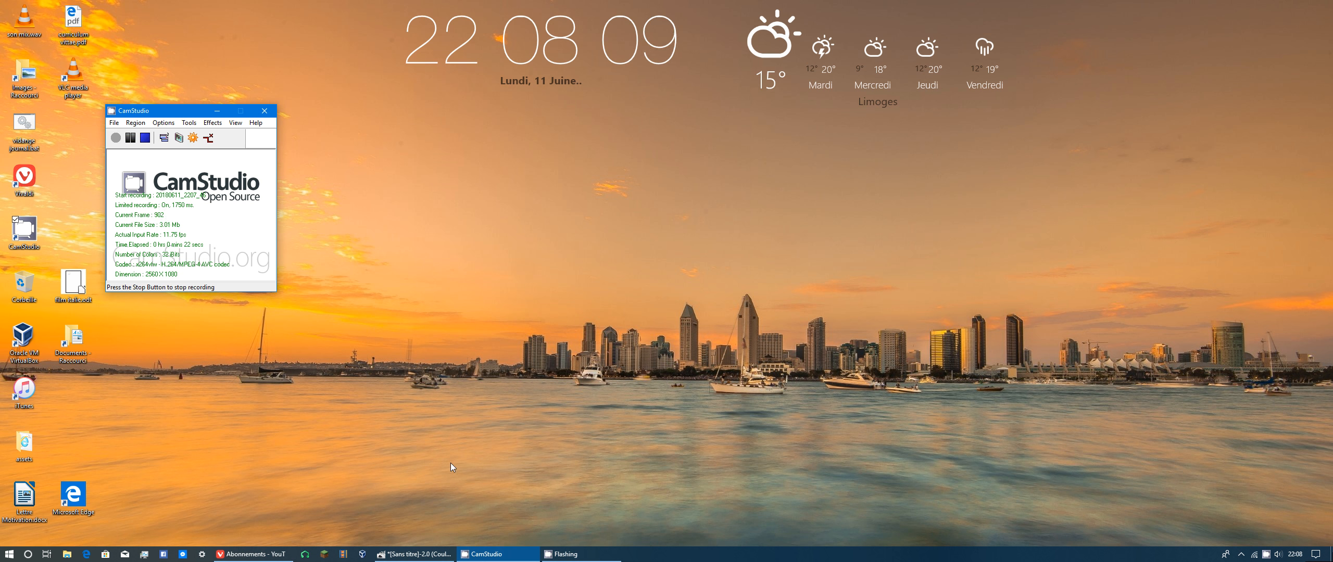
# Switch to GIMP, open the Renforcer la netteté (ancien) filter to inspect its settings in an enlarged dialog, and dismiss it without applying
pyautogui.hotkey('alt', 'Tab')
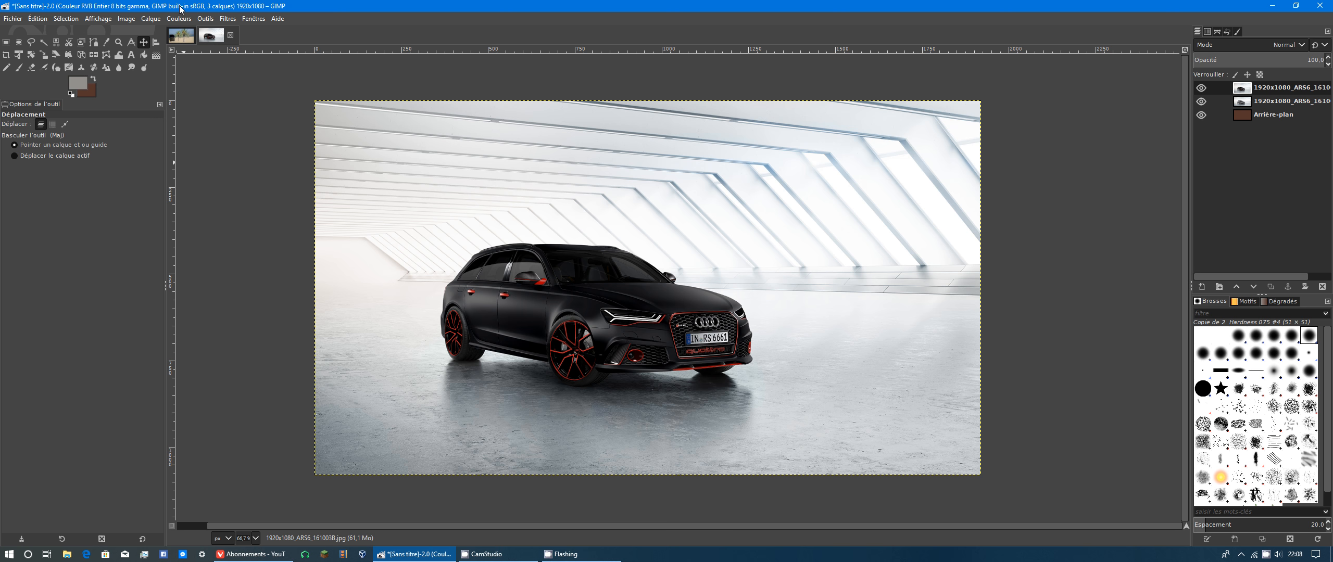
pyautogui.click(227, 20)
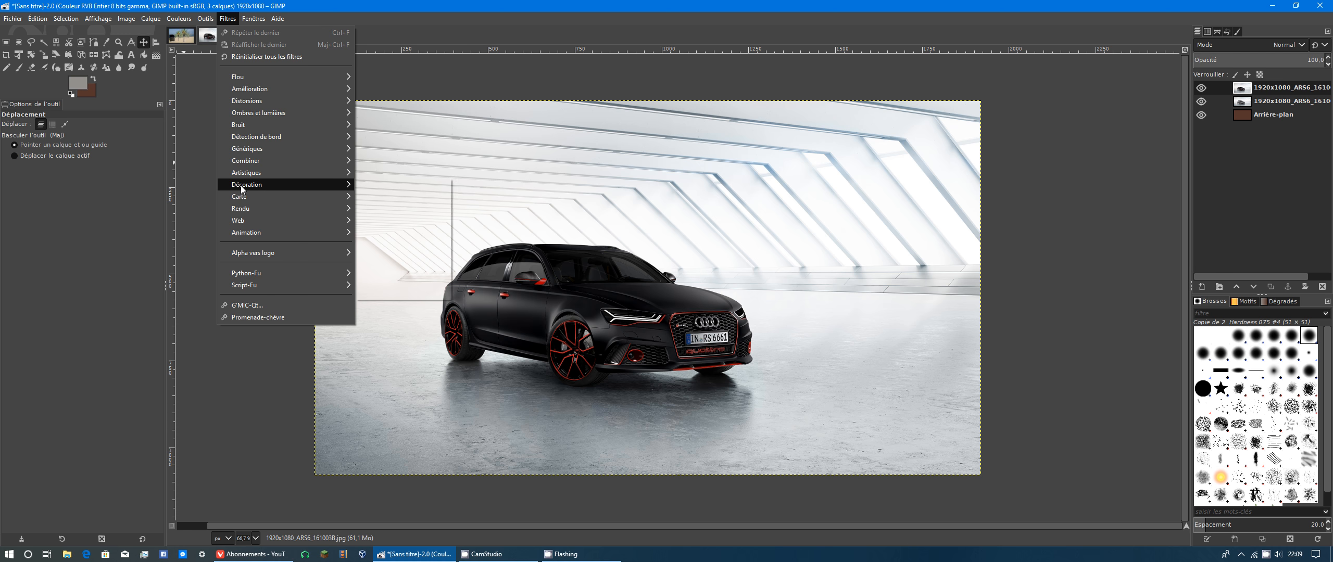
pyautogui.moveTo(240, 185)
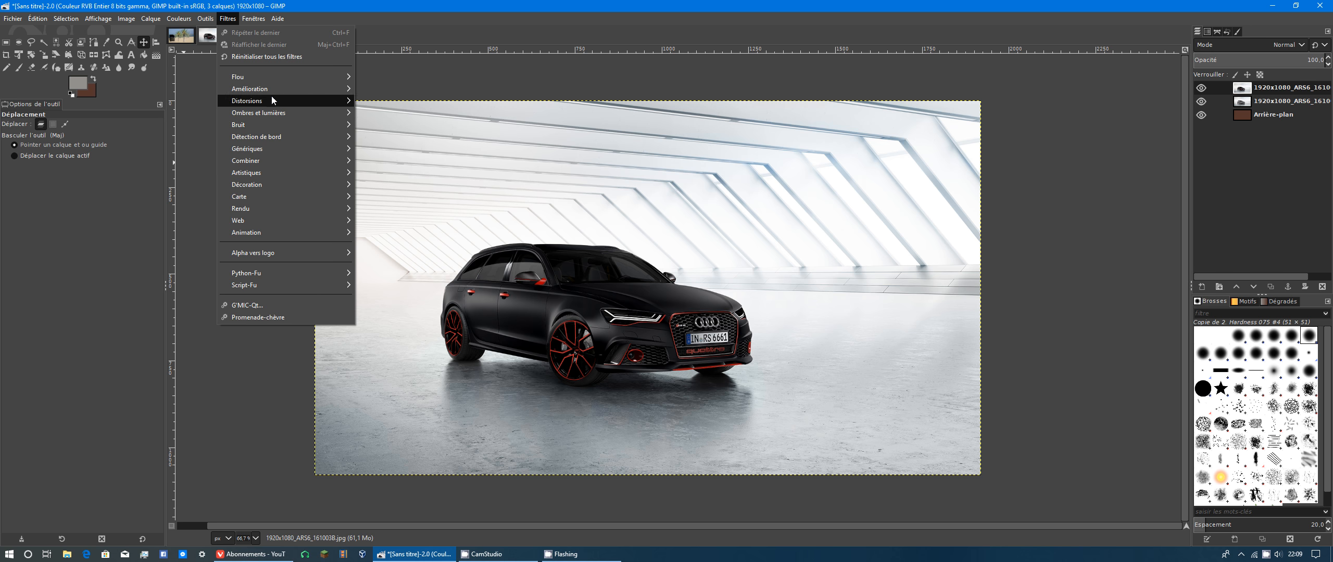
pyautogui.moveTo(246, 92)
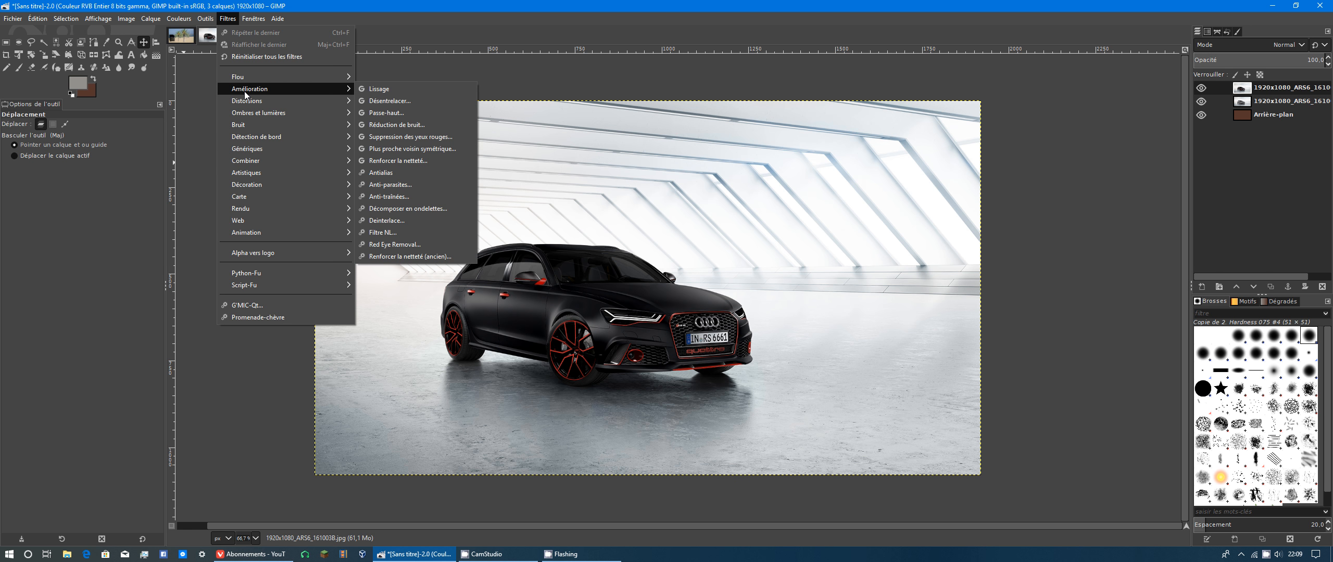
pyautogui.click(403, 257)
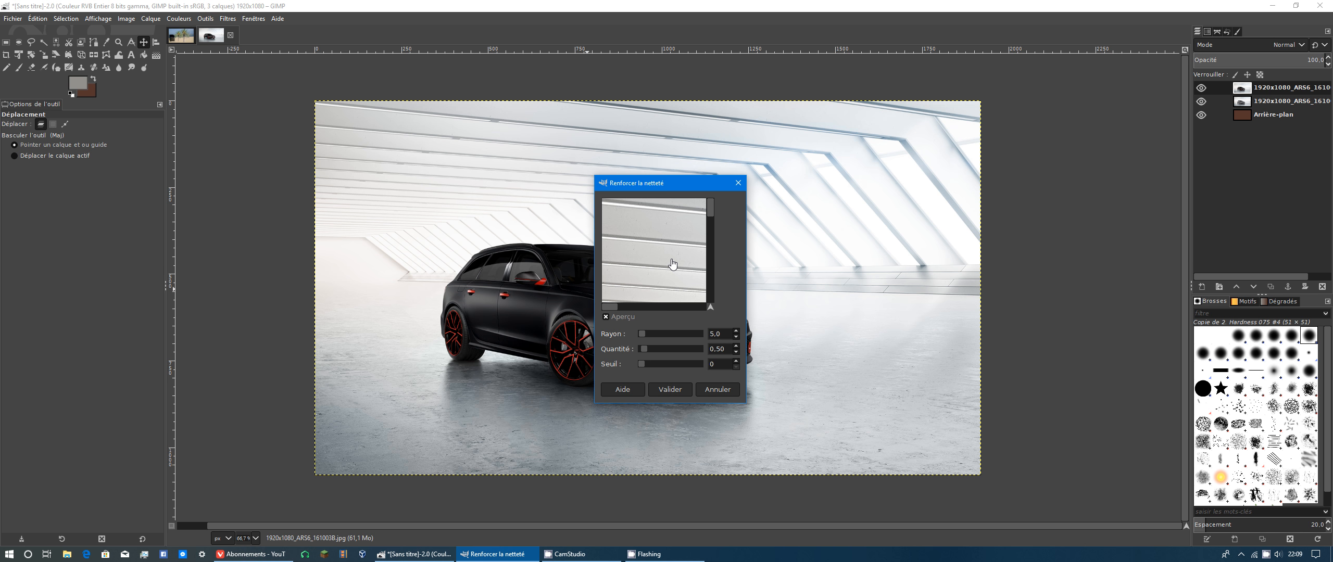
pyautogui.moveTo(631, 185); pyautogui.dragTo(543, 168)
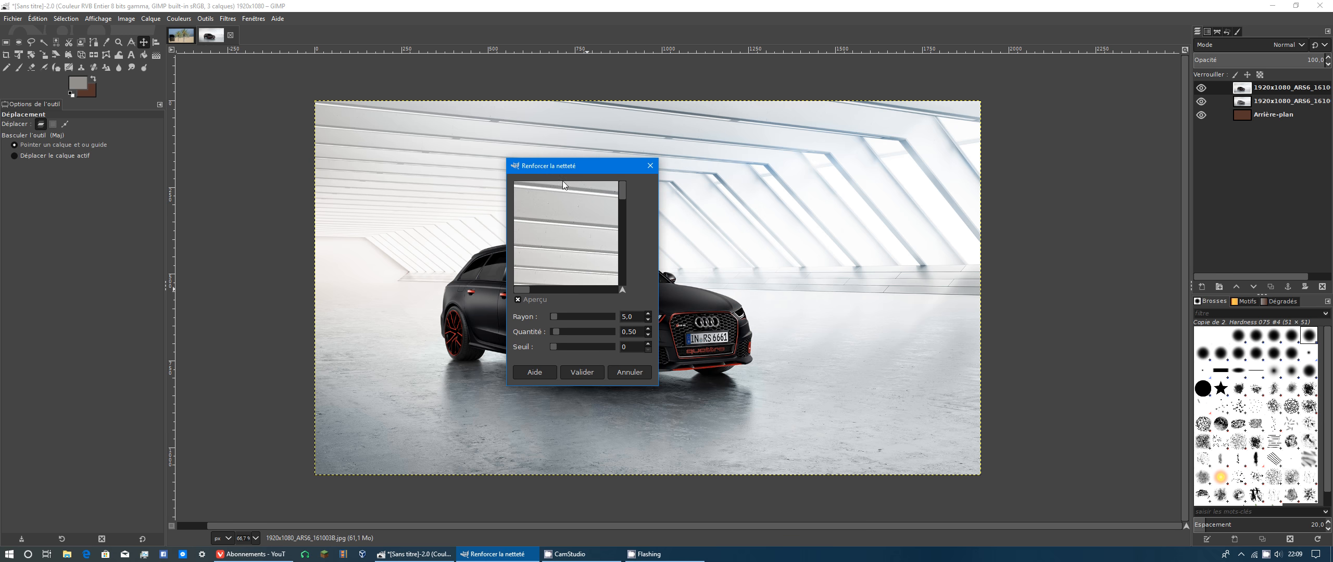
pyautogui.moveTo(658, 230); pyautogui.dragTo(850, 232)
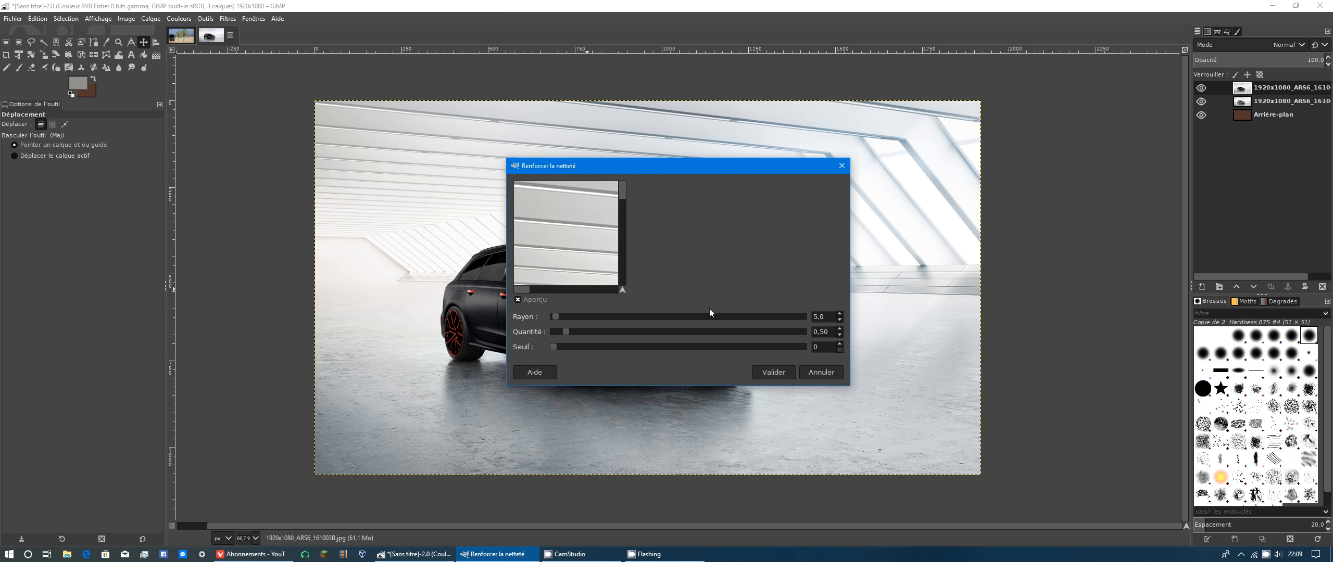
pyautogui.click(841, 165)
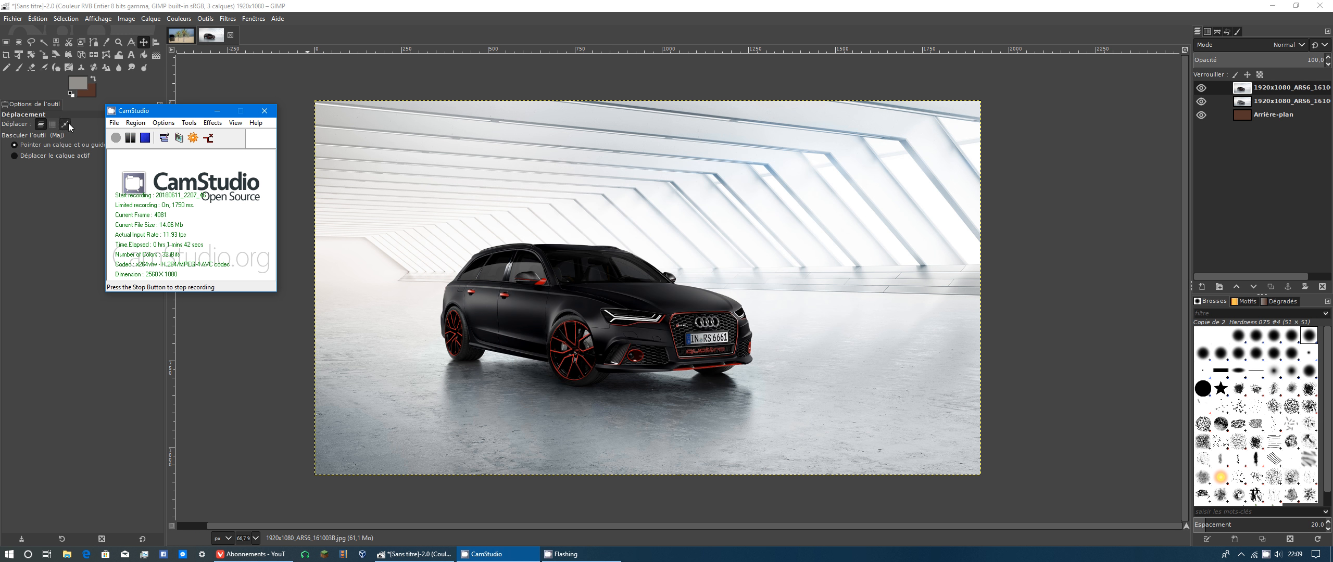
# Launch the G'MIC-Qt plug-in and browse the filters in its Colors category
pyautogui.click(180, 19)
pyautogui.moveTo(227, 19)
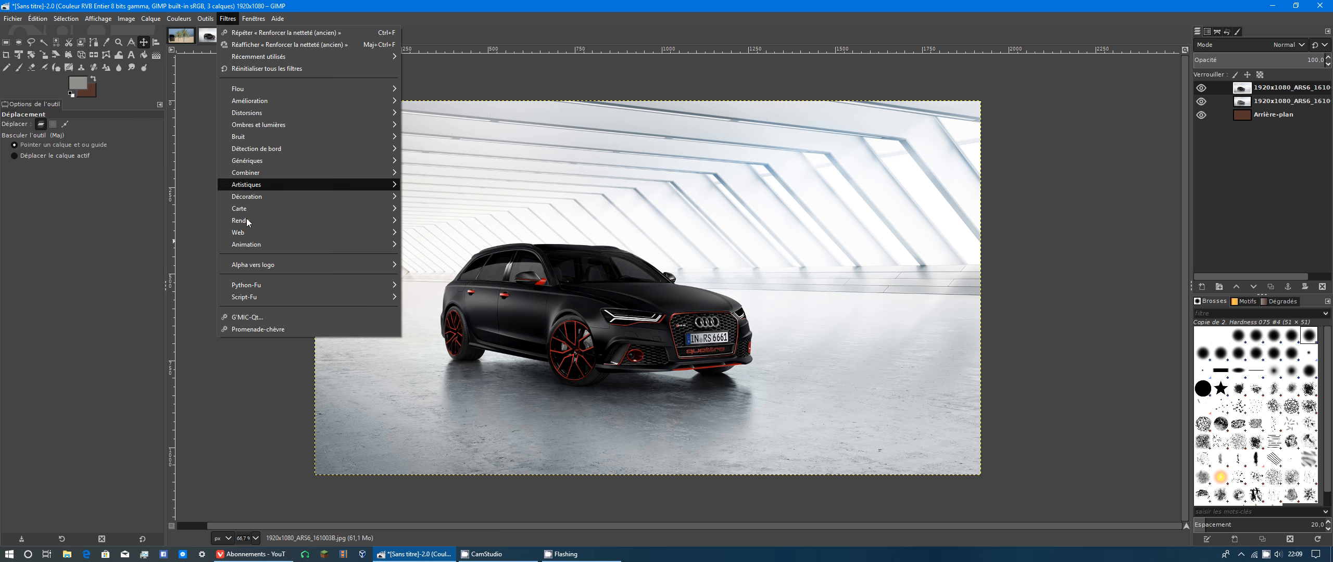
pyautogui.click(263, 318)
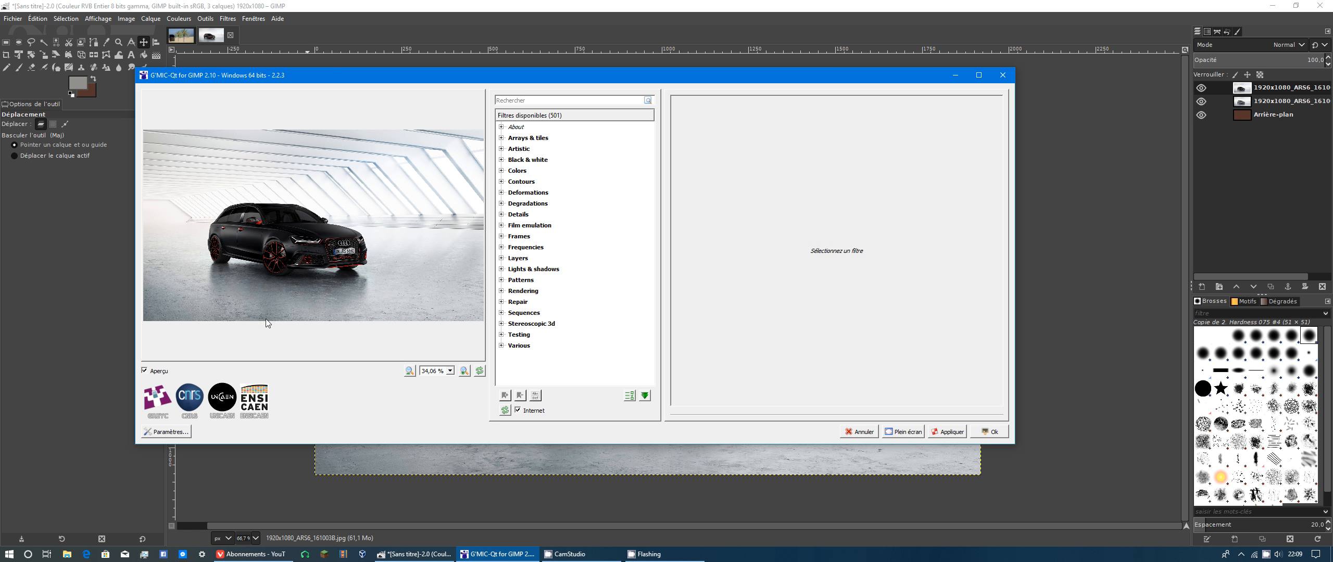
pyautogui.click(502, 171)
pyautogui.scroll(-8, 536, 229)
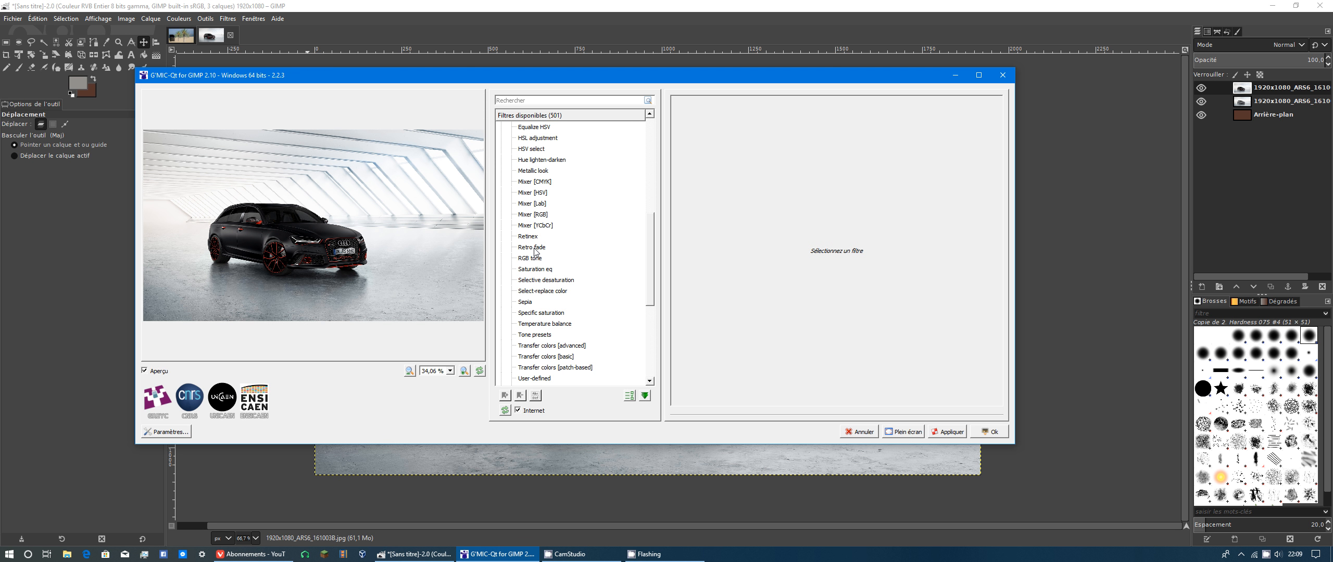
pyautogui.scroll(2, 536, 250)
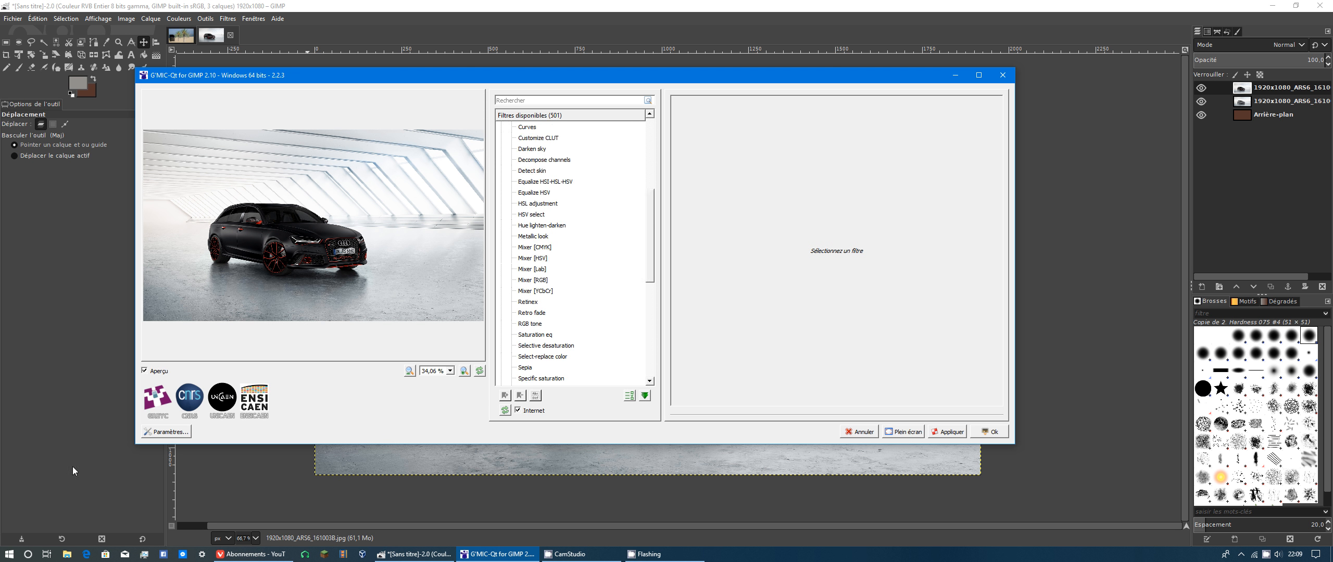
# Set the G'MIC-Qt interface theme to Sombre in its settings, then exit the plug-in without applying a filter
pyautogui.click(166, 432)
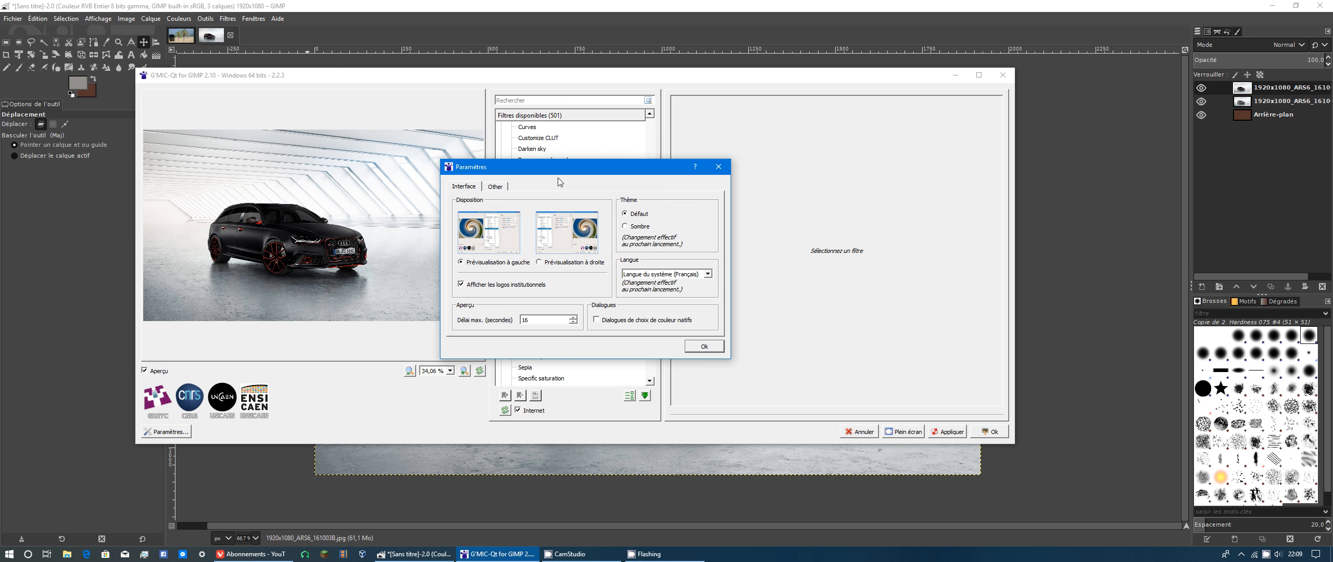
pyautogui.moveTo(546, 169); pyautogui.dragTo(419, 159)
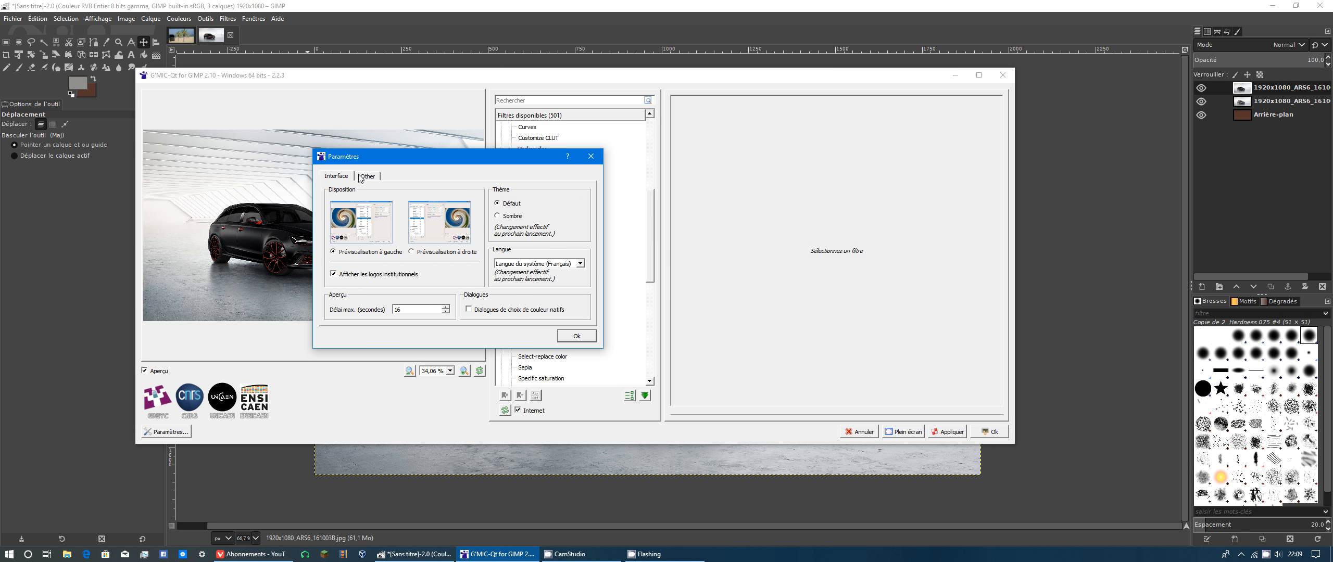
pyautogui.click(366, 176)
pyautogui.click(340, 176)
pyautogui.click(573, 339)
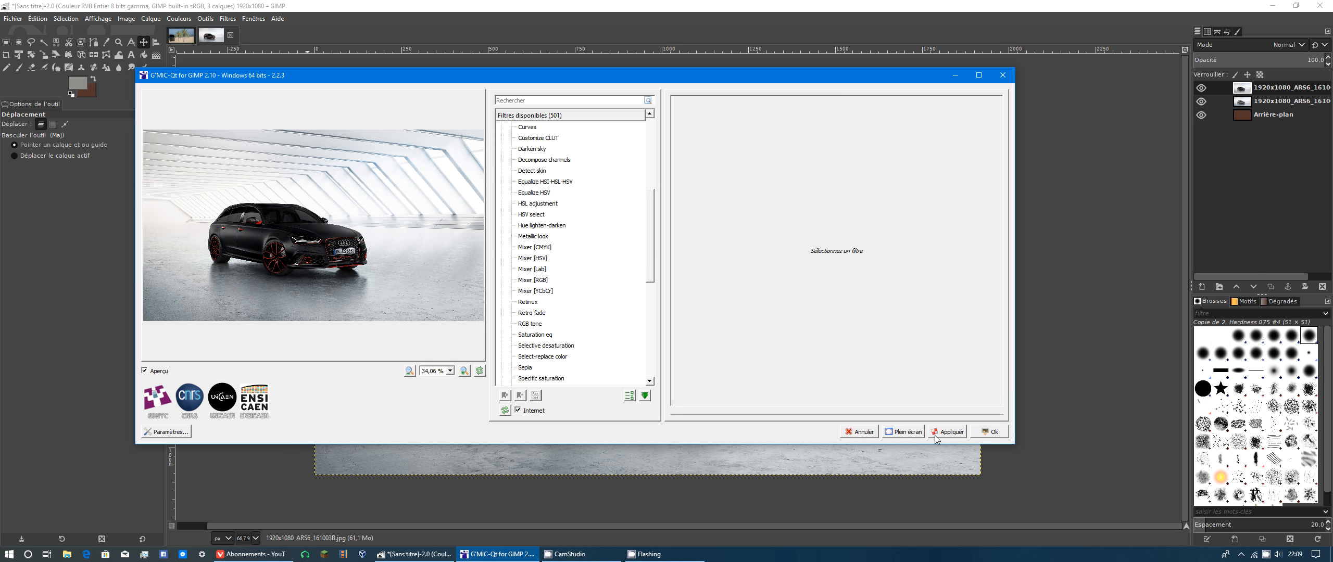
pyautogui.click(862, 432)
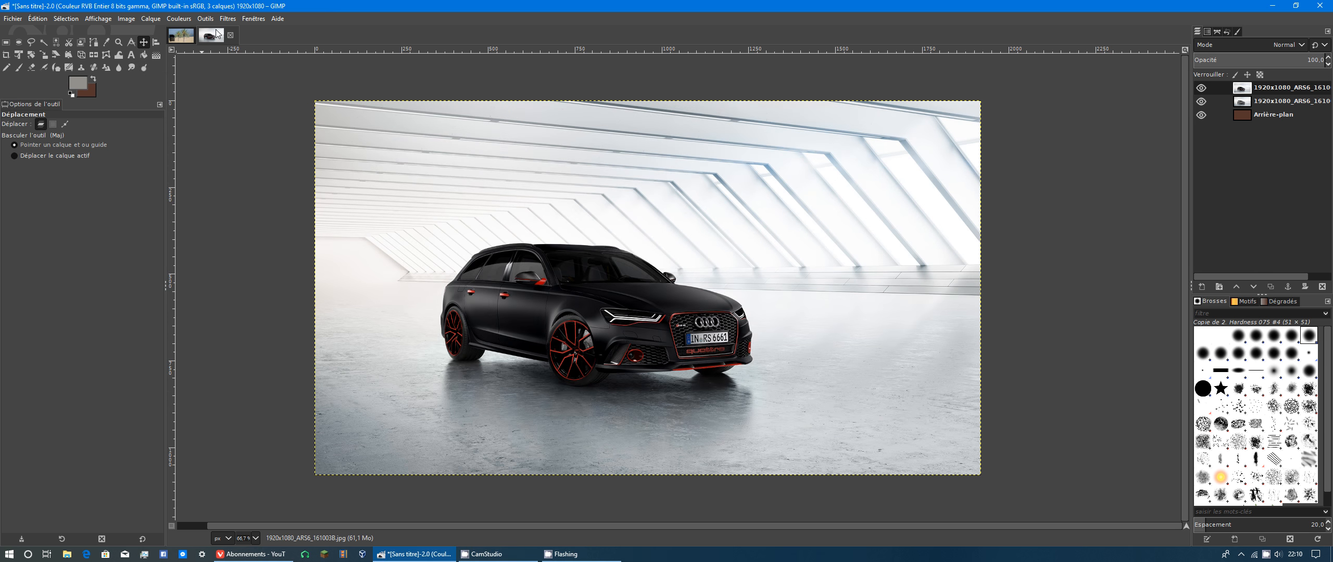
# Reopen G'MIC-Qt to check its interface theme and exit without applying a filter
pyautogui.click(227, 19)
pyautogui.click(247, 317)
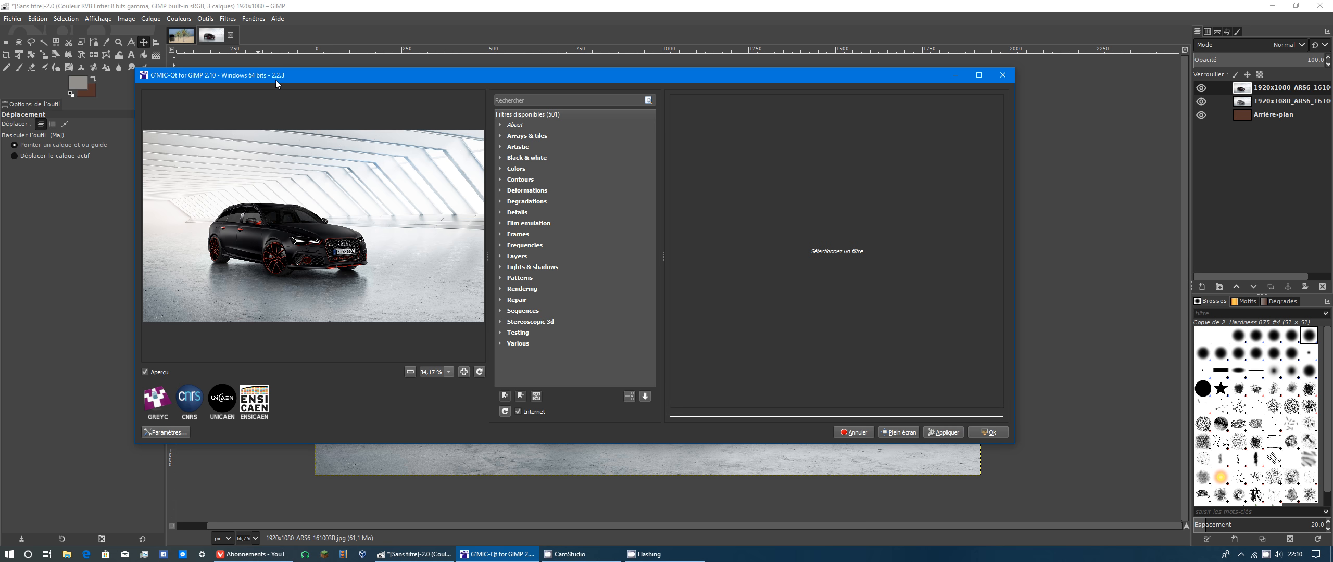
pyautogui.moveTo(275, 81); pyautogui.dragTo(247, 71)
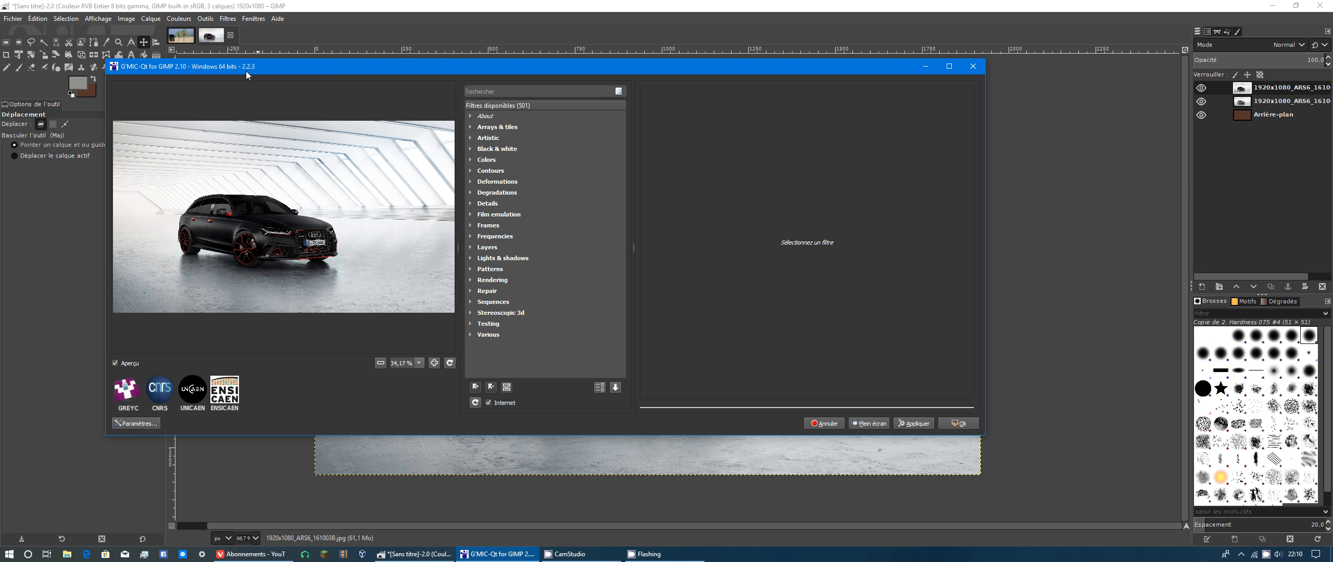
pyautogui.click(824, 423)
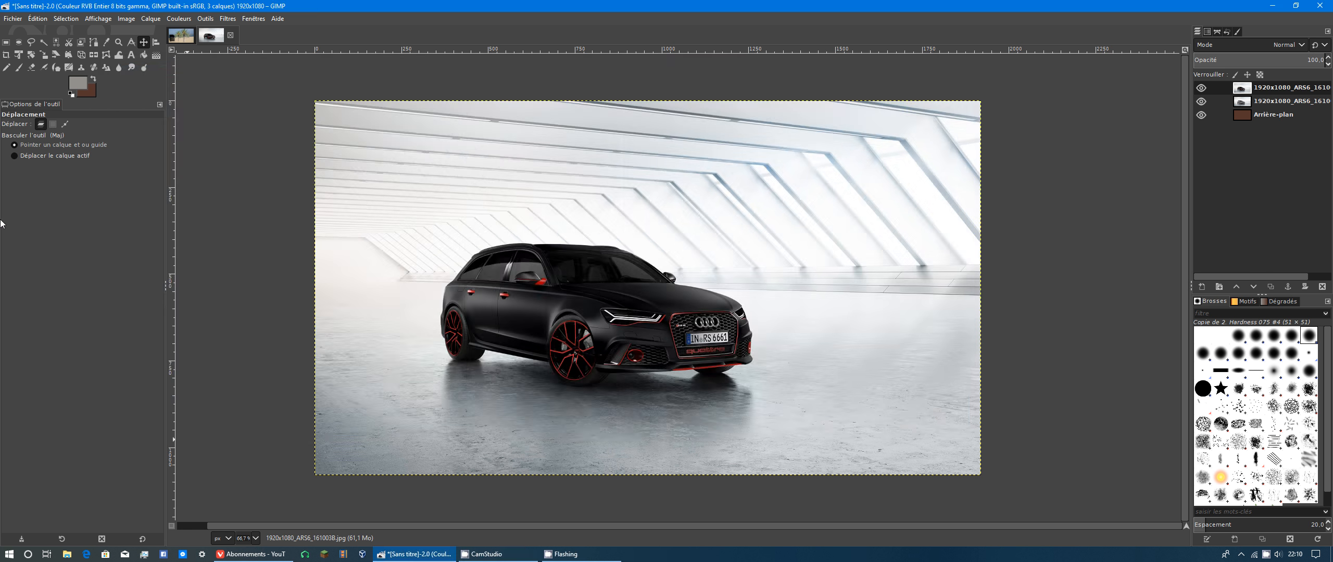
# Turn off single-window mode and reposition the separate car image window
pyautogui.click(226, 19)
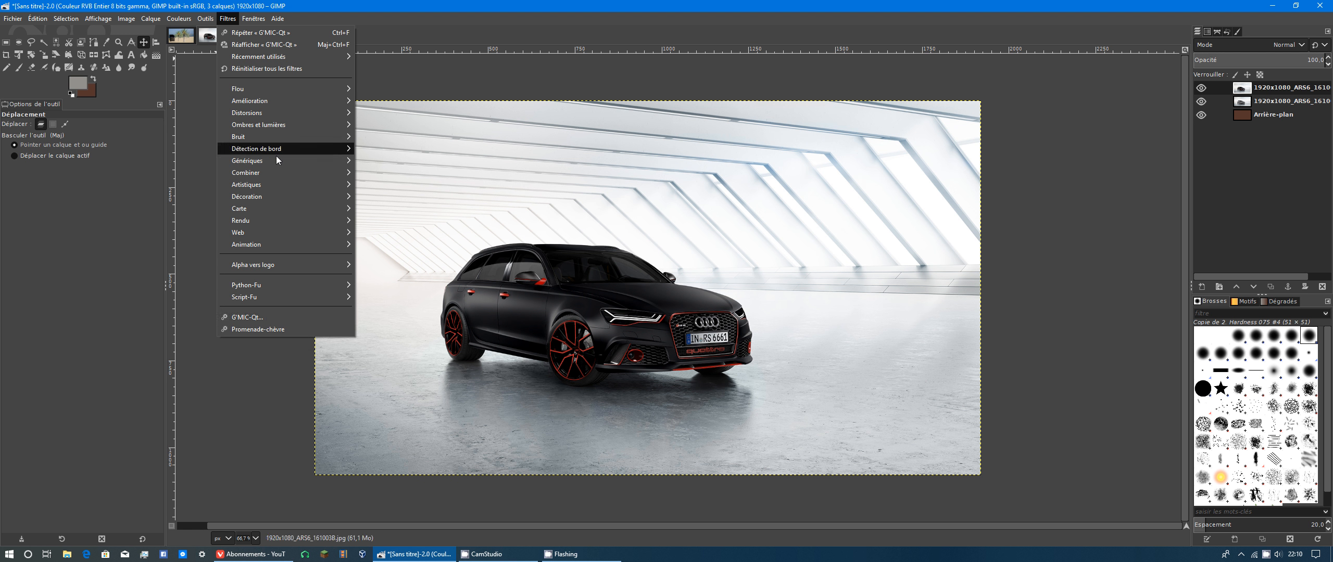
pyautogui.moveTo(280, 223)
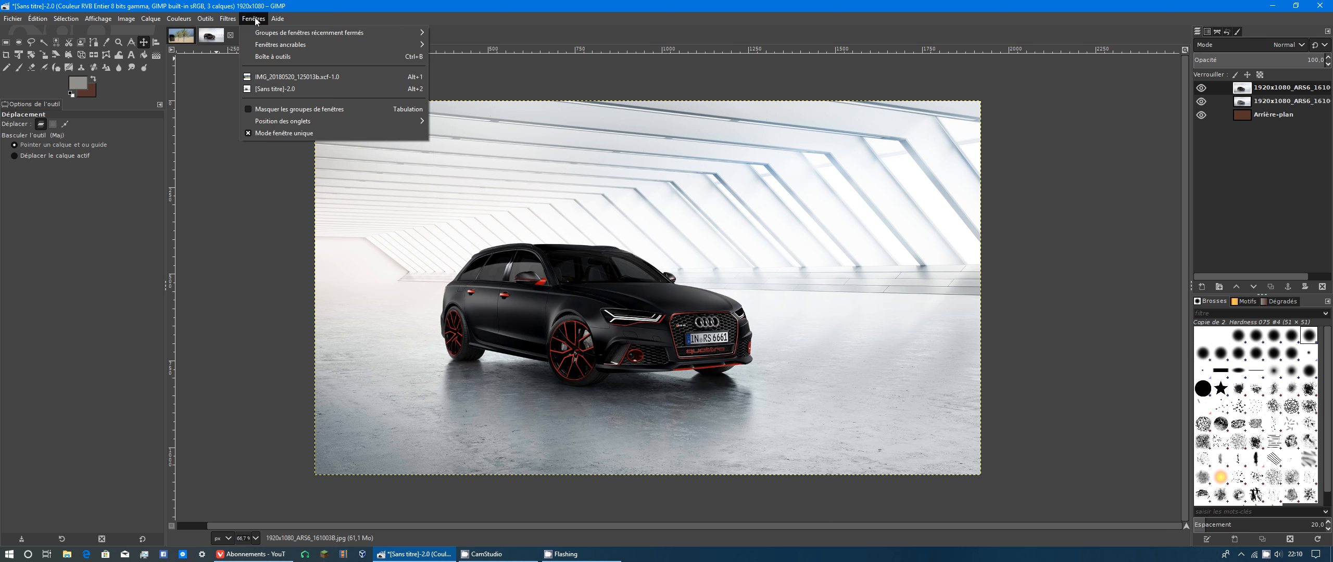
pyautogui.click(279, 133)
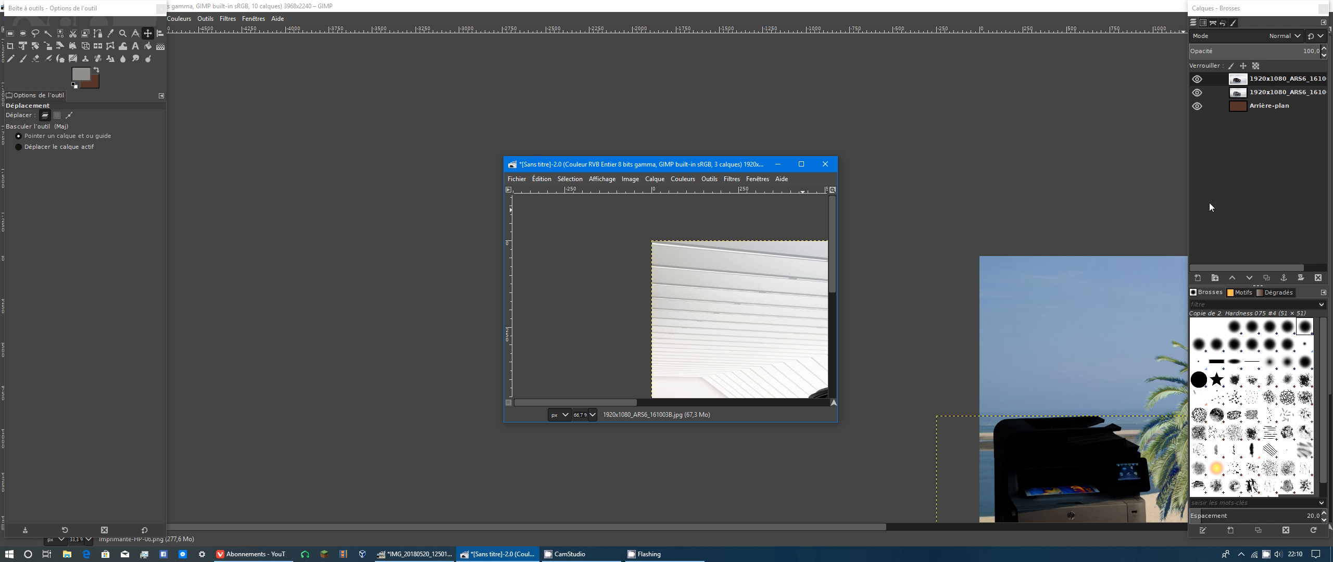
pyautogui.moveTo(662, 164); pyautogui.dragTo(523, 114)
# Turn single-window mode back on and maximize the program window
pyautogui.click(618, 128)
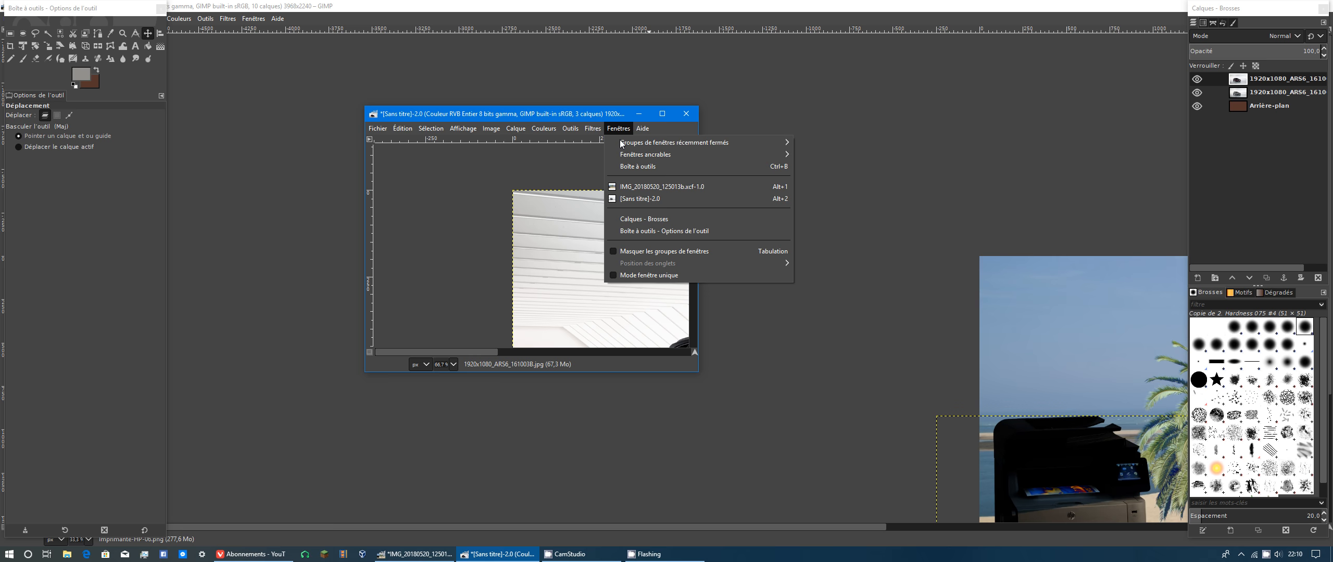
pyautogui.click(631, 275)
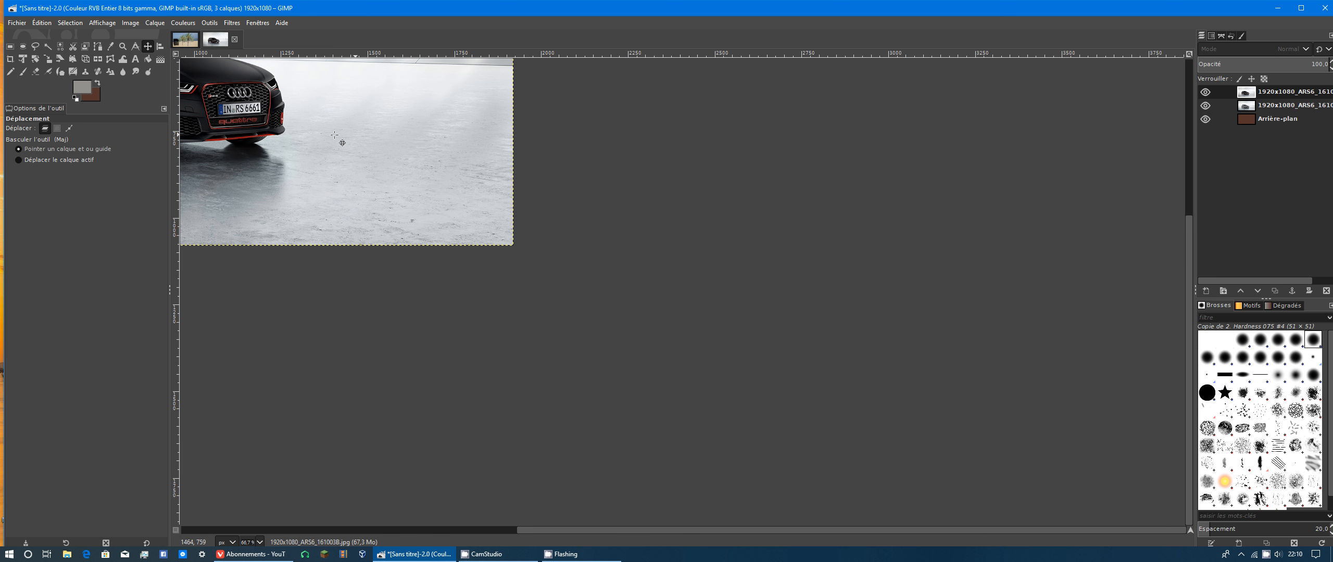
pyautogui.scroll(5, 440, 178)
pyautogui.moveTo(619, 532); pyautogui.dragTo(381, 520)
pyautogui.click(256, 23)
pyautogui.moveTo(154, 23)
pyautogui.click(342, 140)
pyautogui.moveTo(437, 9); pyautogui.dragTo(387, 1)
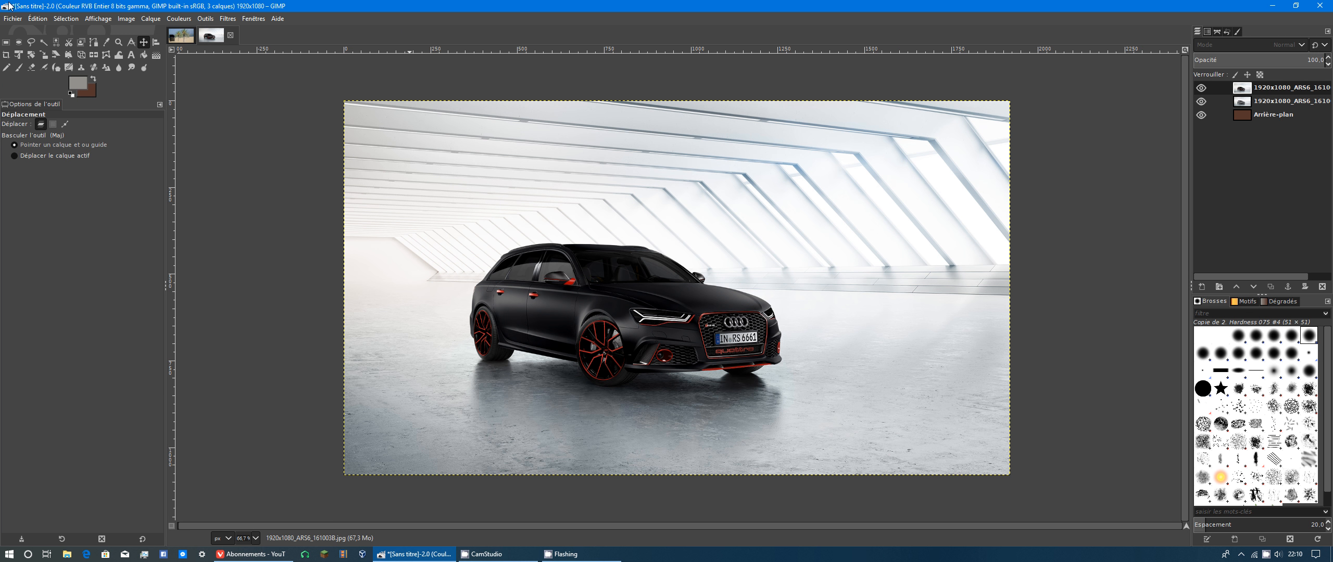
pyautogui.click(55, 20)
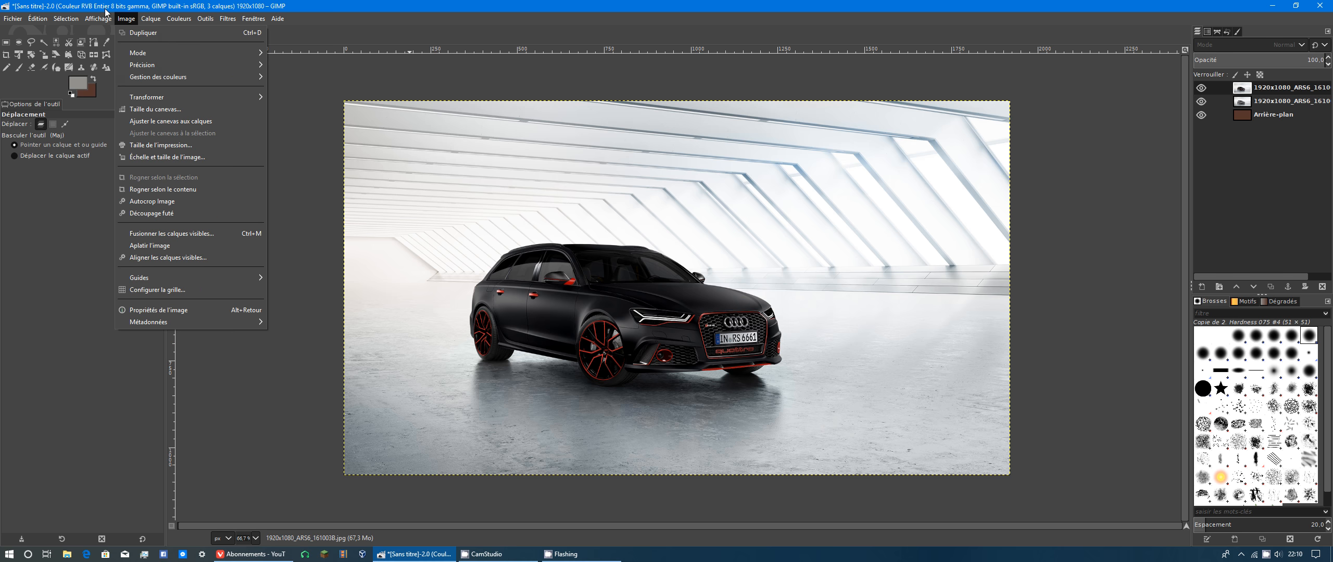
pyautogui.moveTo(242, 17)
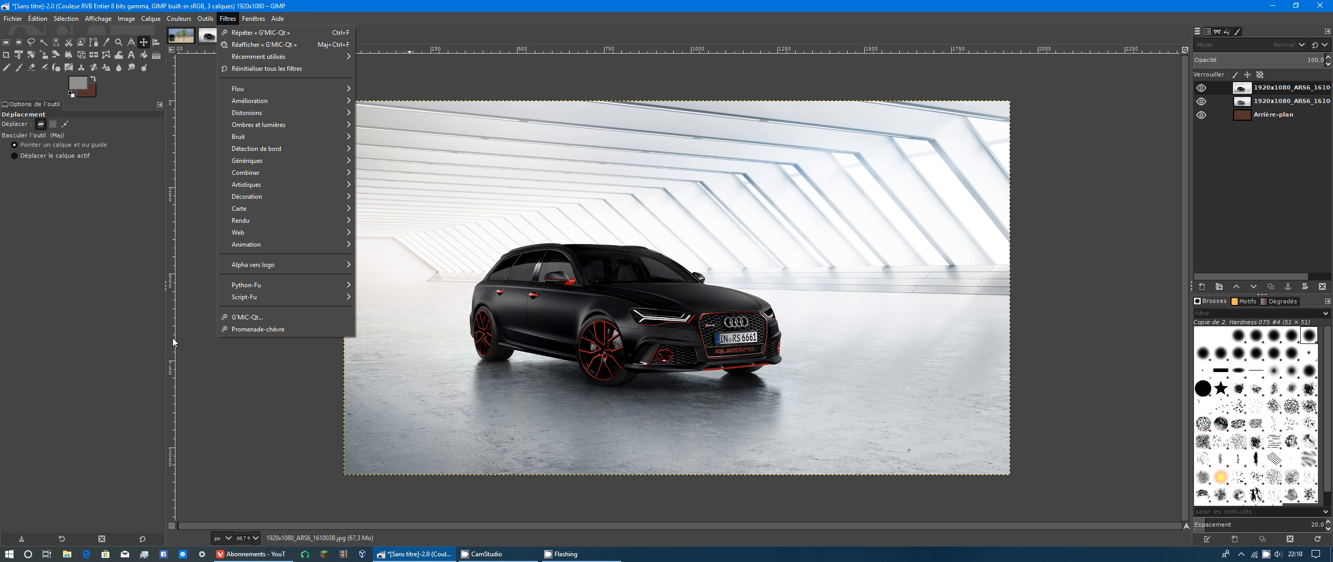
pyautogui.click(261, 414)
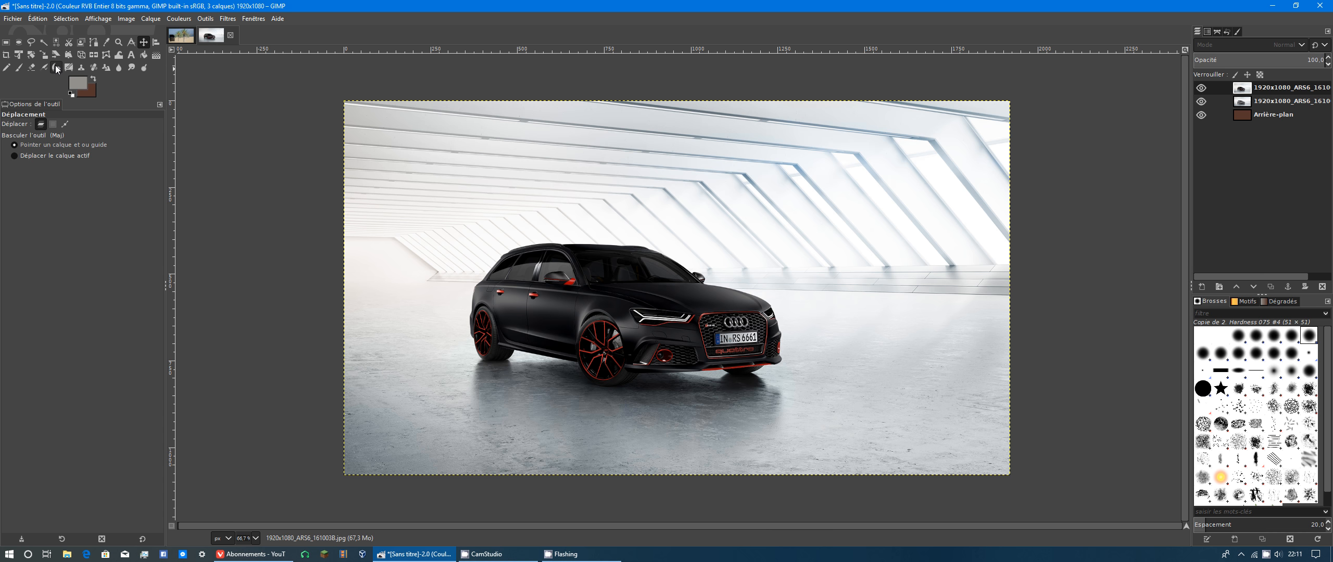
# Draw a freehand selection over the ceiling above the car, activate the rectangular selection tool, and clear the selection
pyautogui.click(31, 42)
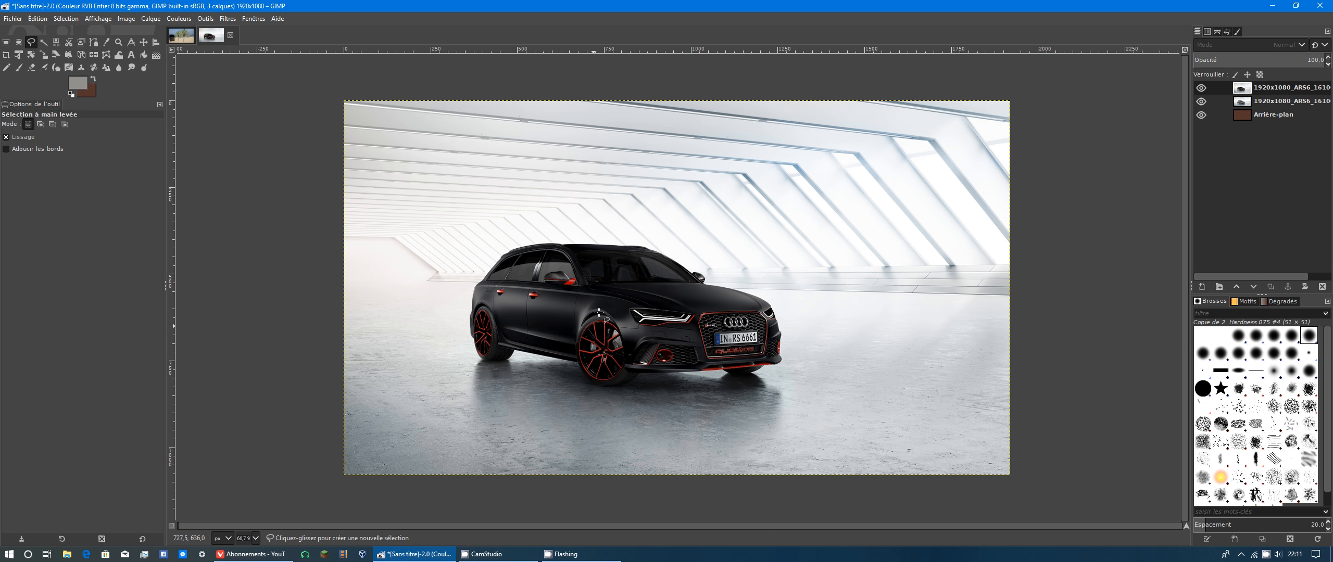
pyautogui.moveTo(461, 147)
pyautogui.mouseDown()
pyautogui.moveTo(622, 186)
pyautogui.moveTo(494, 195)
pyautogui.moveTo(446, 175)
pyautogui.mouseUp()
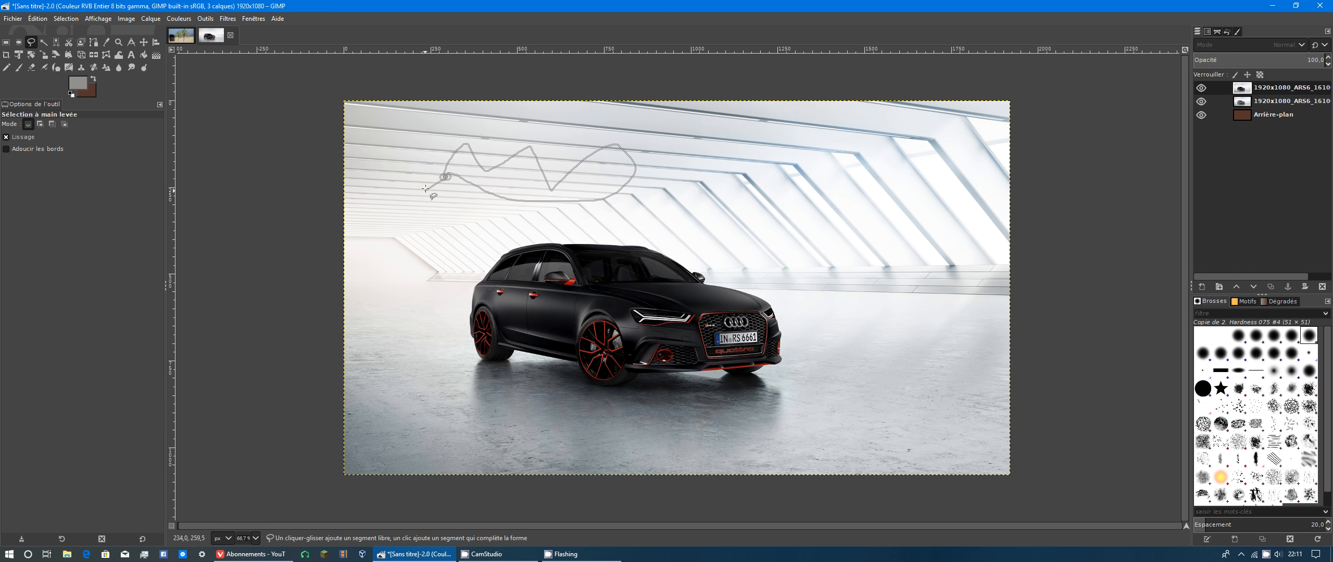
pyautogui.click(5, 41)
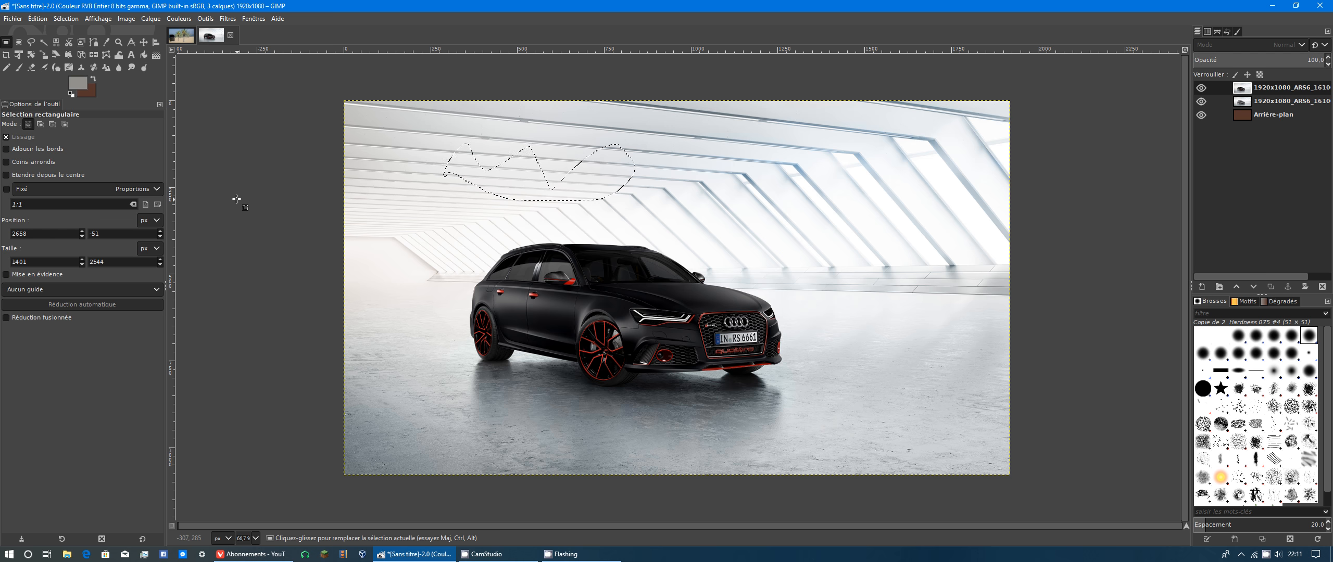
pyautogui.click(66, 19)
pyautogui.click(72, 42)
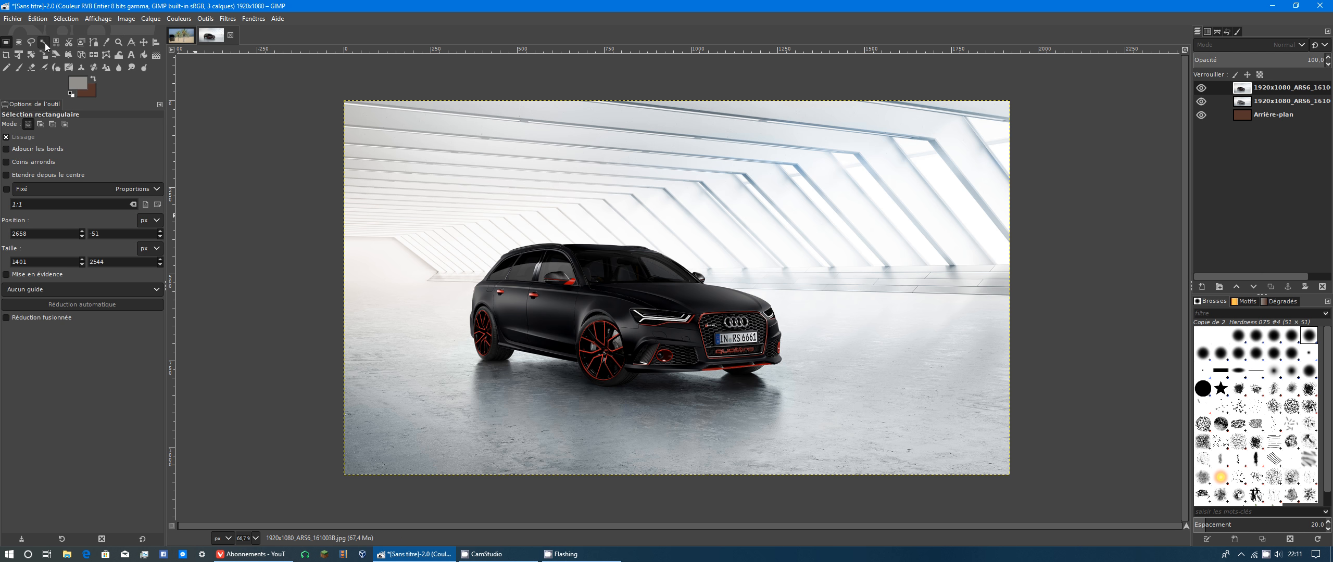
# Magnify the ceiling area beside the car's rear with the Zoom tool and set the view back to 66.7 %
pyautogui.click(118, 43)
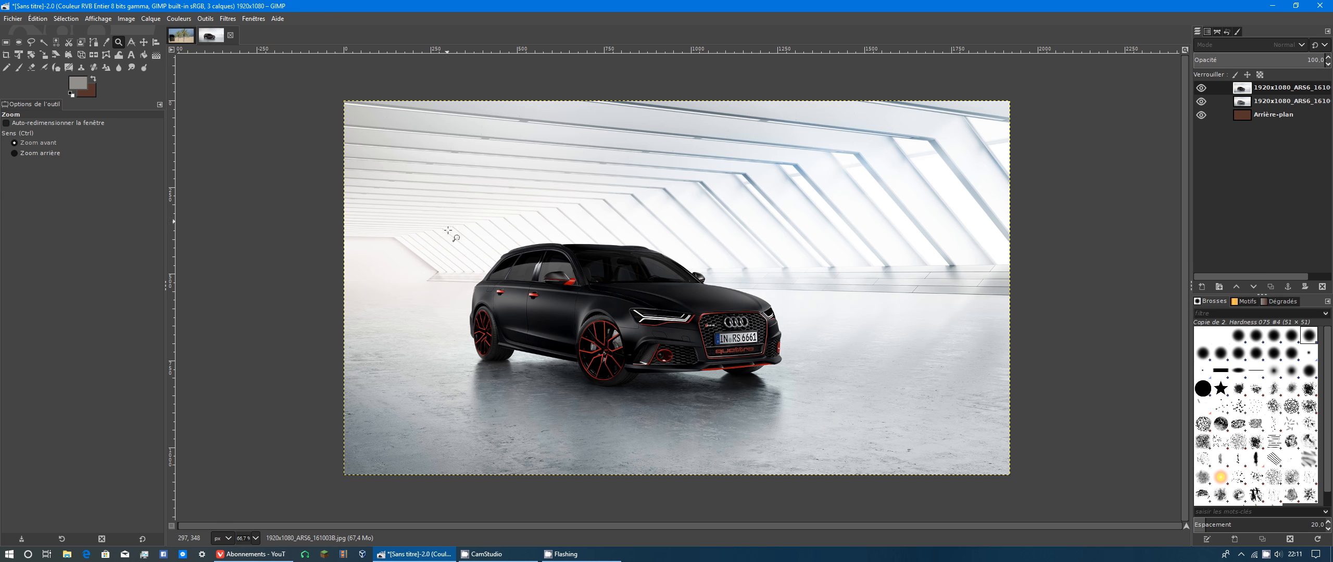
pyautogui.moveTo(447, 231); pyautogui.dragTo(481, 281)
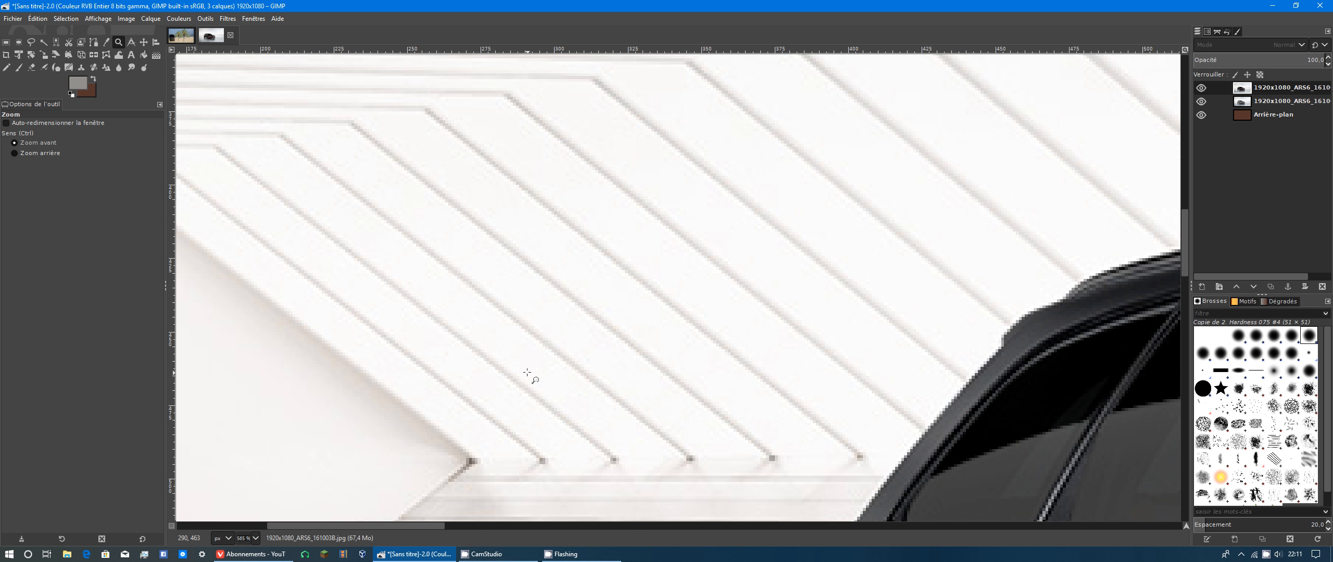
pyautogui.click(256, 538)
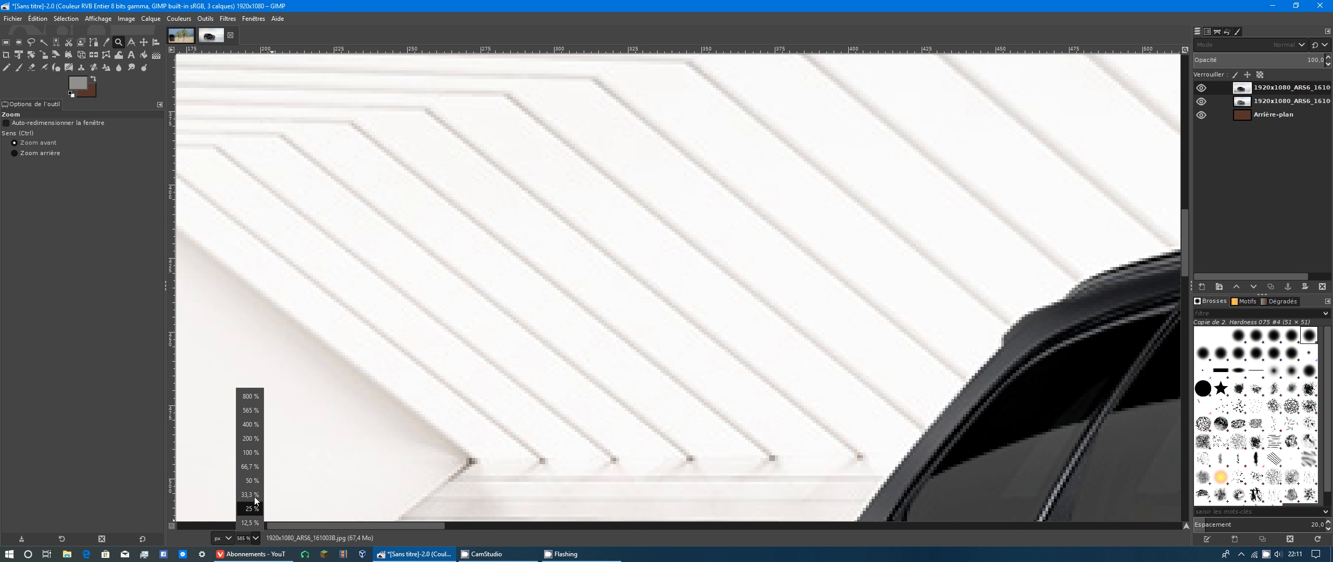
pyautogui.click(250, 467)
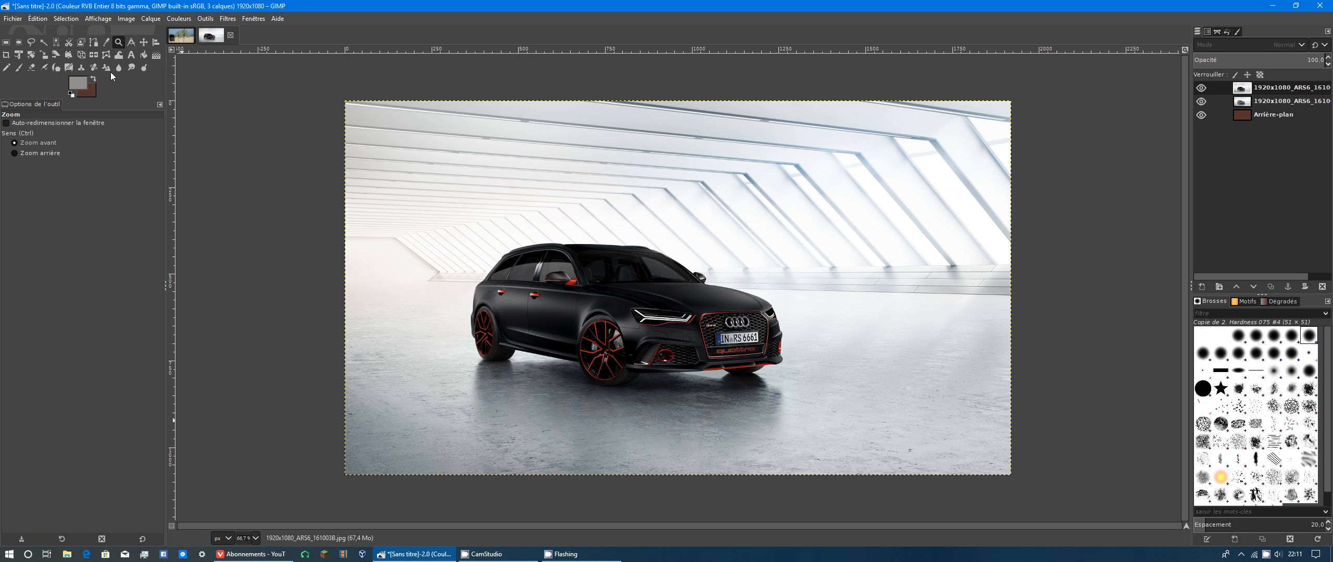
# Activate the Free Select tool and try narrowing the toolbox dock before restoring its width
pyautogui.click(31, 42)
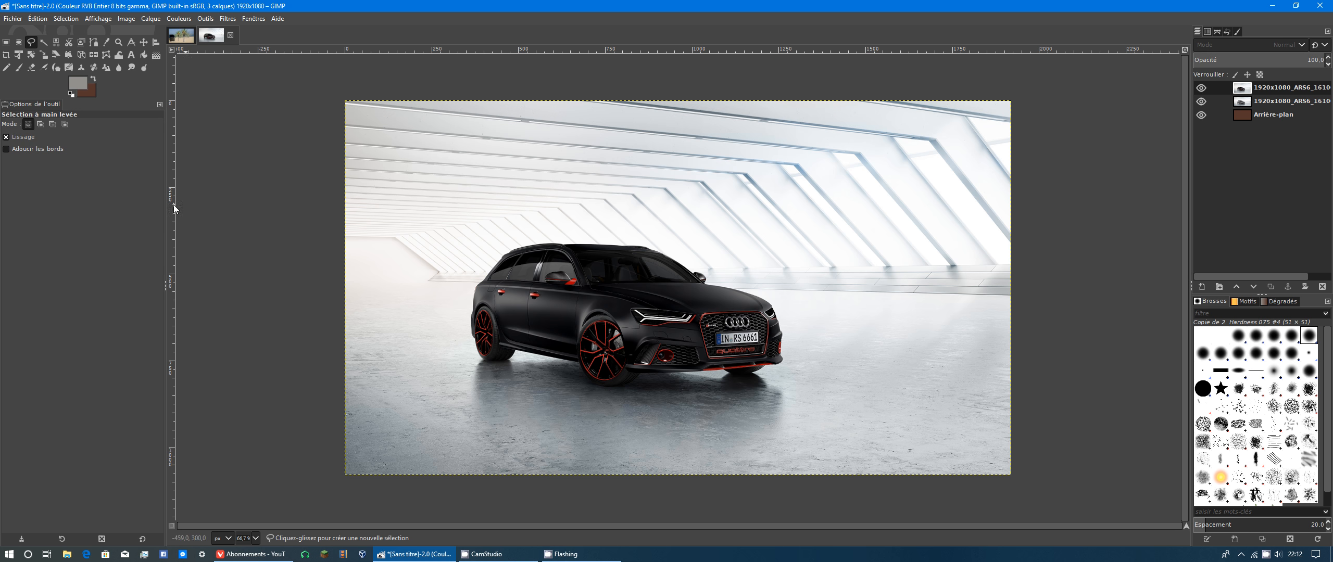
pyautogui.moveTo(165, 212); pyautogui.dragTo(129, 208)
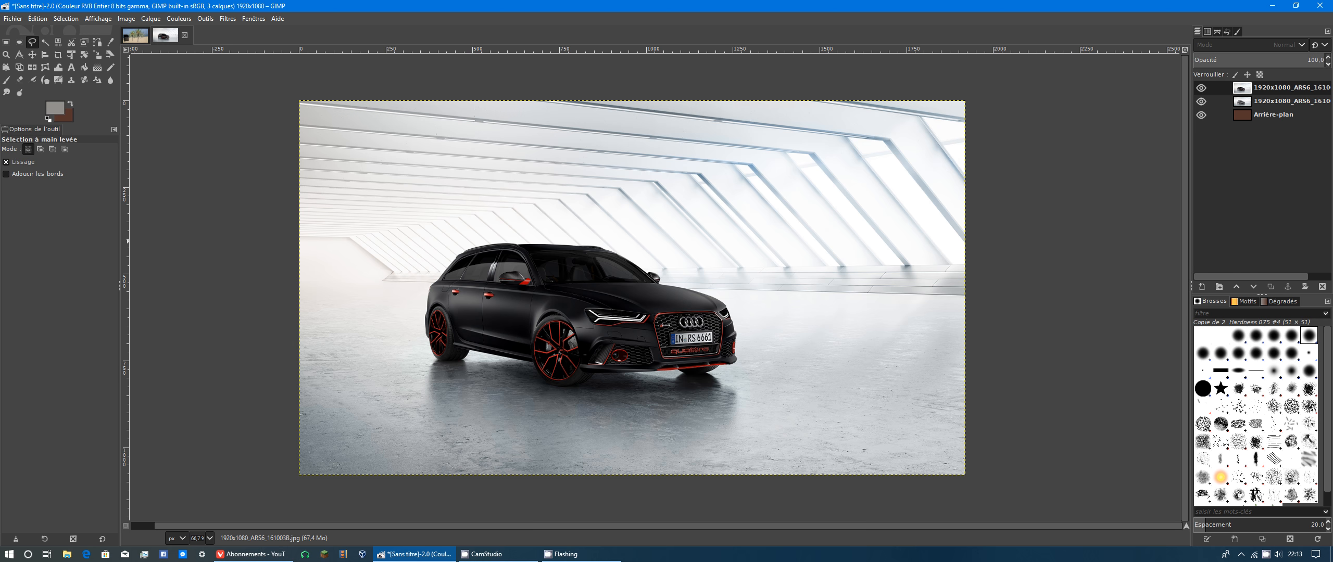
pyautogui.moveTo(119, 239); pyautogui.dragTo(166, 240)
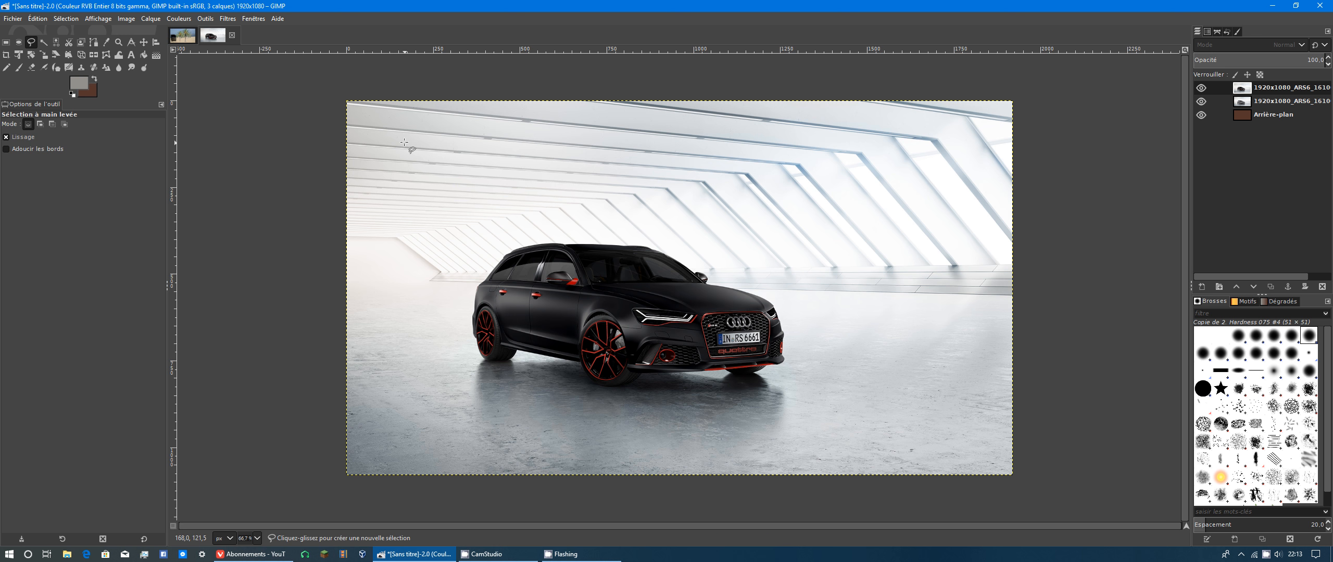
# Draw a closed freehand selection on the ceiling above the car and commit it by switching to the rectangular selection tool
pyautogui.moveTo(402, 157)
pyautogui.mouseDown()
pyautogui.moveTo(503, 131)
pyautogui.moveTo(592, 180)
pyautogui.moveTo(645, 181)
pyautogui.moveTo(609, 231)
pyautogui.moveTo(480, 233)
pyautogui.moveTo(401, 194)
pyautogui.moveTo(403, 157)
pyautogui.mouseUp()
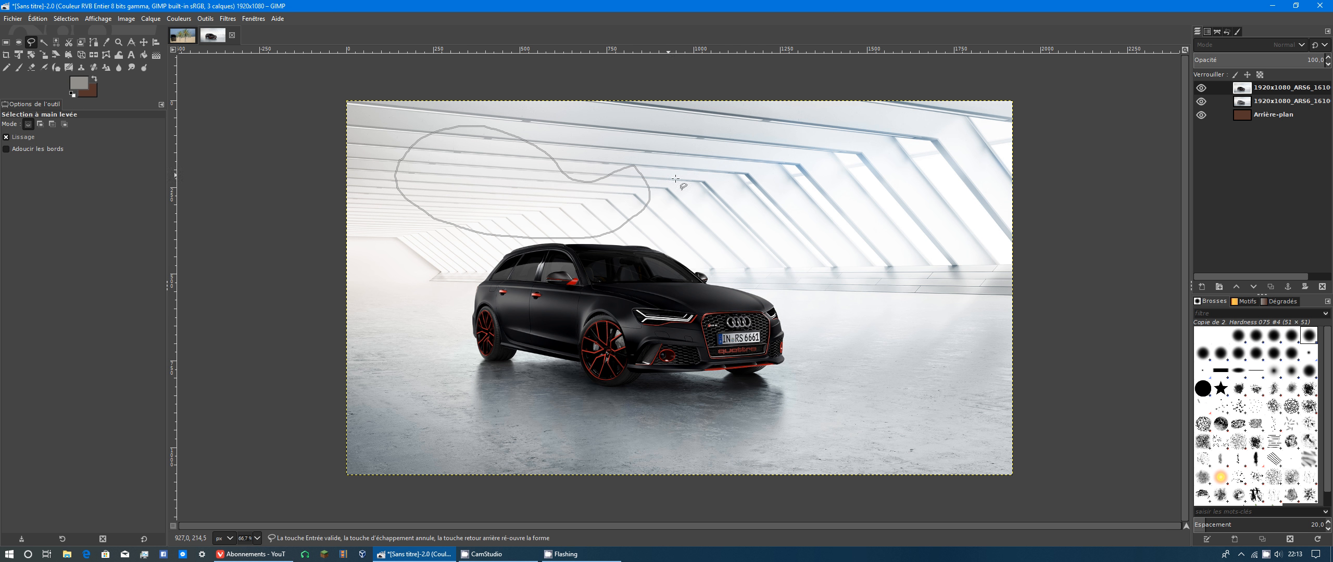
pyautogui.click(5, 41)
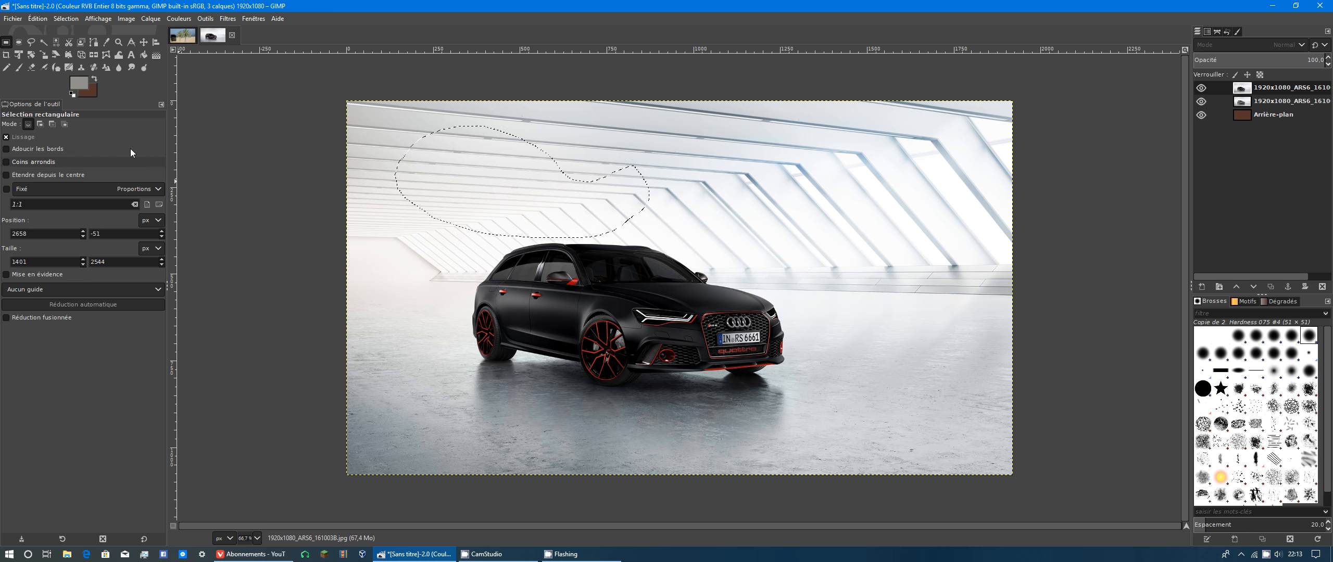
# Outline a polygon with Free Select over the ceiling beams beside the existing selection, reposition its points, and cancel the outline
pyautogui.click(31, 42)
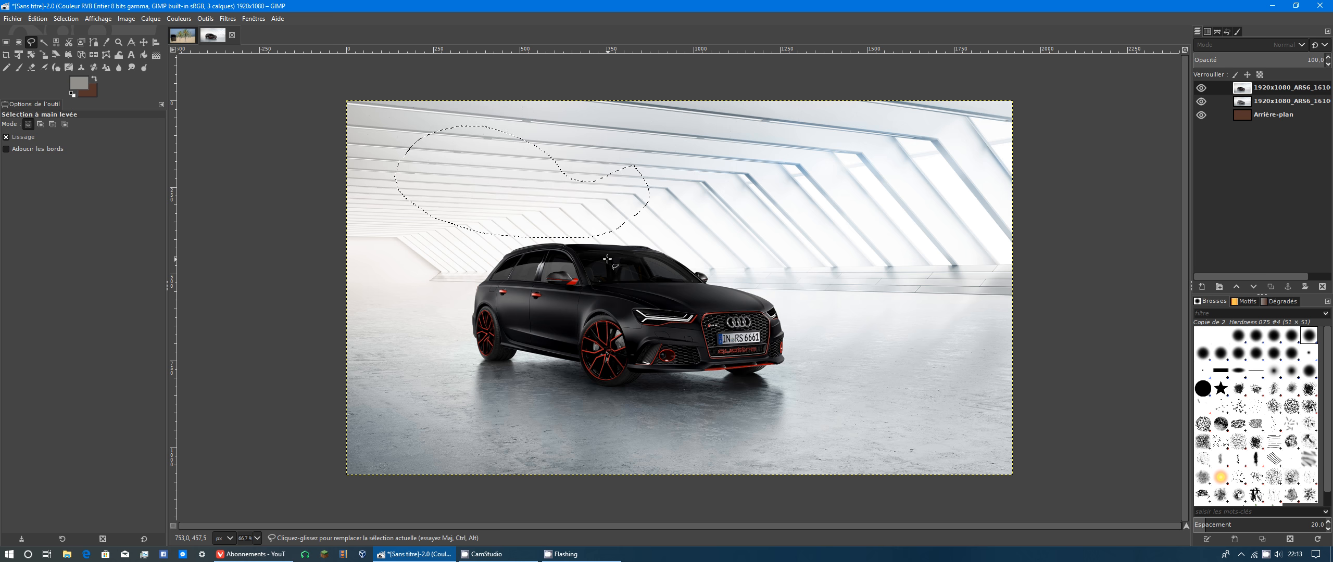
pyautogui.click(698, 174)
pyautogui.click(723, 272)
pyautogui.click(806, 280)
pyautogui.click(817, 199)
pyautogui.click(676, 145)
pyautogui.click(698, 173)
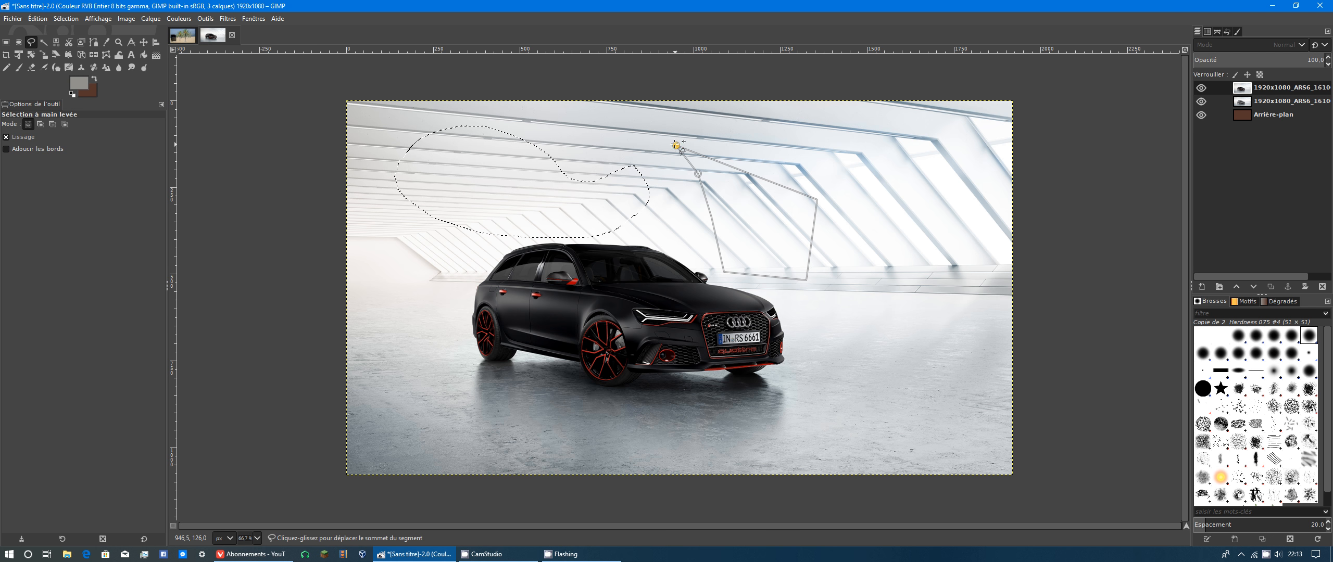
pyautogui.moveTo(676, 146); pyautogui.dragTo(724, 167)
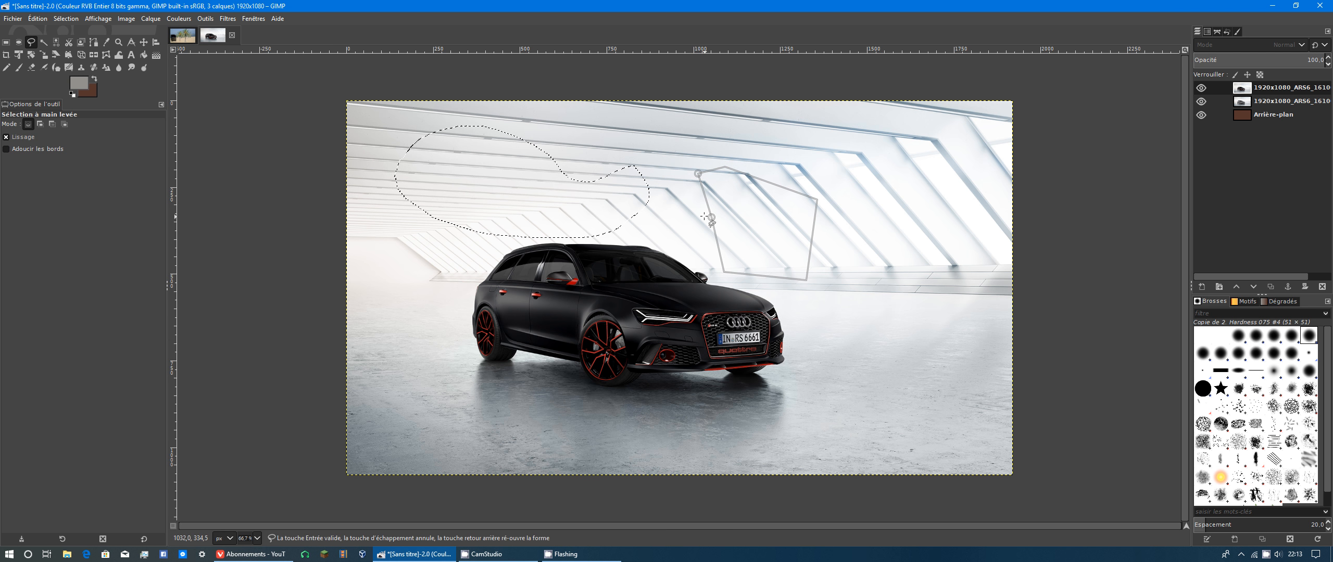
pyautogui.moveTo(711, 217); pyautogui.dragTo(645, 197)
pyautogui.press('Escape')
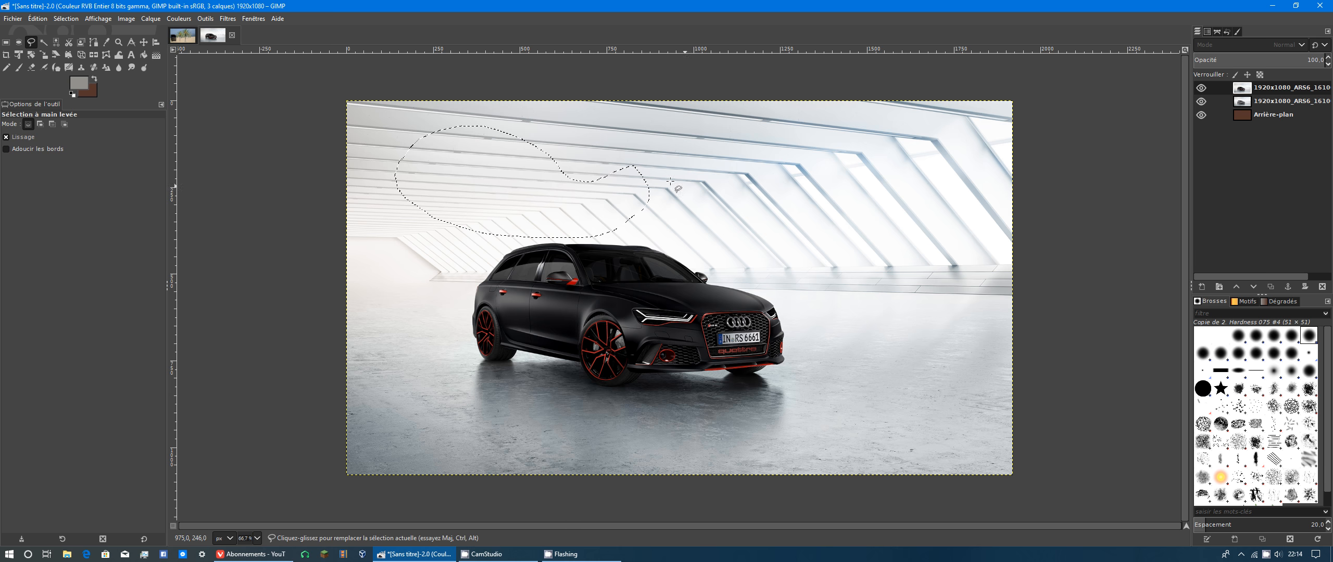
# Place straight Free Select segments across the ceiling beams, move an intermediate point to reshape the line, and cancel it
pyautogui.click(650, 169)
pyautogui.click(893, 292)
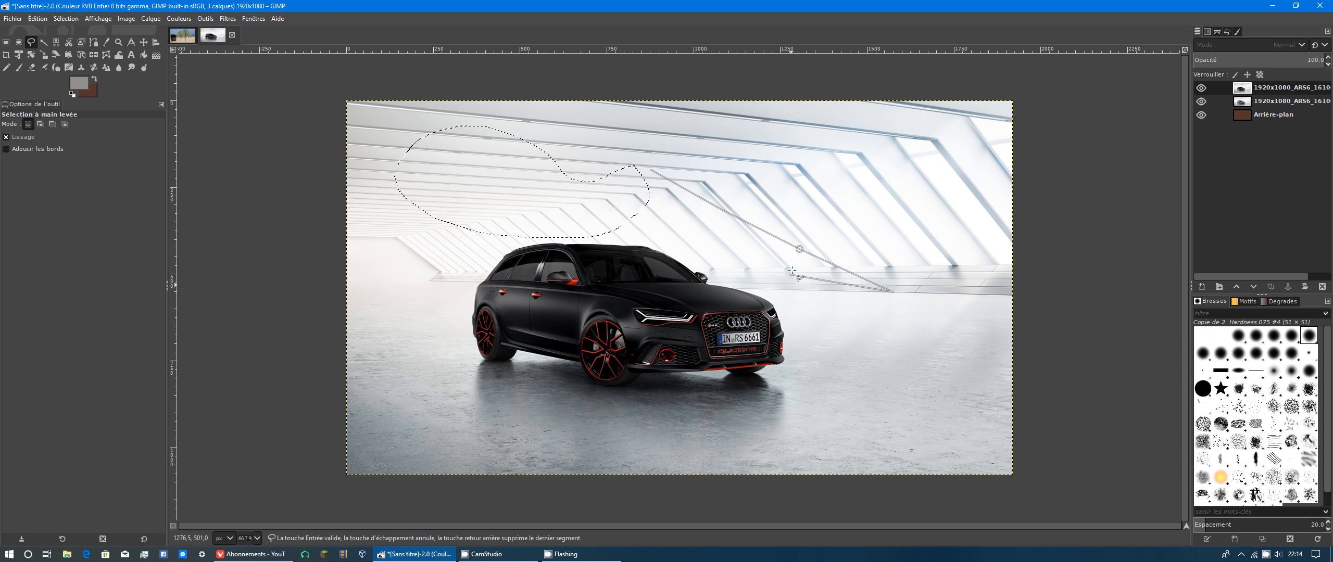
pyautogui.click(799, 248)
pyautogui.moveTo(799, 249); pyautogui.dragTo(816, 196)
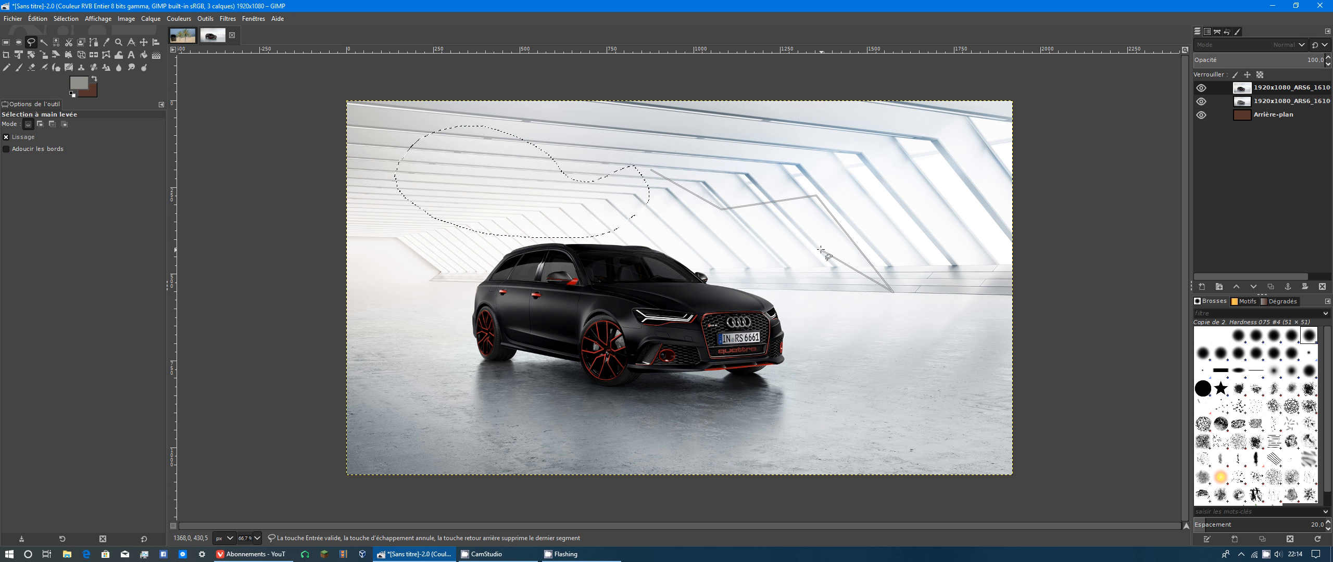
pyautogui.press('Escape')
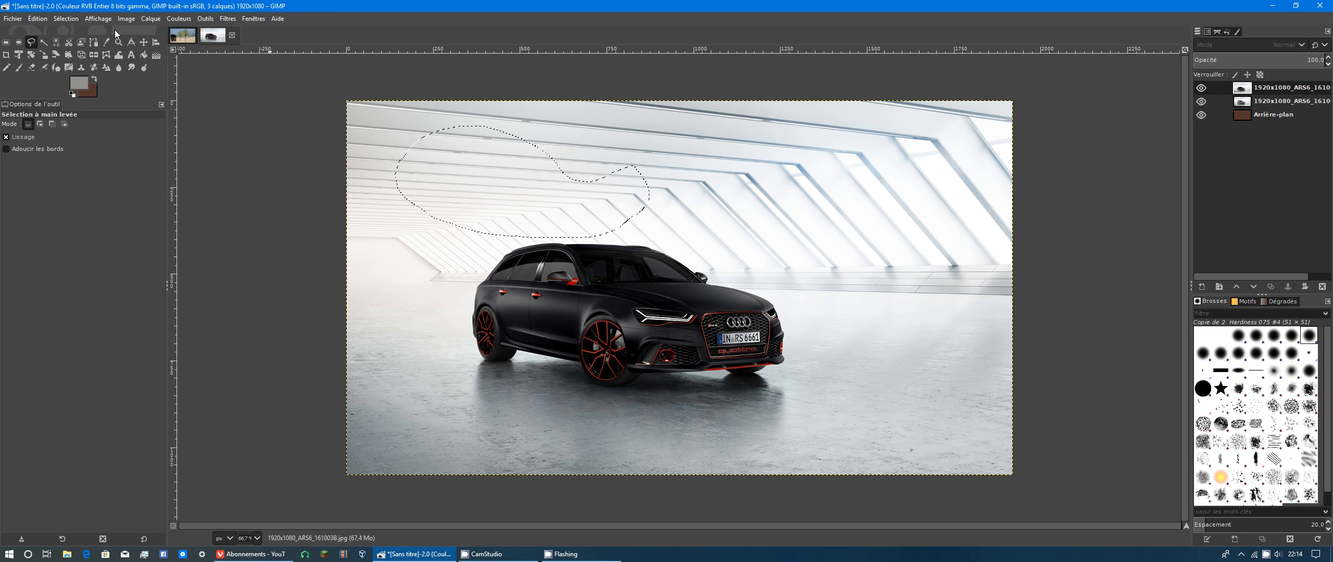
# Hide and show the top layer again, and clear the freehand selection
pyautogui.click(1200, 88)
pyautogui.click(1200, 89)
pyautogui.click(66, 19)
pyautogui.click(76, 44)
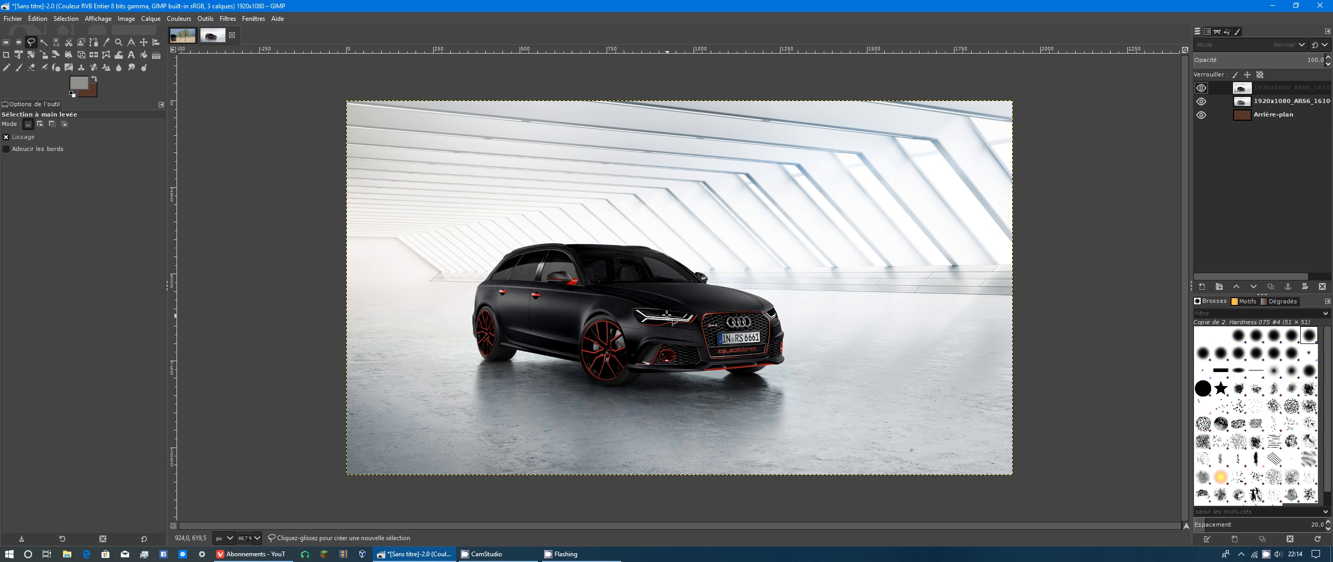
# Trace the upper edge of the car's windshield pillar with Free Select and move a misplaced point onto the edge
pyautogui.click(258, 539)
pyautogui.click(250, 395)
pyautogui.scroll(5, 439, 407)
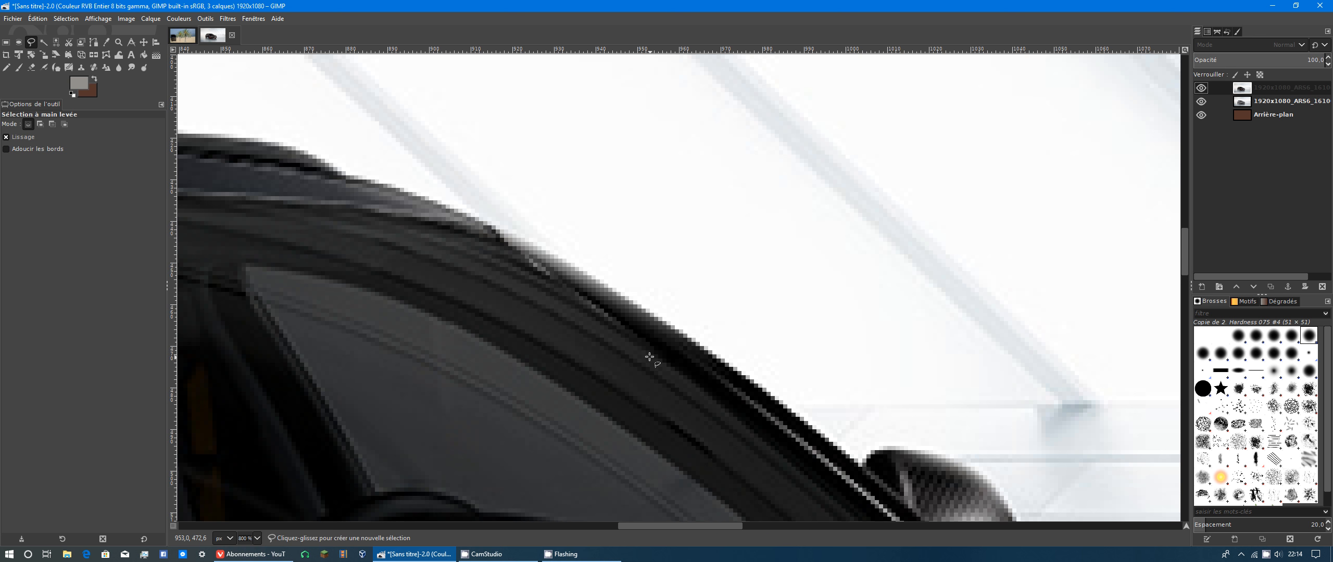
pyautogui.click(567, 266)
pyautogui.moveTo(598, 281); pyautogui.dragTo(640, 312)
pyautogui.click(711, 360)
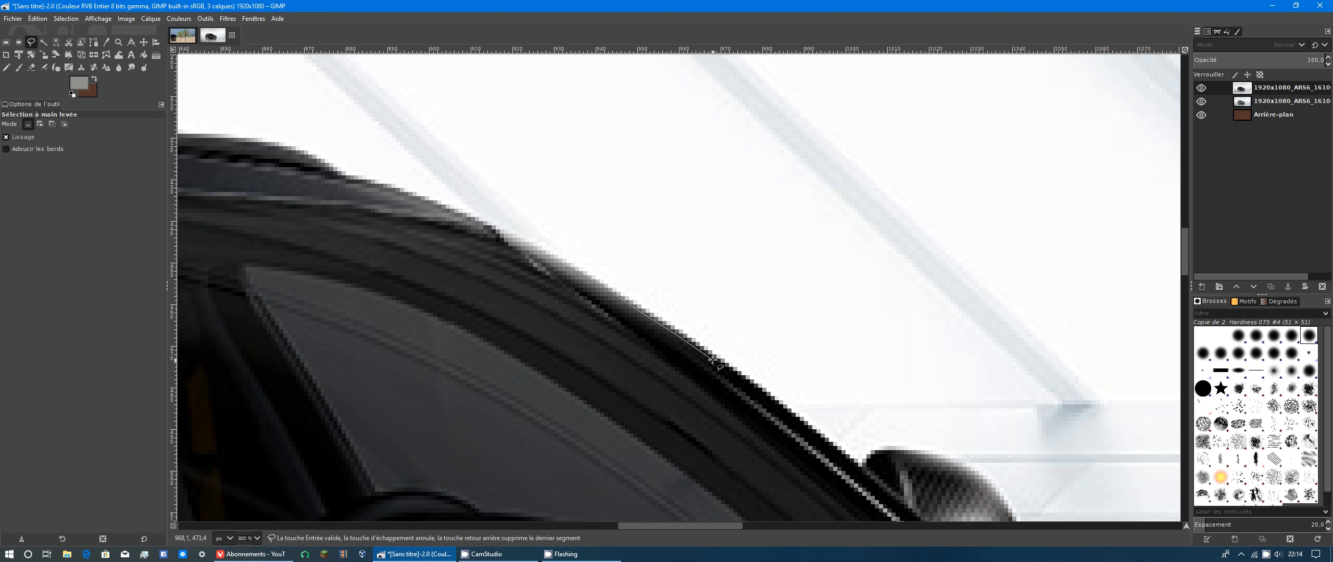
pyautogui.click(754, 399)
pyautogui.click(791, 417)
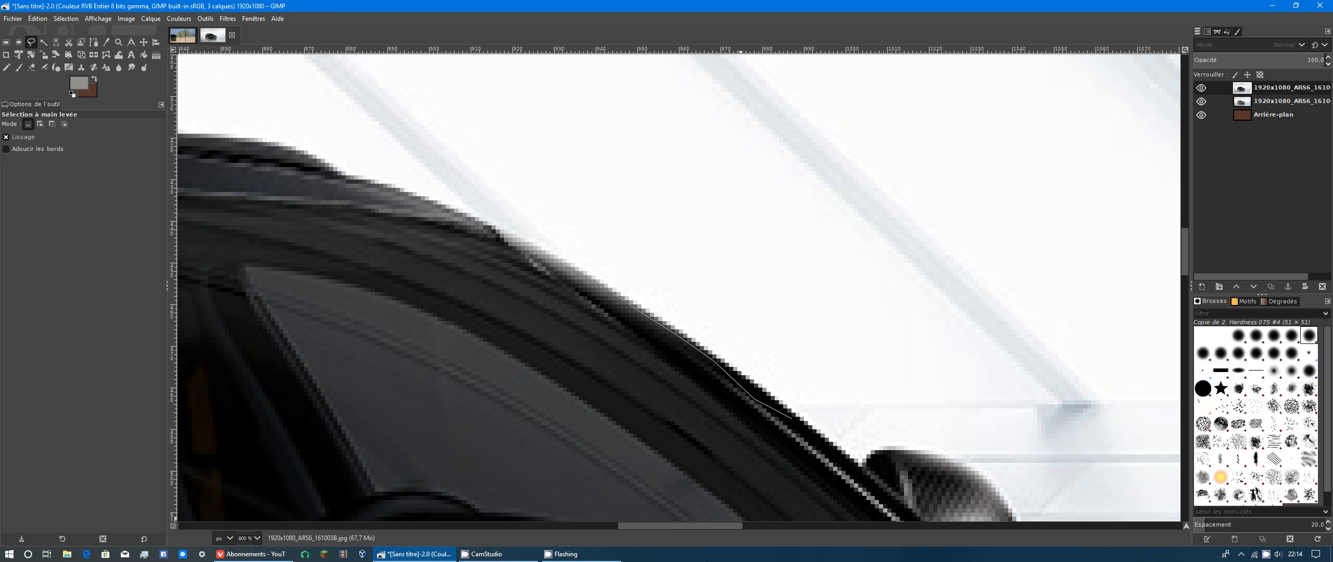
pyautogui.moveTo(754, 398); pyautogui.dragTo(761, 390)
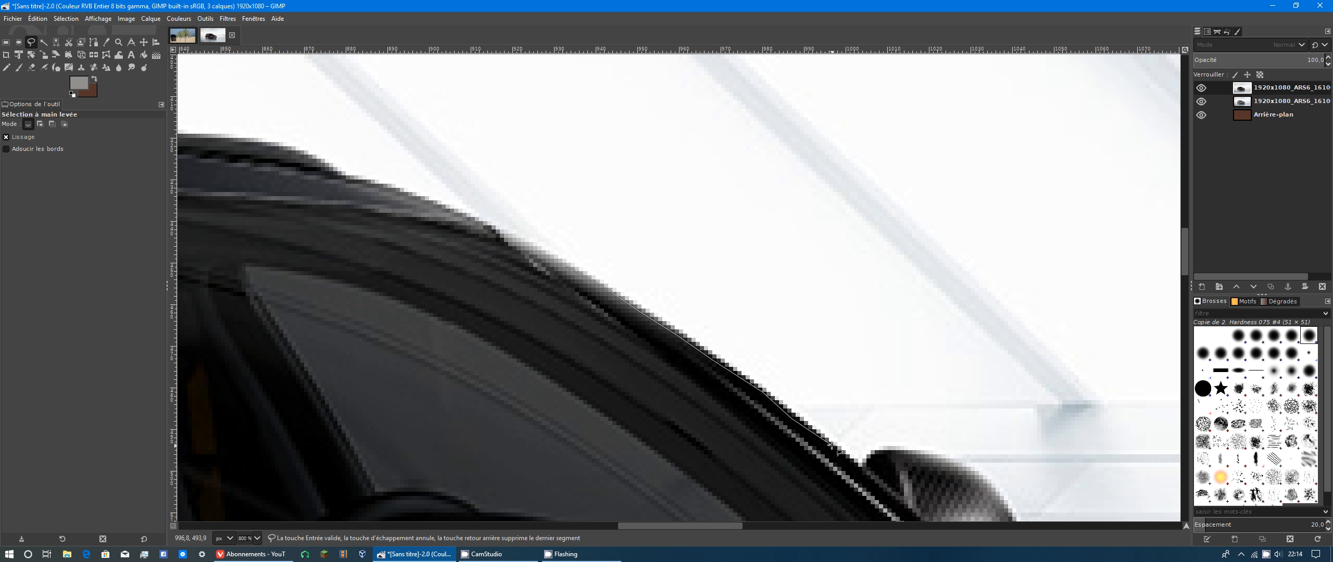
# Extend the outline to the side mirror, close it through the white background, and commit it as a selection
pyautogui.click(859, 463)
pyautogui.click(920, 375)
pyautogui.click(569, 277)
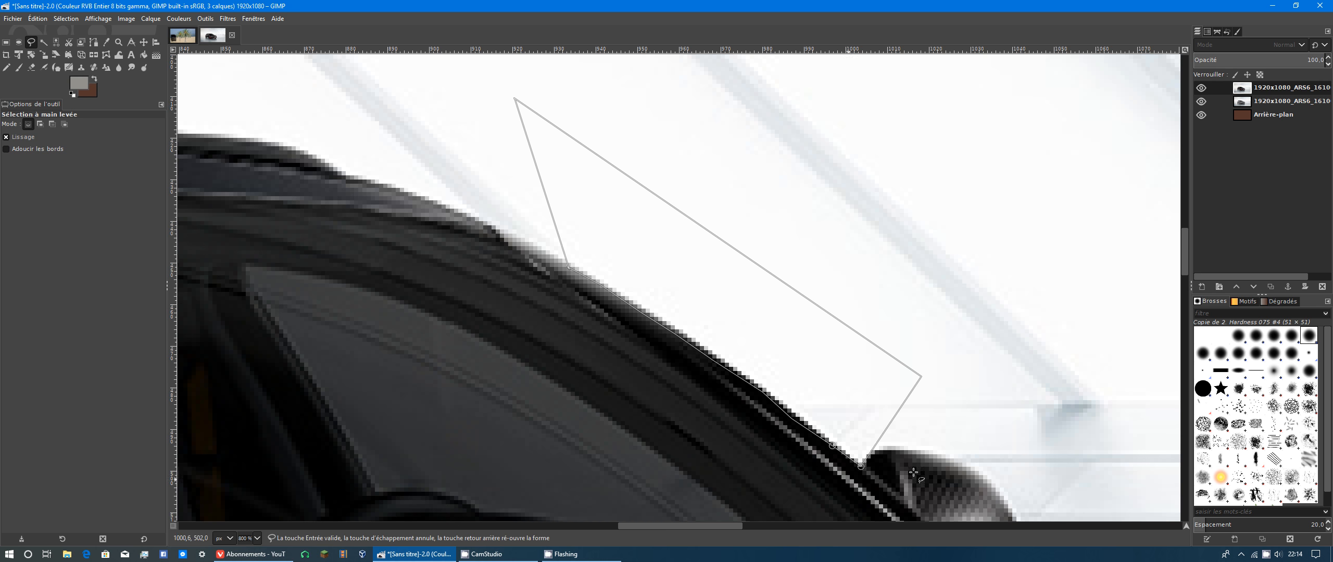
pyautogui.click(6, 43)
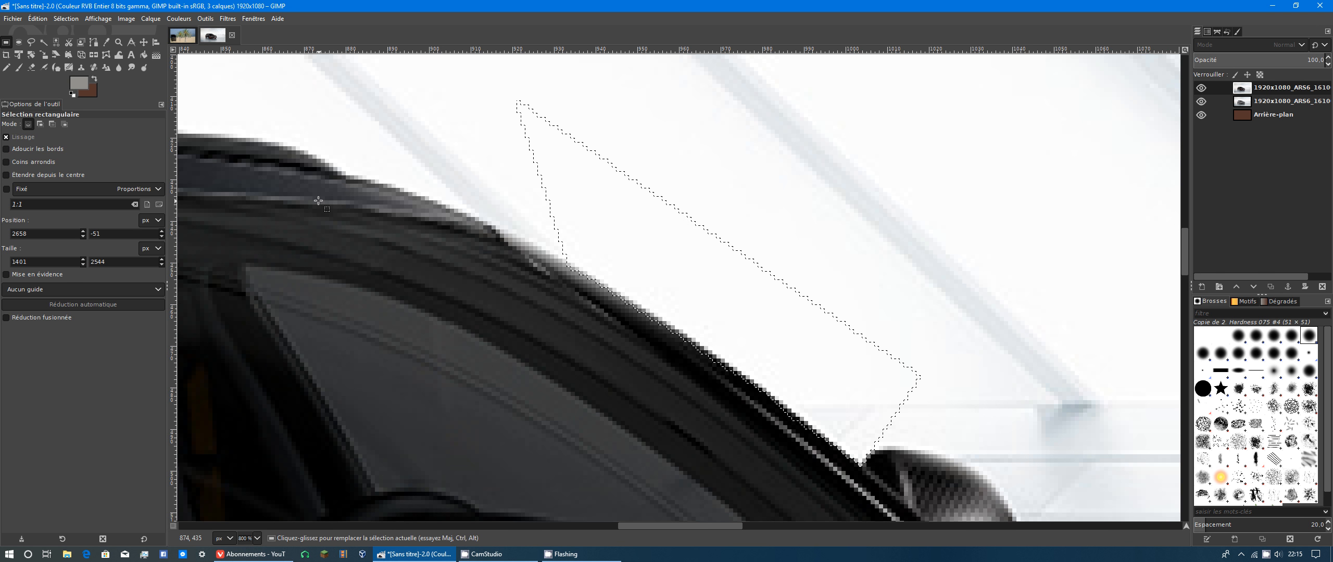
# Clear the selection and start a new Free Select outline along the roof edge, adding zigzag points across the windshield pillar
pyautogui.click(388, 193)
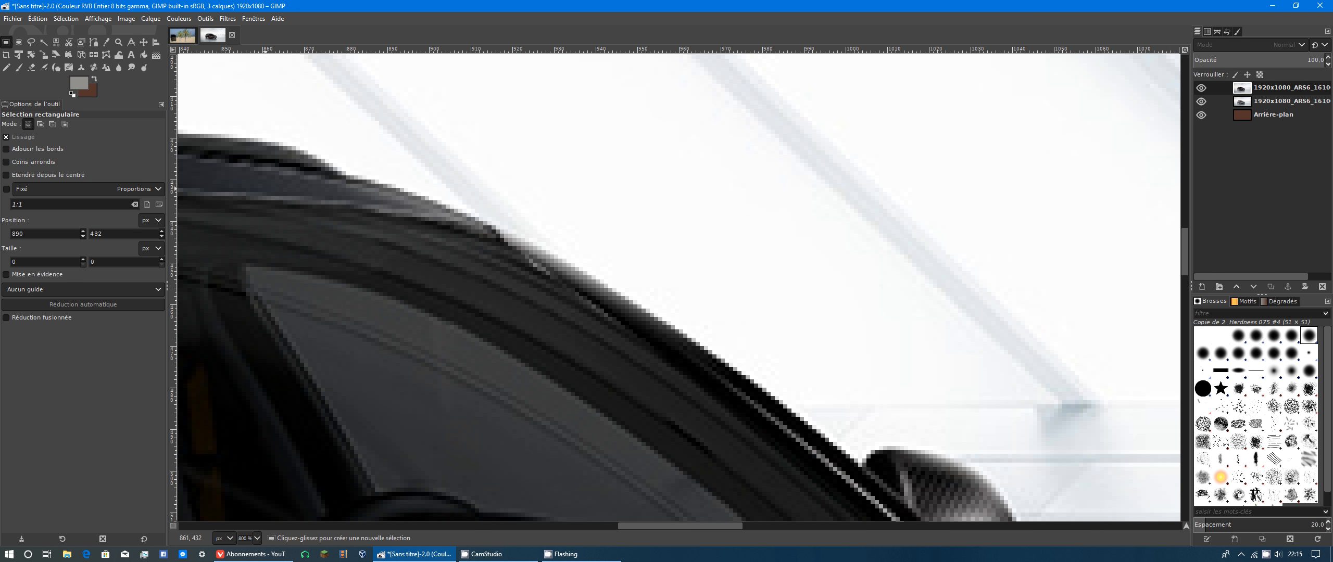
pyautogui.click(20, 42)
pyautogui.click(31, 41)
pyautogui.moveTo(458, 209); pyautogui.dragTo(586, 277)
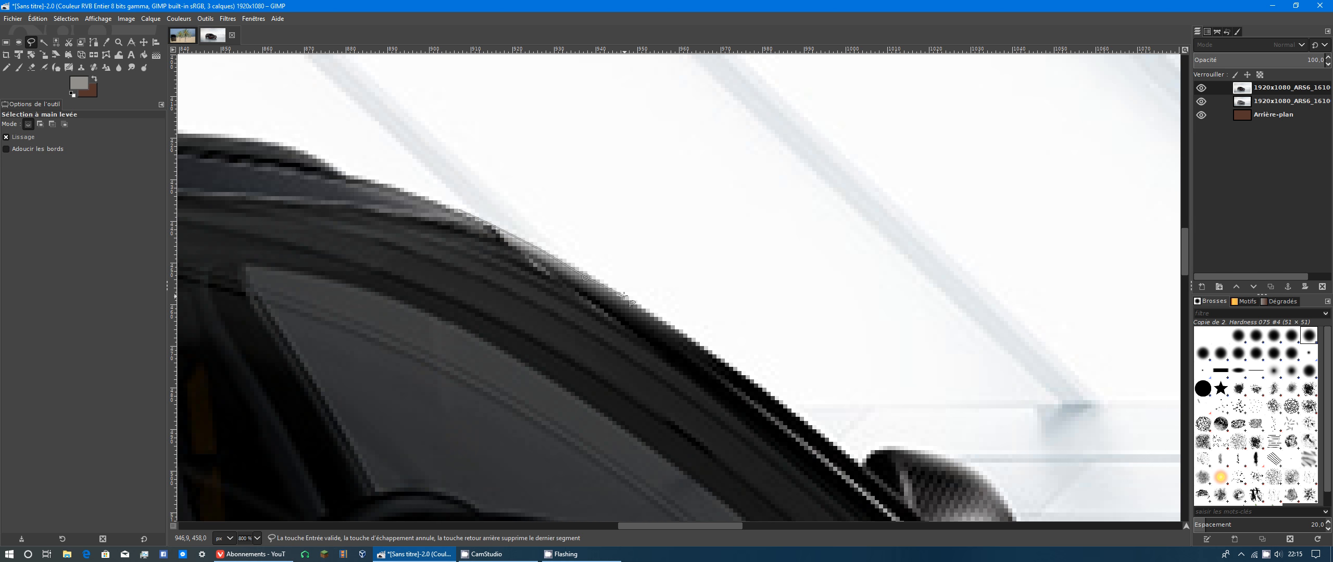
pyautogui.click(667, 271)
pyautogui.click(647, 312)
pyautogui.click(676, 321)
pyautogui.click(667, 367)
pyautogui.click(599, 335)
pyautogui.click(676, 394)
pyautogui.click(695, 370)
pyautogui.click(780, 407)
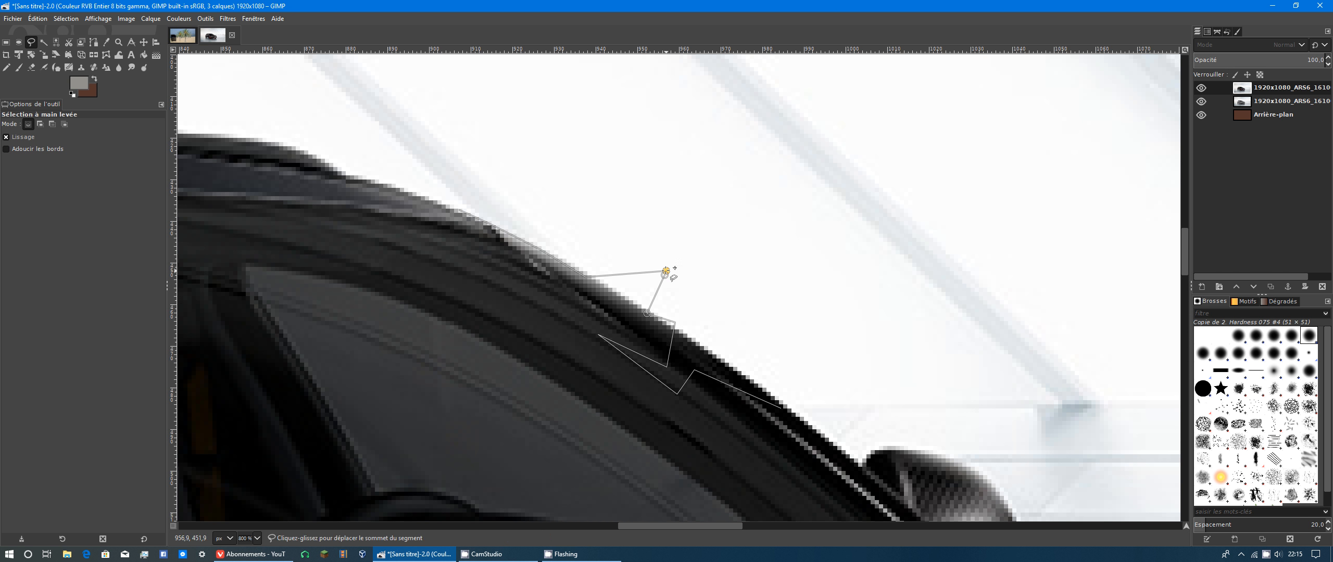
# Move the stray zigzag points back onto the end of the traced roof edge and remove the last remaining segment
pyautogui.moveTo(666, 271); pyautogui.dragTo(584, 281)
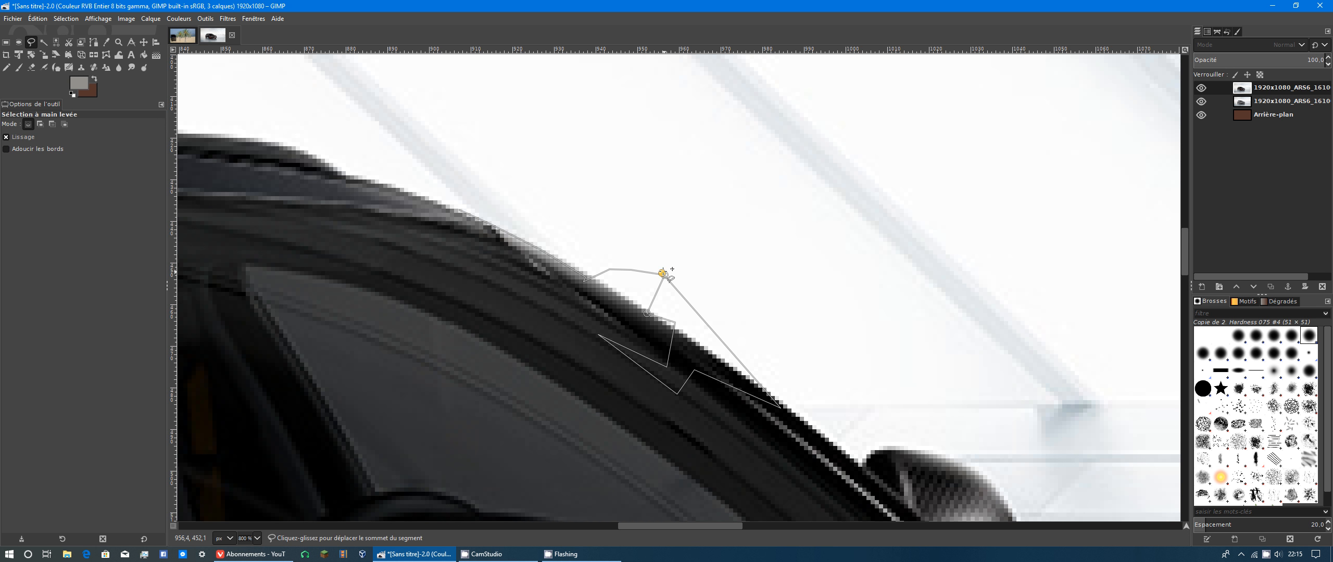
pyautogui.click(679, 285)
pyautogui.moveTo(664, 275); pyautogui.dragTo(586, 278)
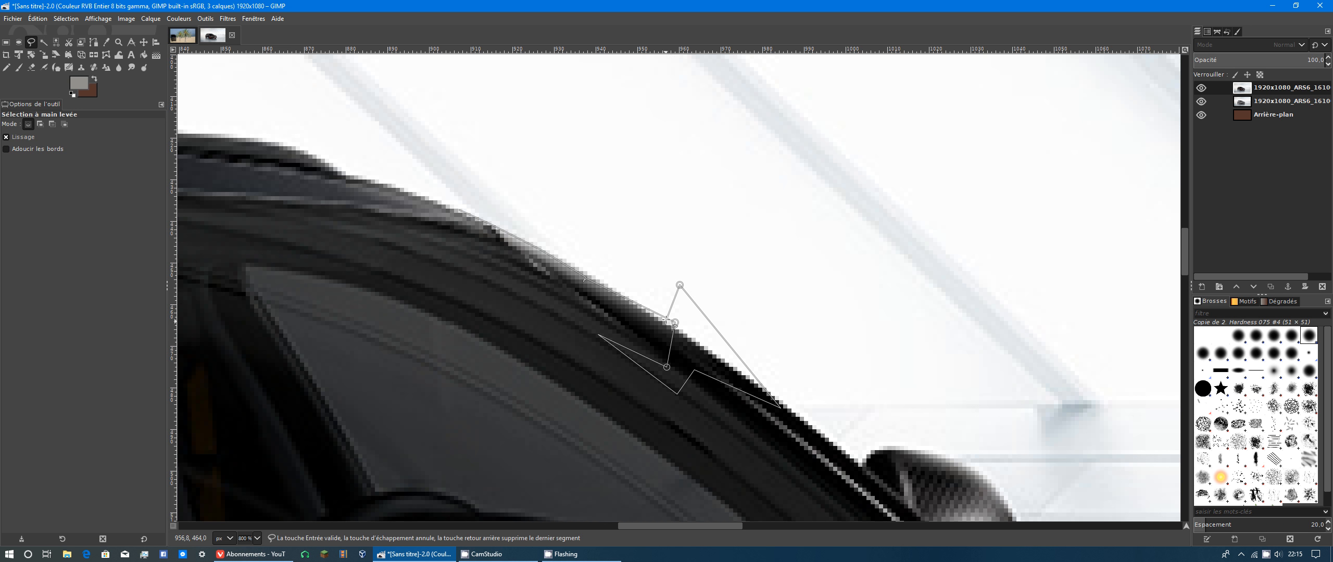
pyautogui.moveTo(673, 322); pyautogui.dragTo(585, 279)
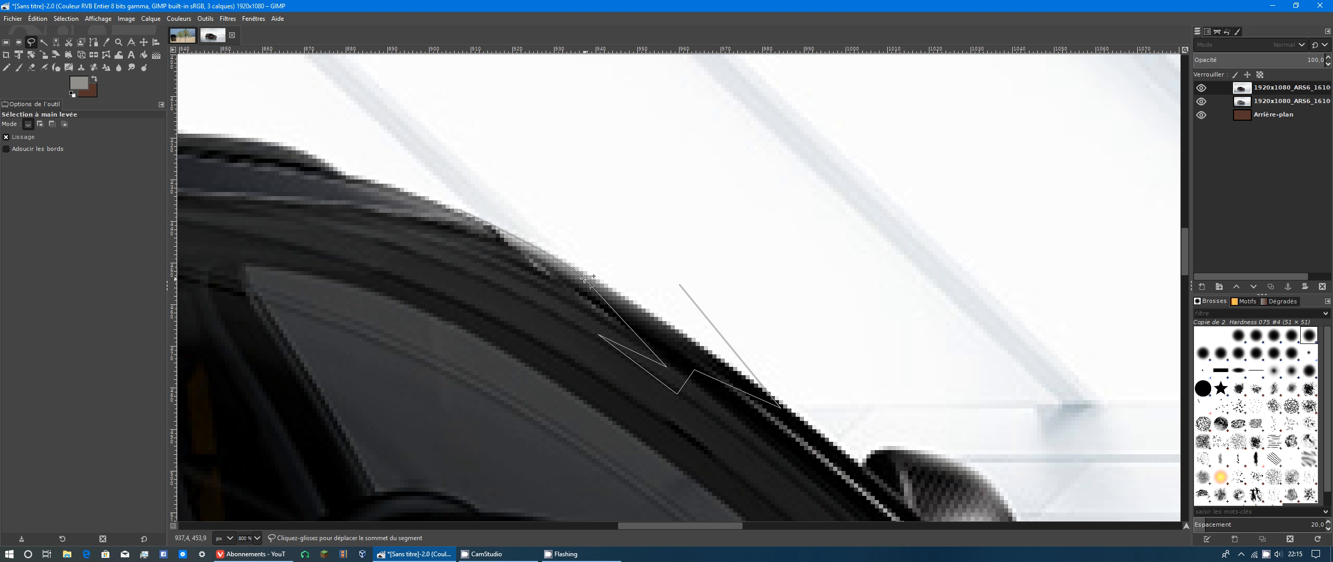
pyautogui.moveTo(665, 366); pyautogui.dragTo(587, 280)
pyautogui.moveTo(677, 394); pyautogui.dragTo(586, 283)
pyautogui.moveTo(695, 370); pyautogui.dragTo(603, 283)
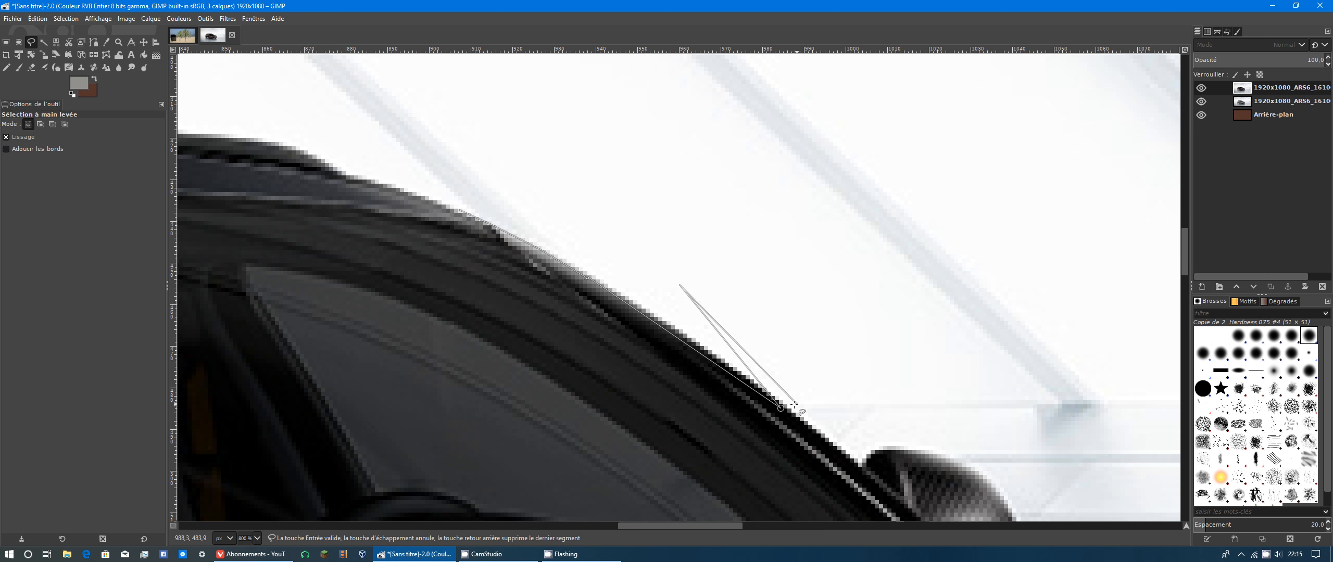
pyautogui.moveTo(780, 408); pyautogui.dragTo(678, 285)
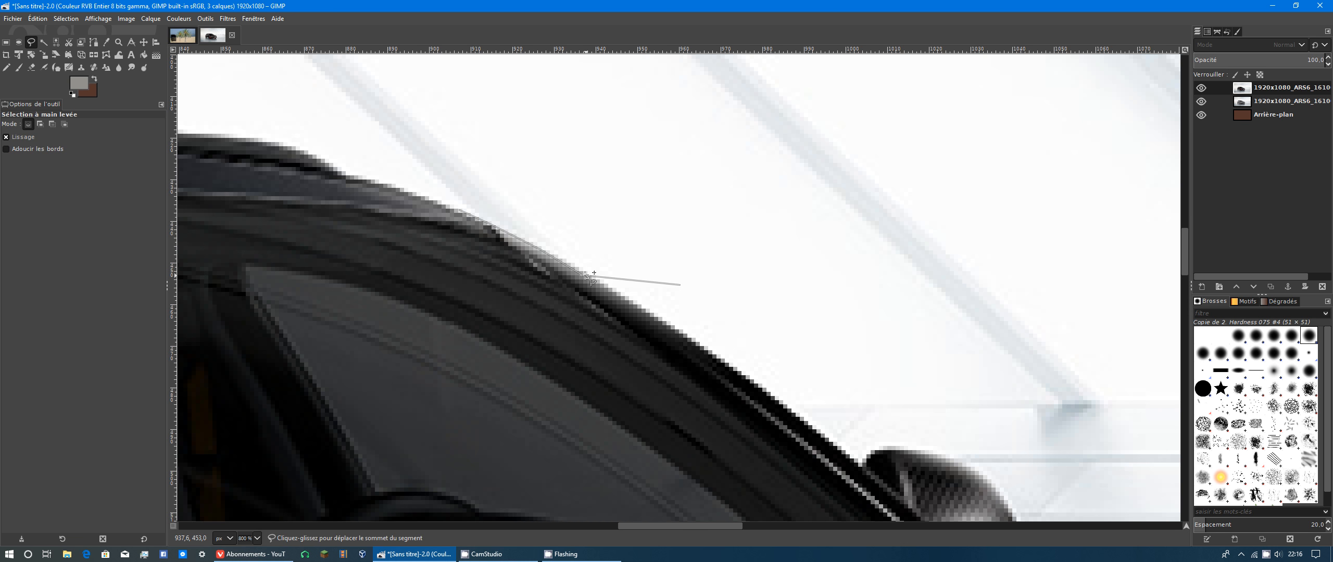
pyautogui.press('BackSpace')
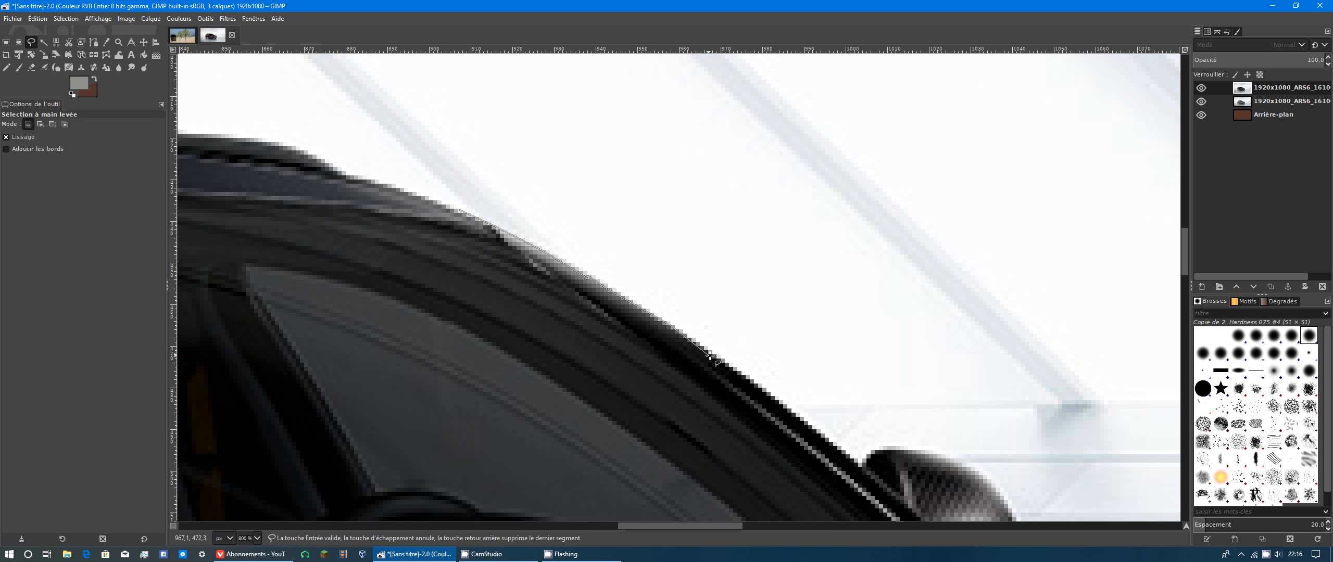
# Finish the outline along the pillar, close it through the background, commit it as a selection, and inspect it at 400 %
pyautogui.click(752, 383)
pyautogui.click(794, 300)
pyautogui.click(488, 181)
pyautogui.click(456, 200)
pyautogui.click(459, 211)
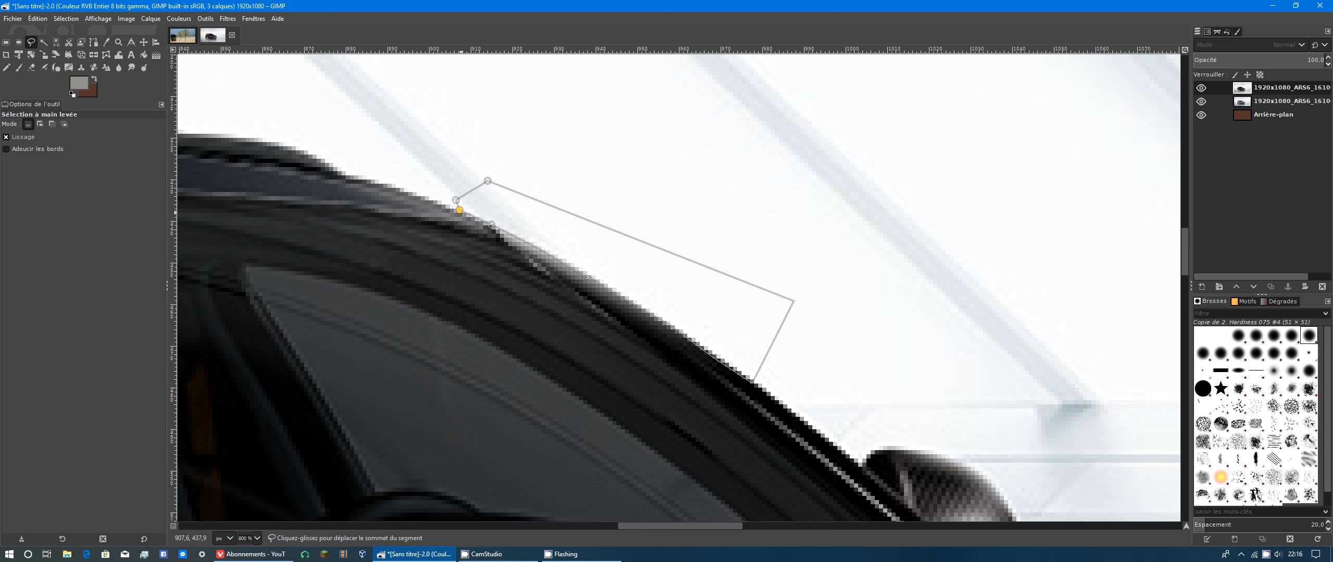
pyautogui.click(6, 43)
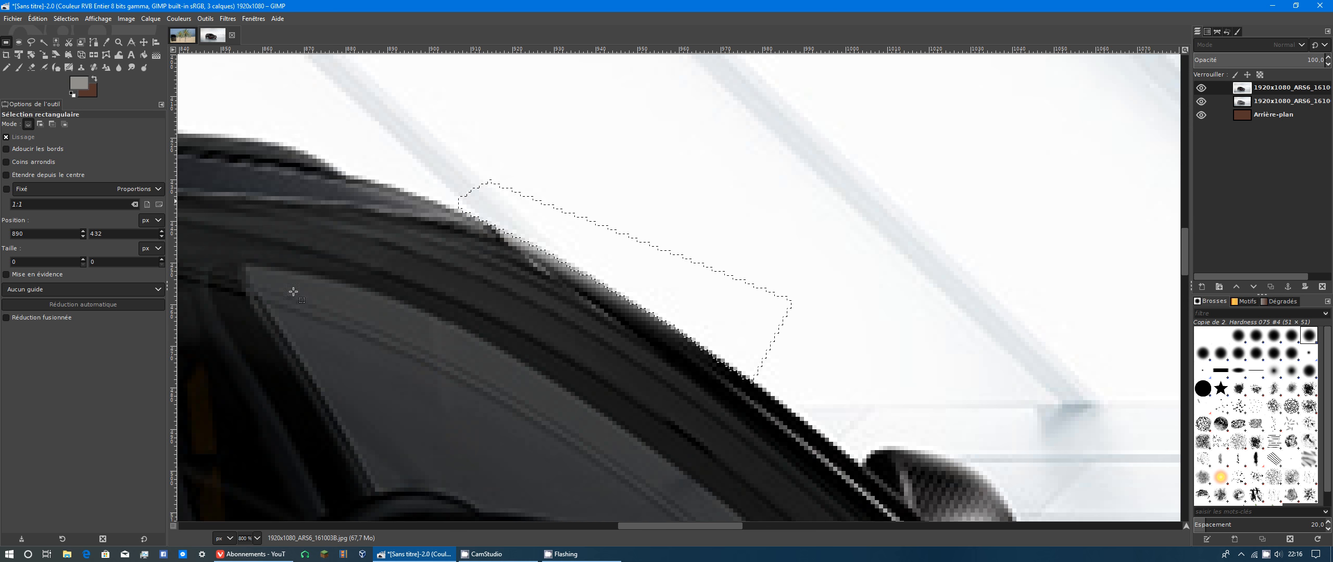
pyautogui.click(257, 539)
pyautogui.click(258, 424)
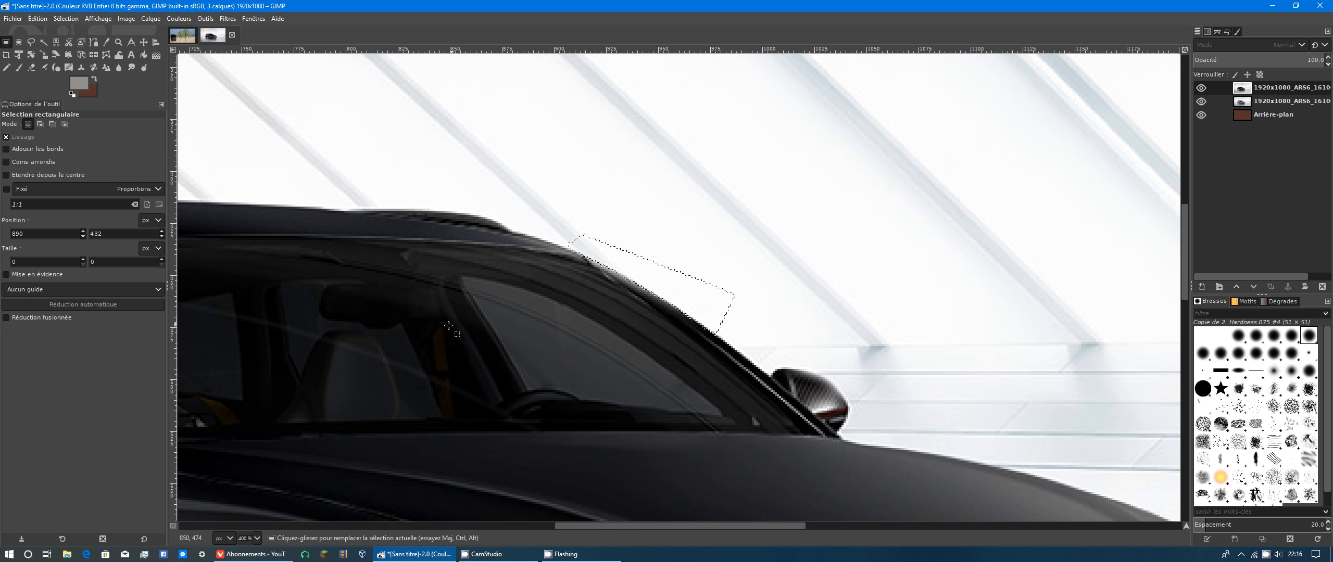
pyautogui.scroll(-10, 448, 326)
pyautogui.scroll(-3, 448, 326)
pyautogui.scroll(14, 440, 338)
pyautogui.scroll(-7, 438, 344)
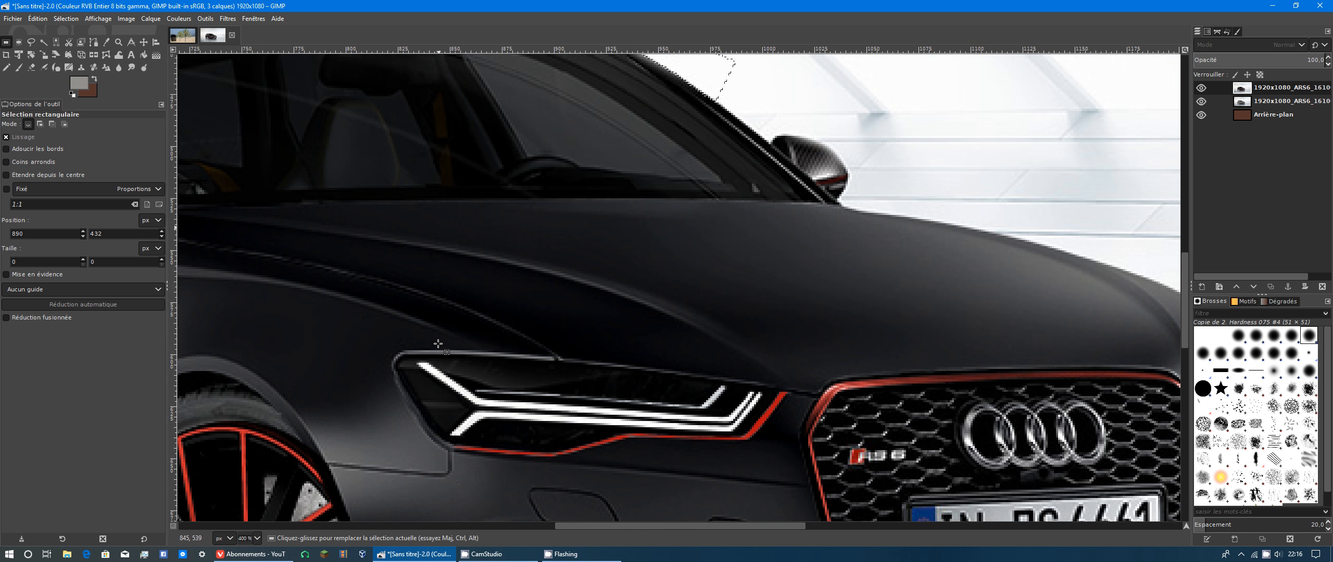
pyautogui.scroll(6, 439, 348)
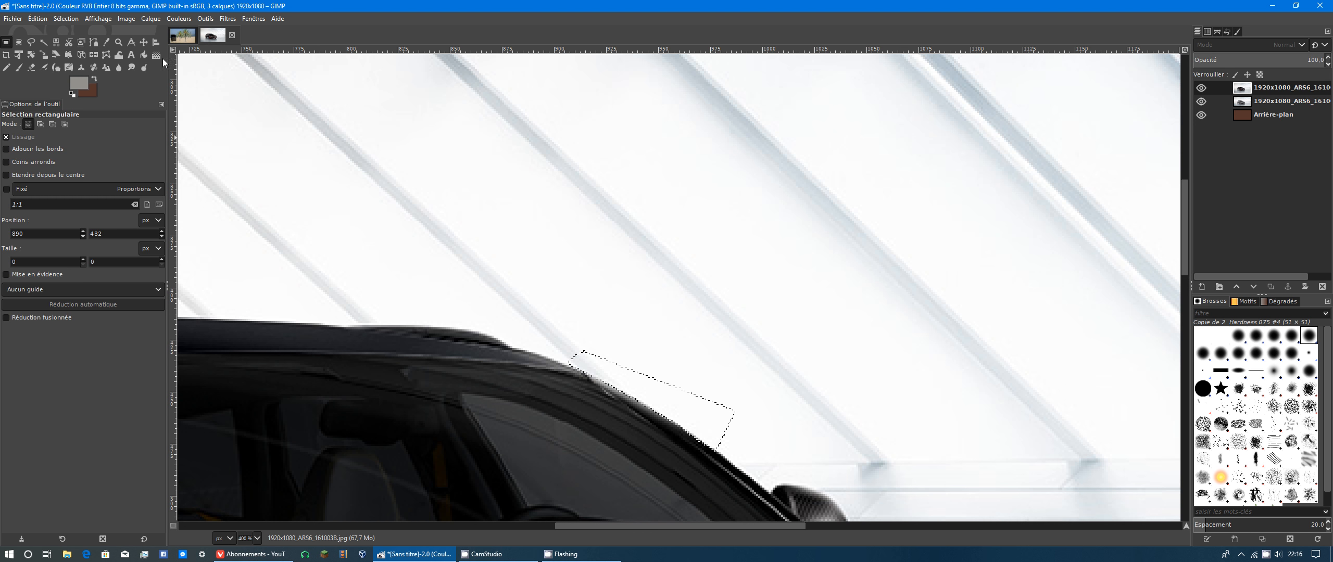
# Activate the Gradient tool and add a new 1920 × 1080 px layer filled with transparency
pyautogui.press('g')
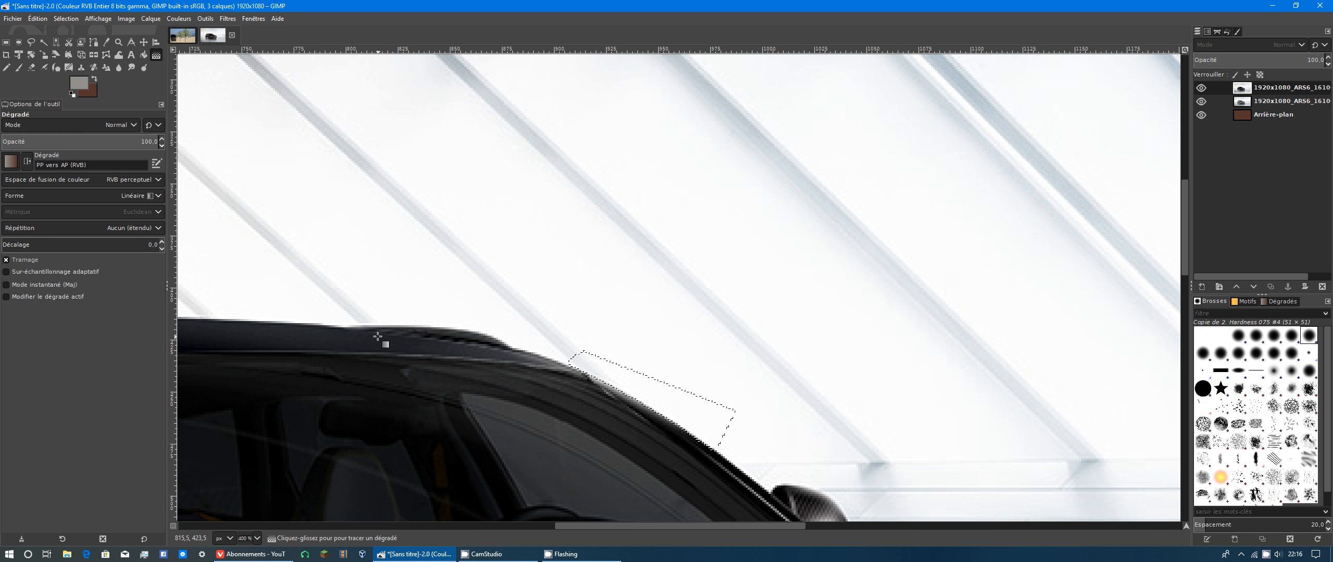
pyautogui.click(1201, 287)
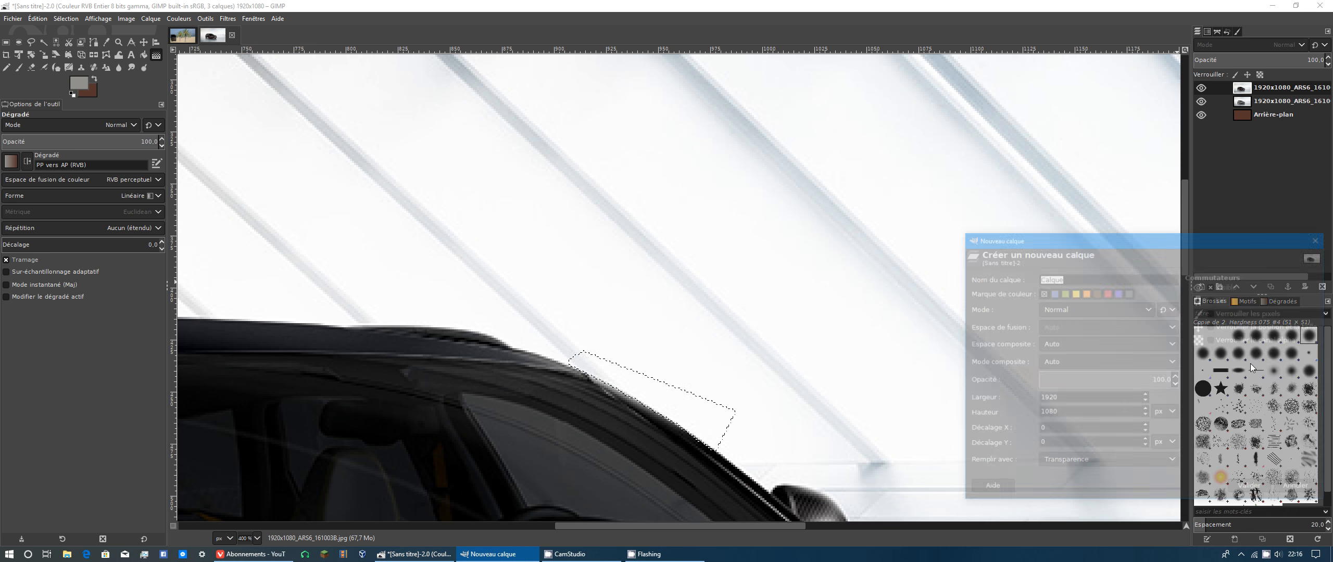
pyautogui.moveTo(1137, 239); pyautogui.dragTo(875, 135)
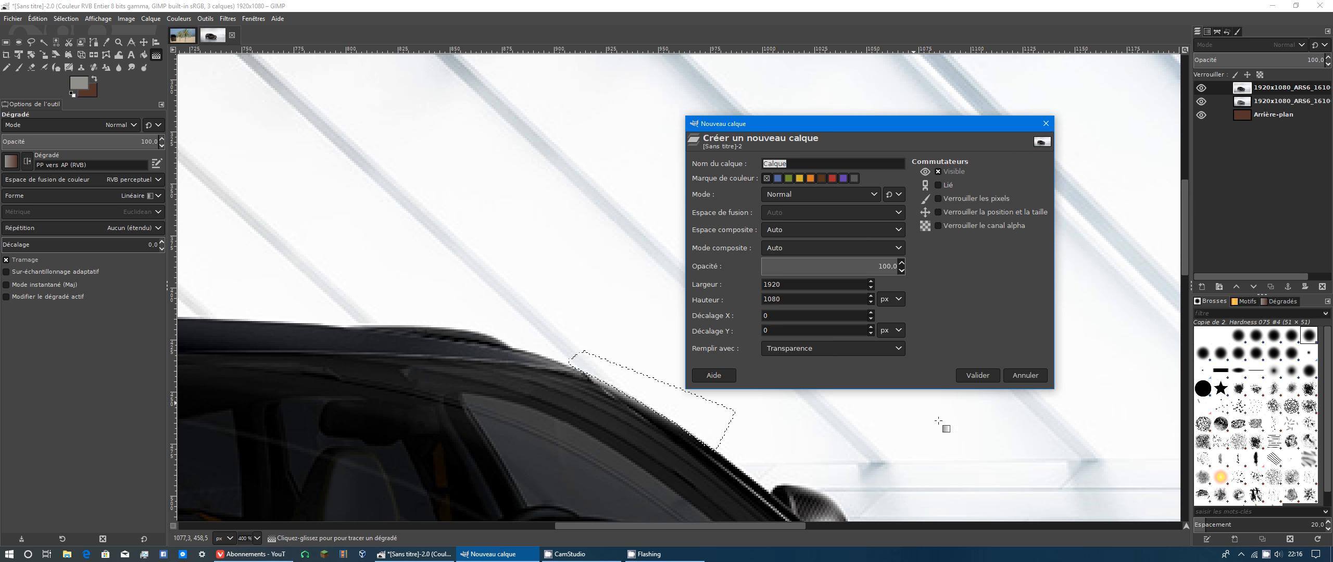
pyautogui.click(856, 352)
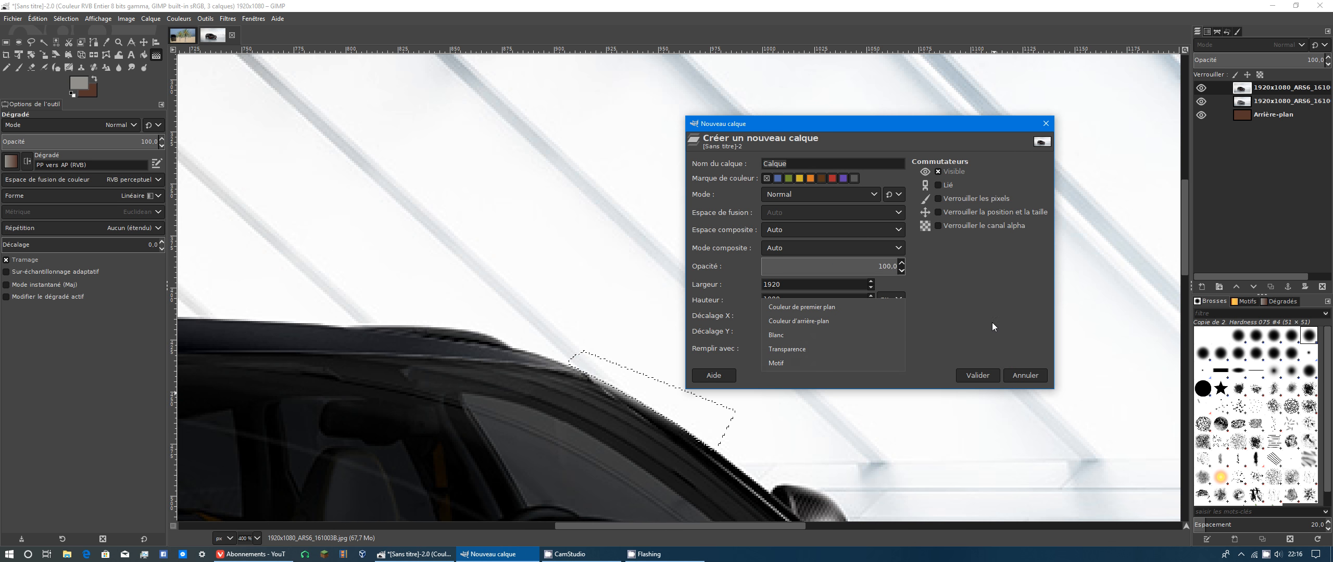
pyautogui.click(973, 463)
pyautogui.click(974, 377)
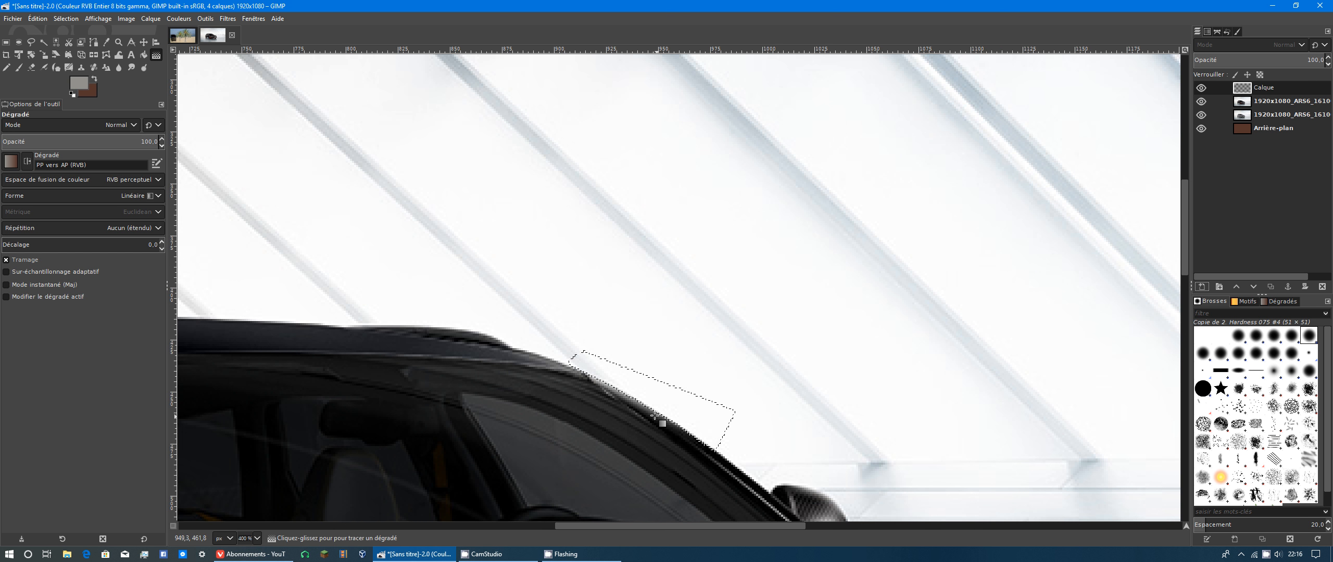
# Draw a linear gradient inside the selection, reposition its endpoints so it runs lengthwise from grey at the lower end to brown, and commit it
pyautogui.moveTo(657, 412); pyautogui.dragTo(663, 390)
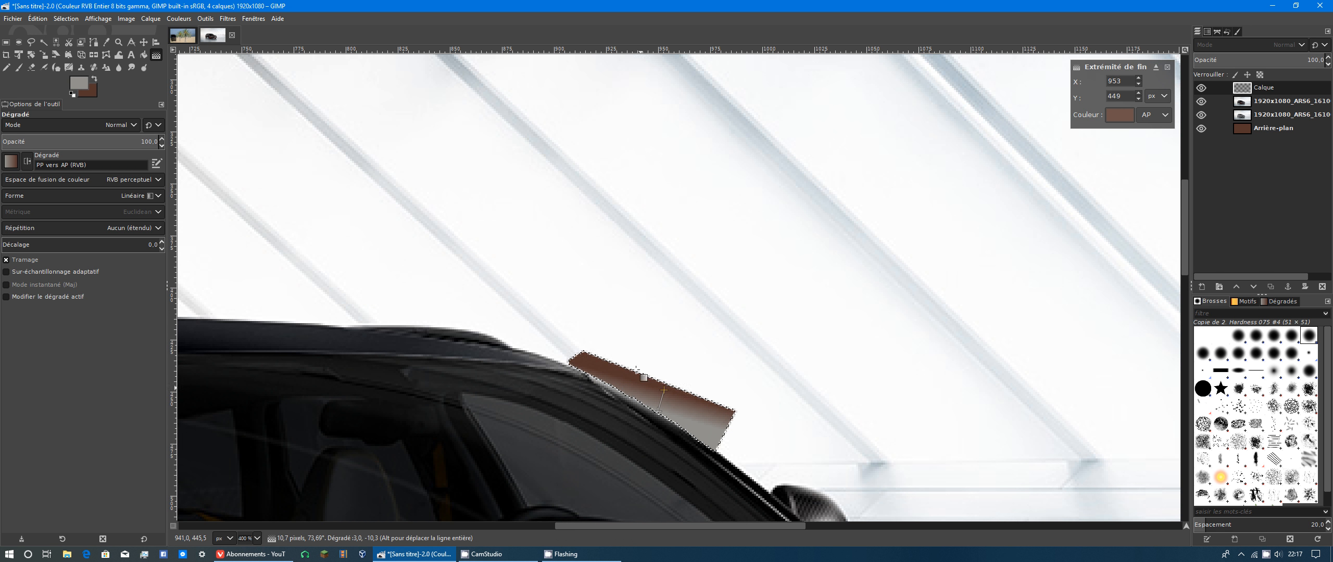
pyautogui.moveTo(658, 412); pyautogui.dragTo(694, 432)
pyautogui.click(665, 367)
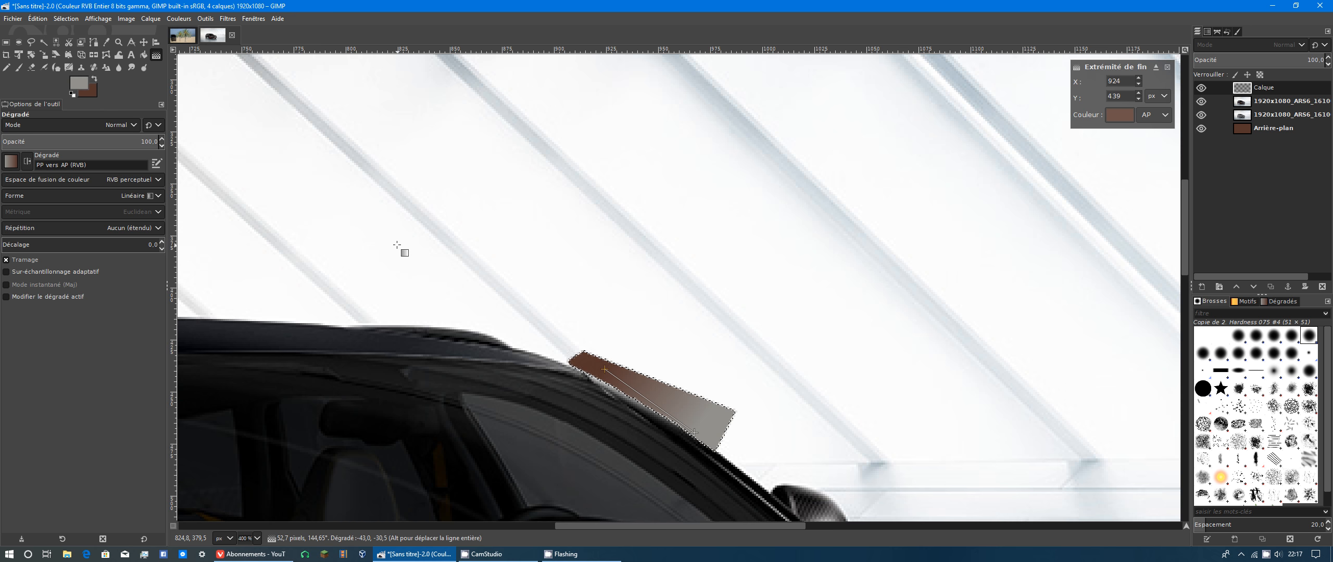
pyautogui.press('Return')
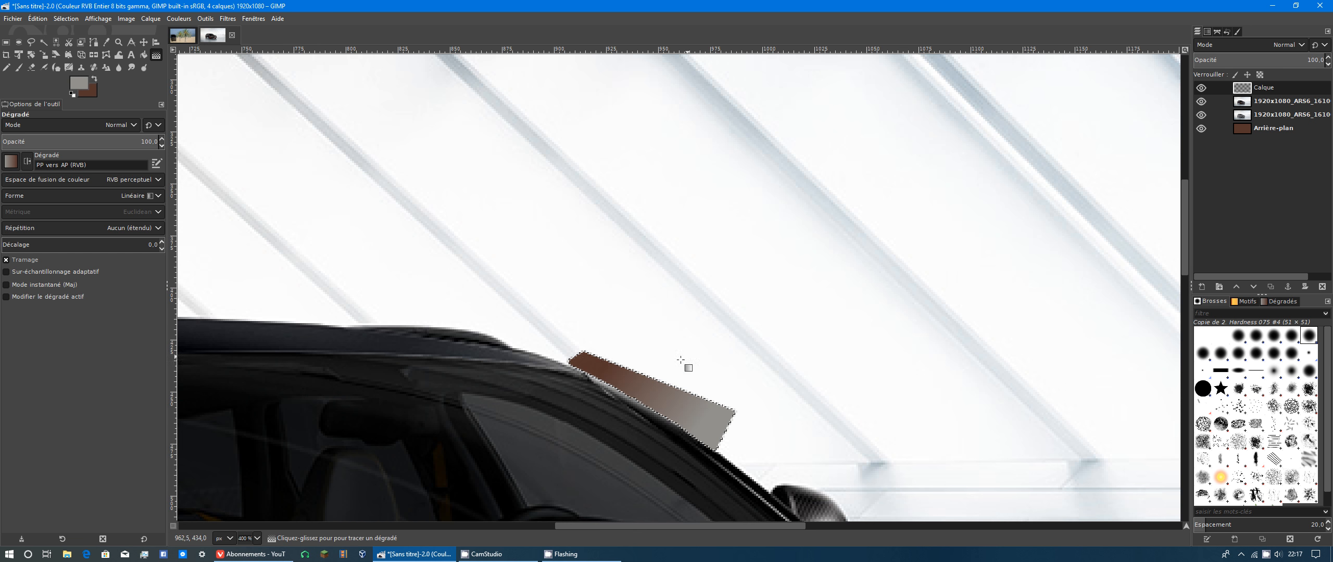
# Draw a linear gradient lengthwise through the selection, from grey at the roof end to brown at the lower end, and commit it
pyautogui.moveTo(623, 375); pyautogui.dragTo(698, 418)
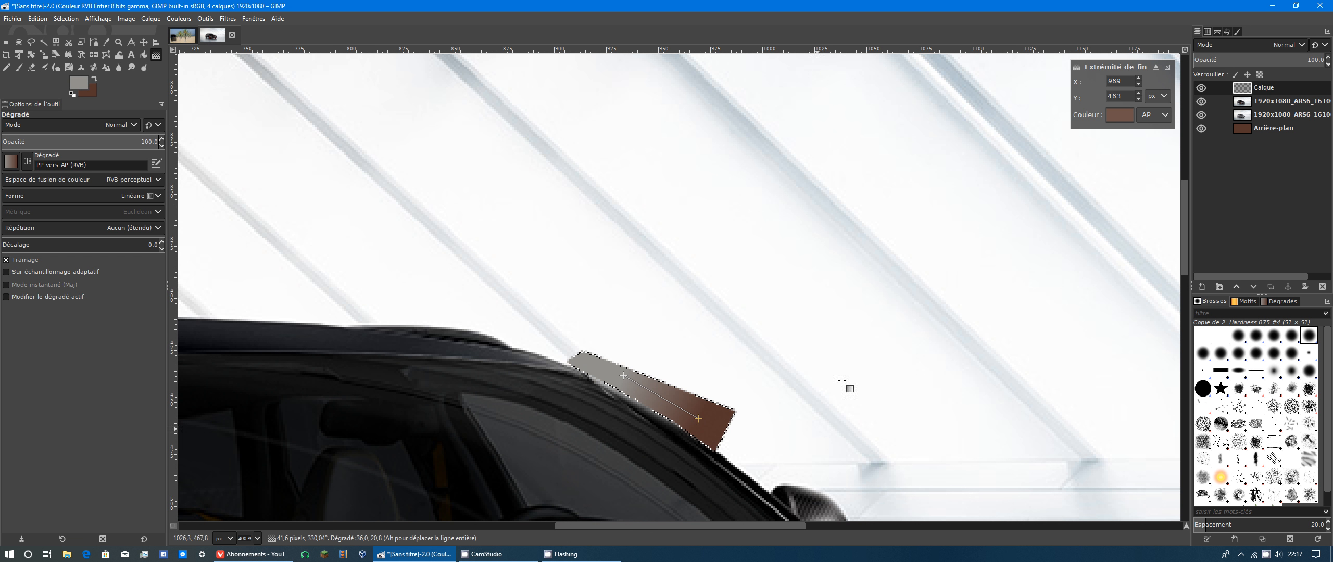
pyautogui.click(1167, 67)
pyautogui.press('r')
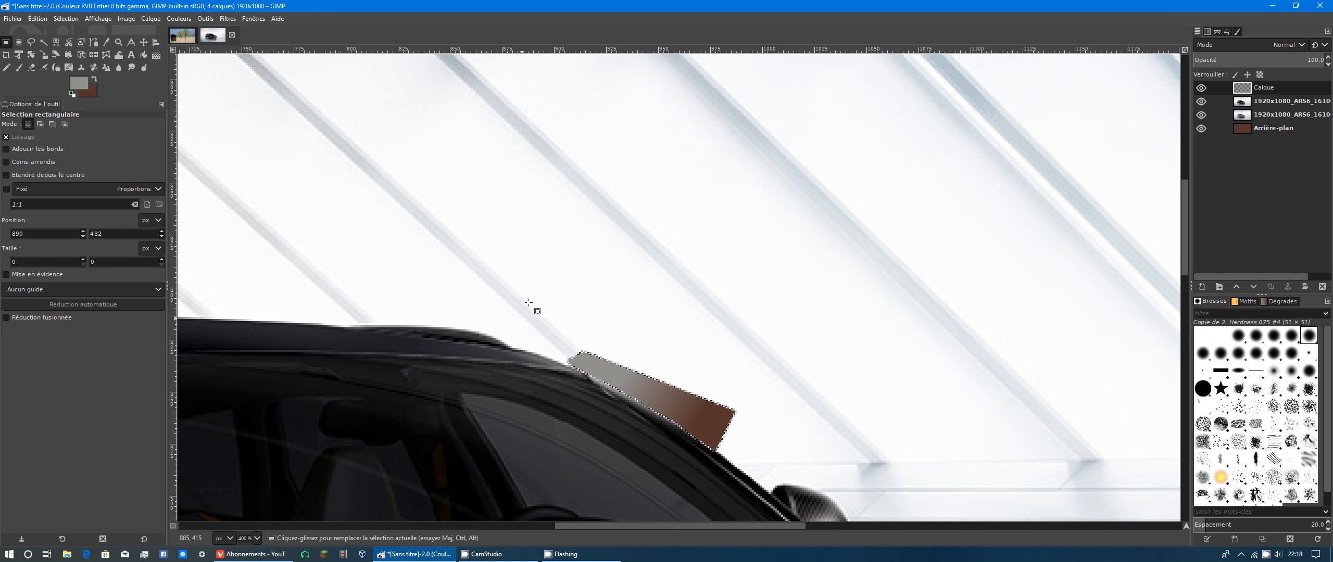
# Hide the gradient layer and clear the selection beside the windshield pillar
pyautogui.click(1205, 88)
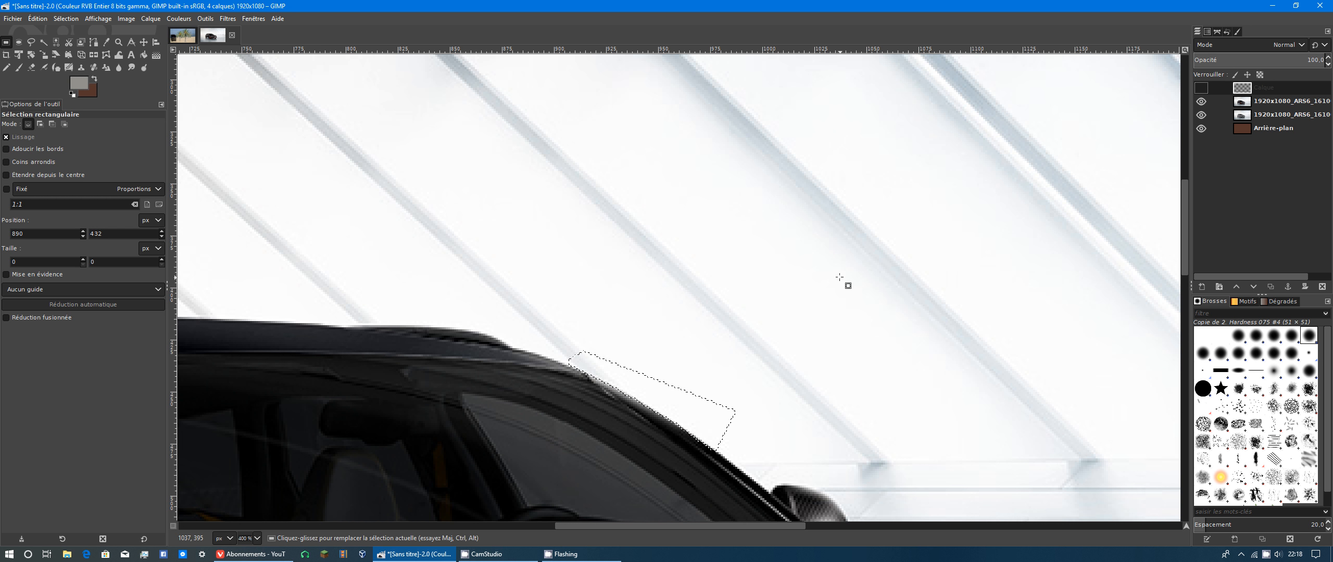
pyautogui.scroll(-3, 485, 259)
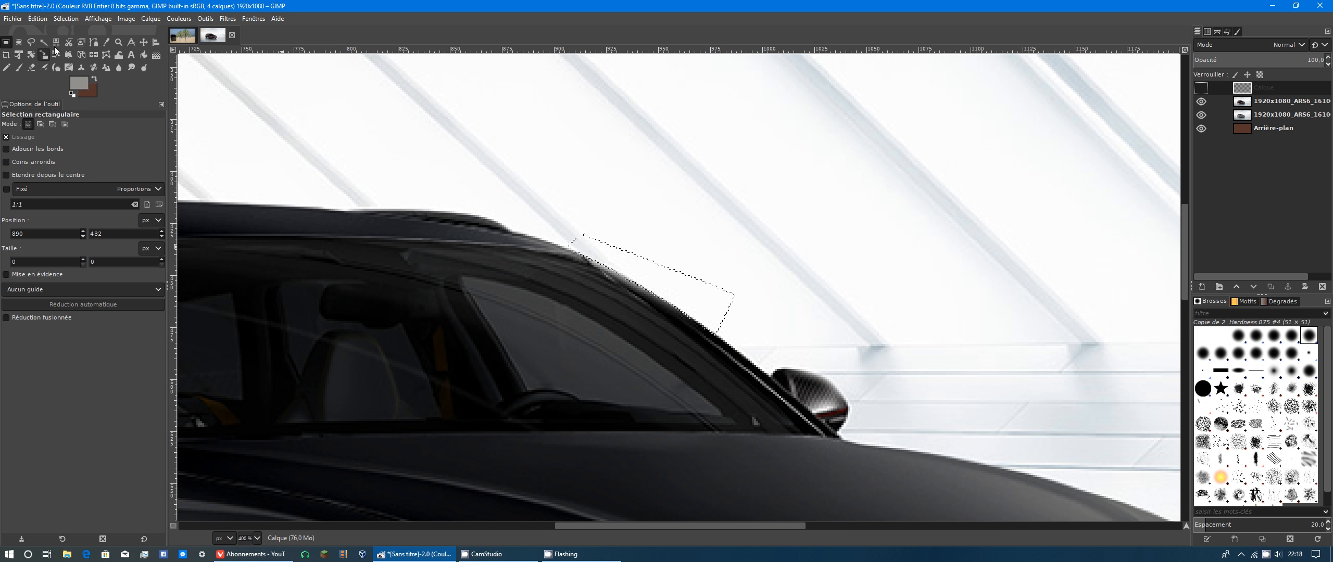
pyautogui.click(66, 18)
pyautogui.click(84, 41)
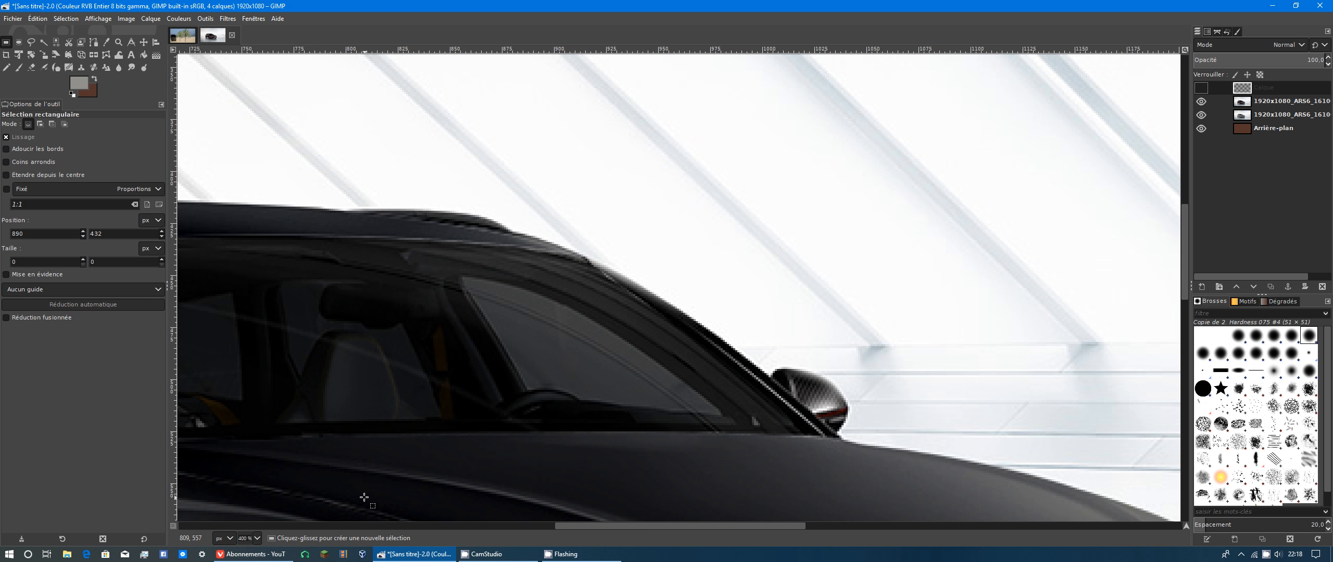
# Copy the printer layer from the palm-tree image and paste it into the car image as a new layer
pyautogui.click(182, 35)
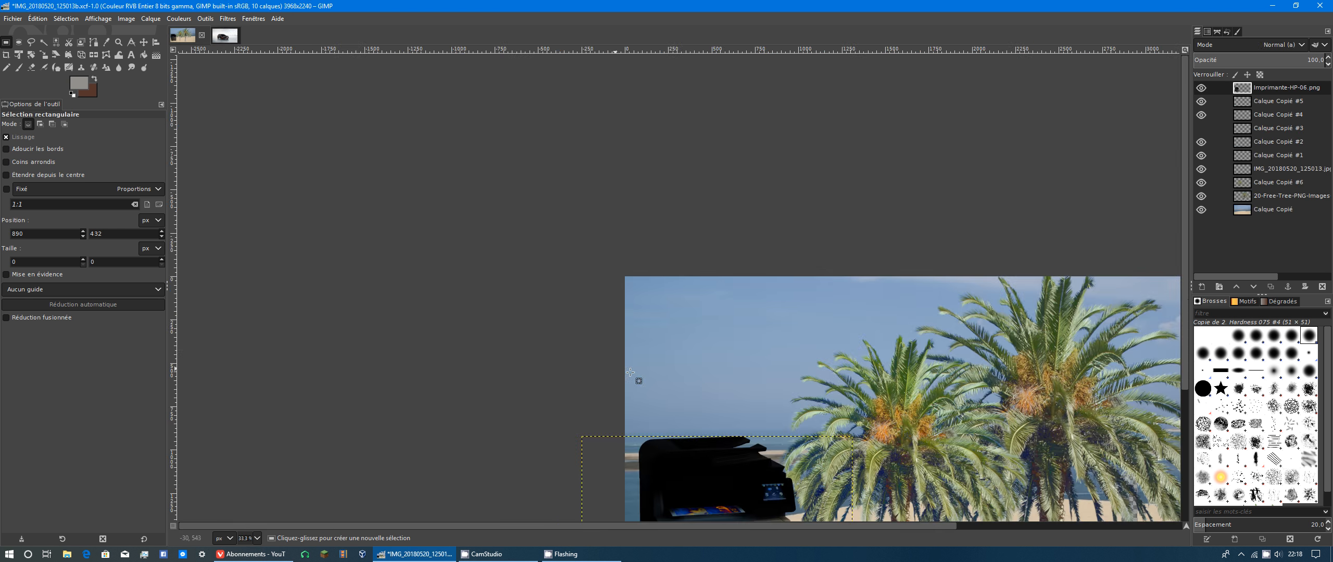
pyautogui.click(37, 19)
pyautogui.click(50, 102)
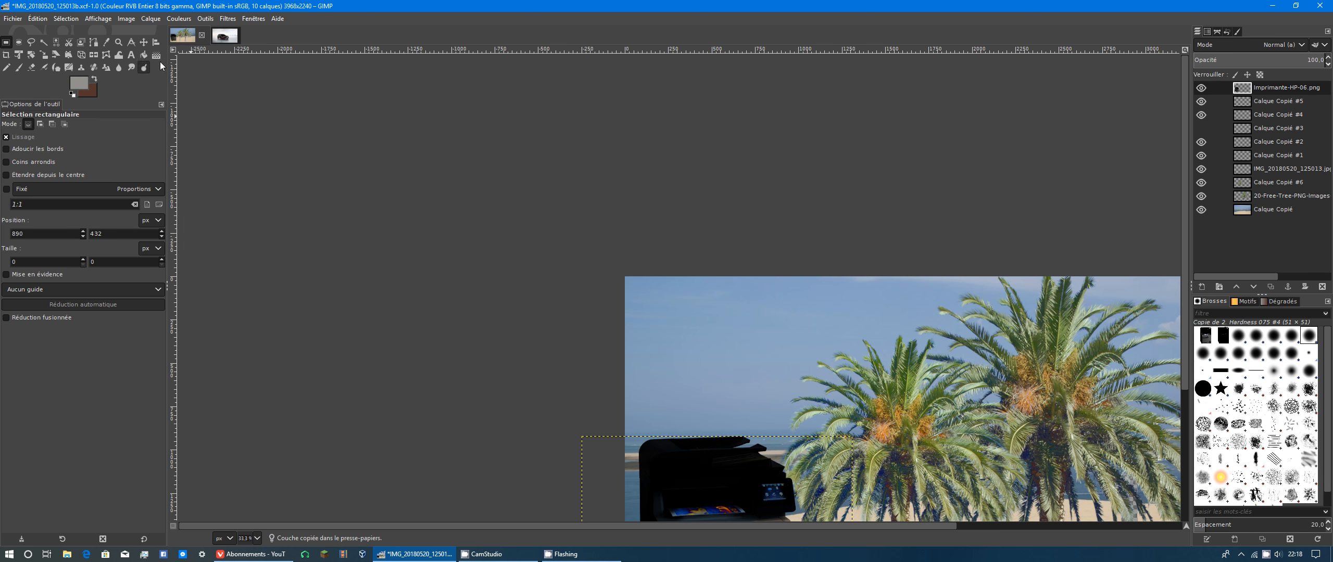
pyautogui.click(227, 40)
pyautogui.click(37, 18)
pyautogui.click(53, 126)
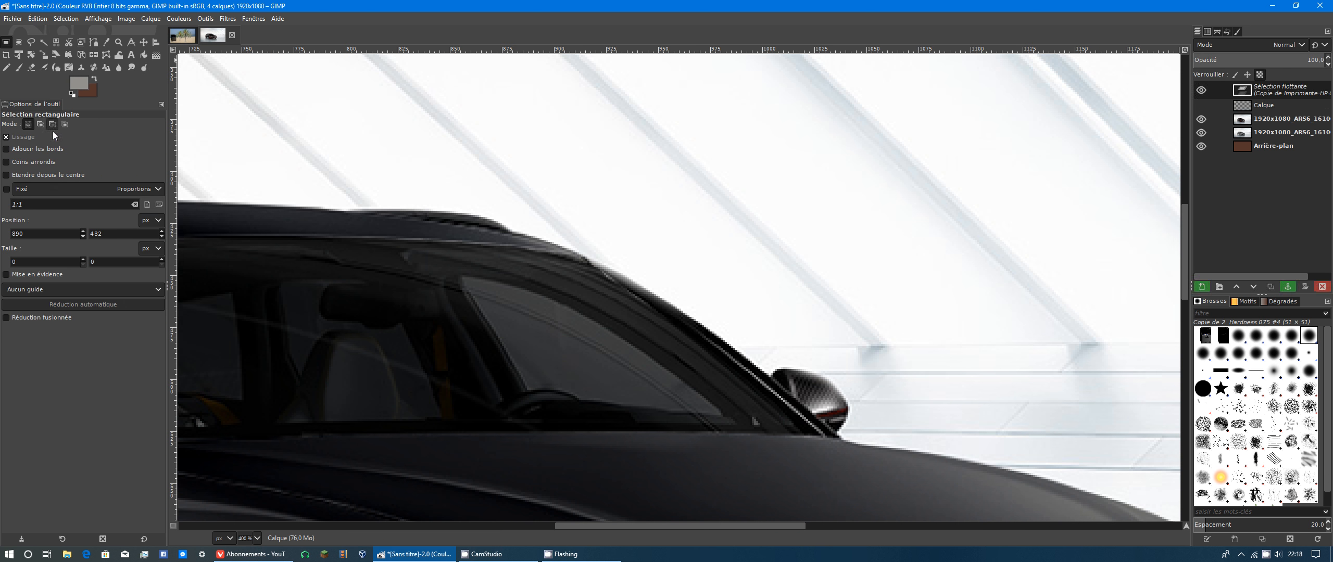
pyautogui.click(1201, 286)
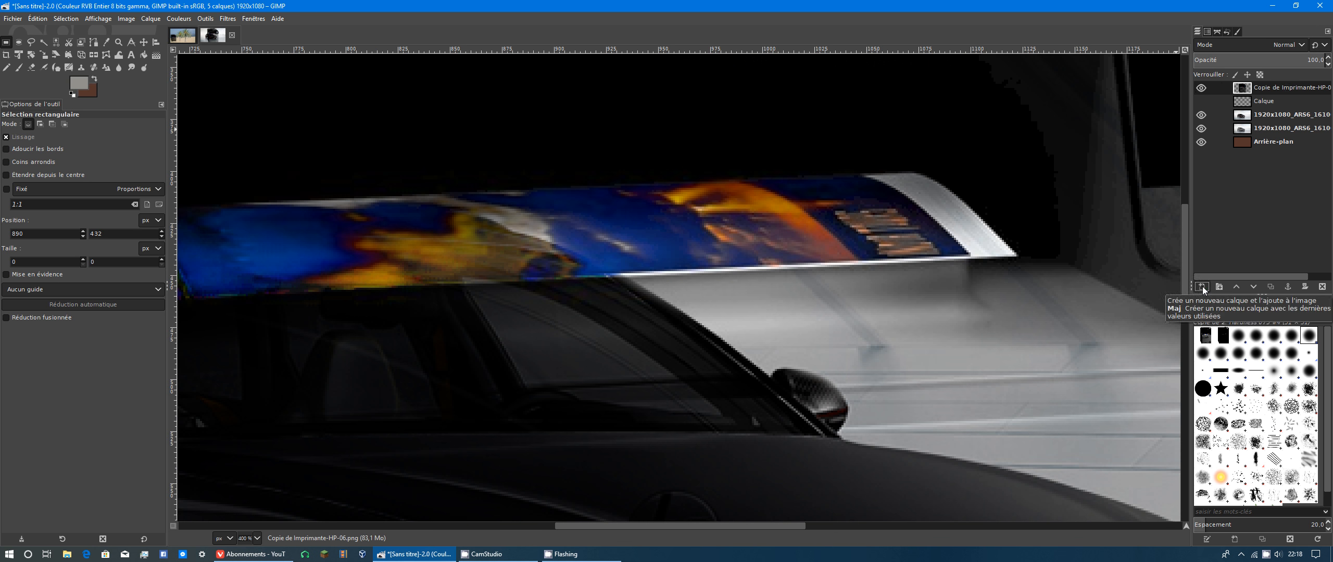
# View the car image at 100 % and move the printer layer to the right with the Move tool
pyautogui.rightClick(1284, 90)
pyautogui.click(1134, 7)
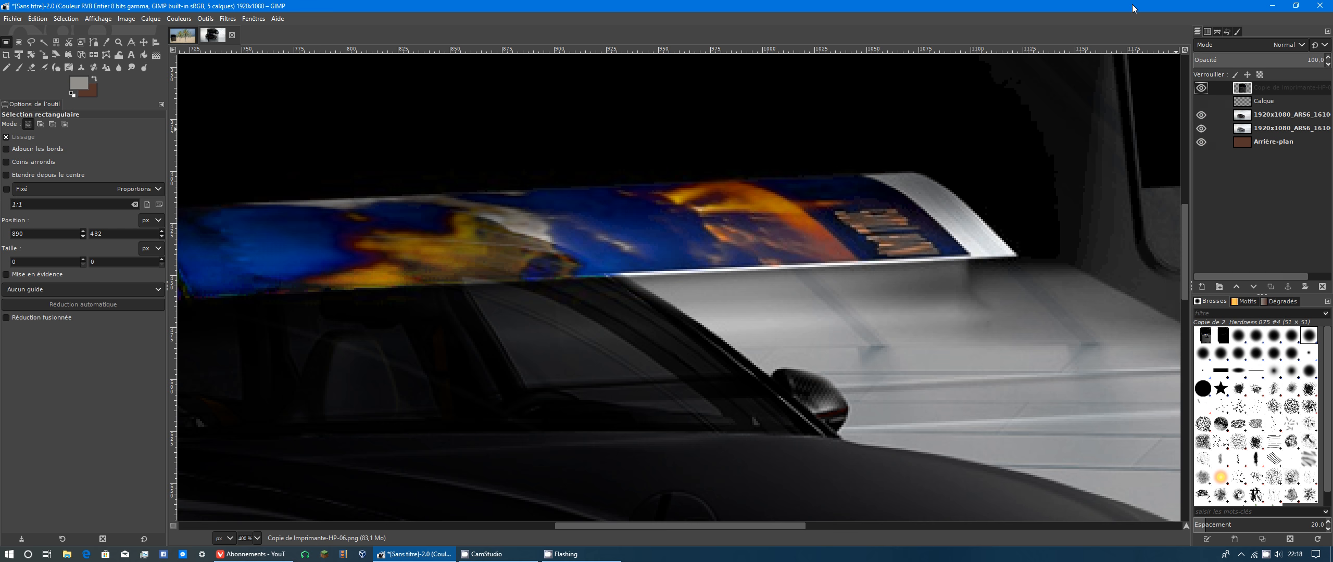
pyautogui.click(257, 538)
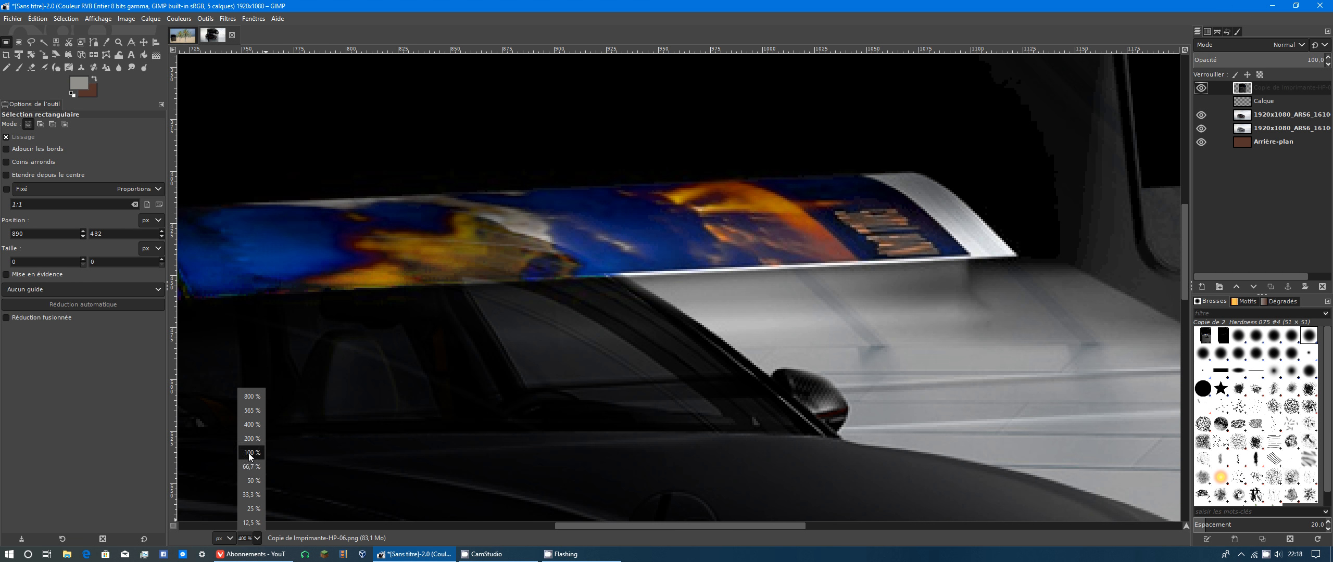
pyautogui.click(247, 465)
pyautogui.press('1')
pyautogui.scroll(3, 664, 297)
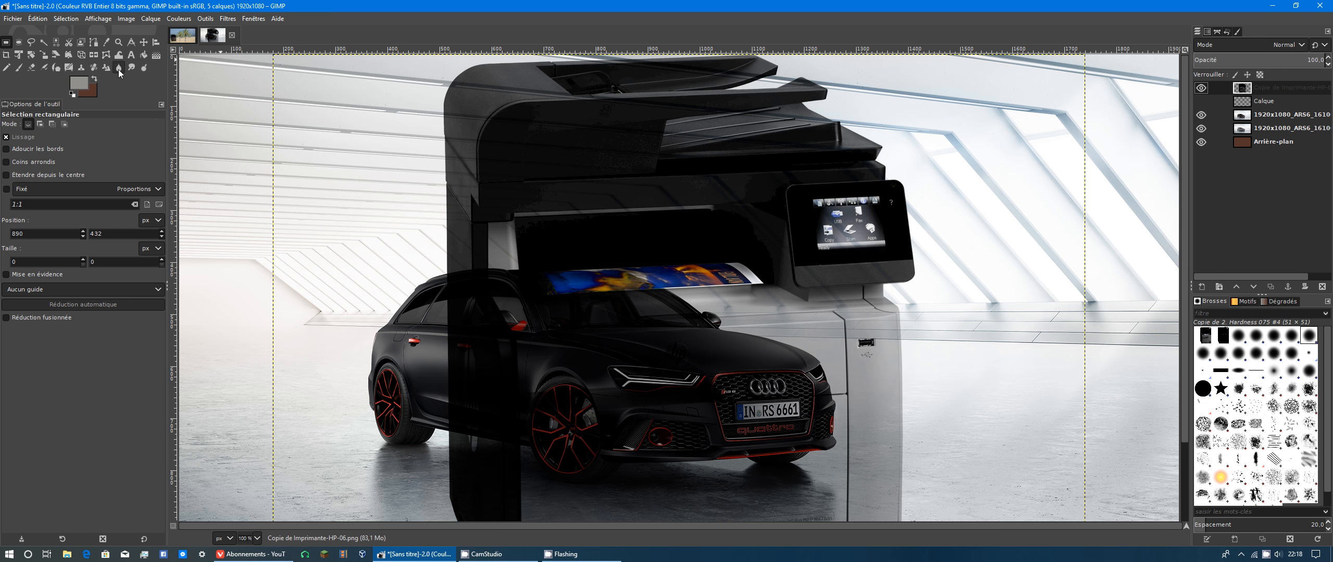
pyautogui.click(144, 42)
pyautogui.moveTo(597, 155); pyautogui.dragTo(754, 171)
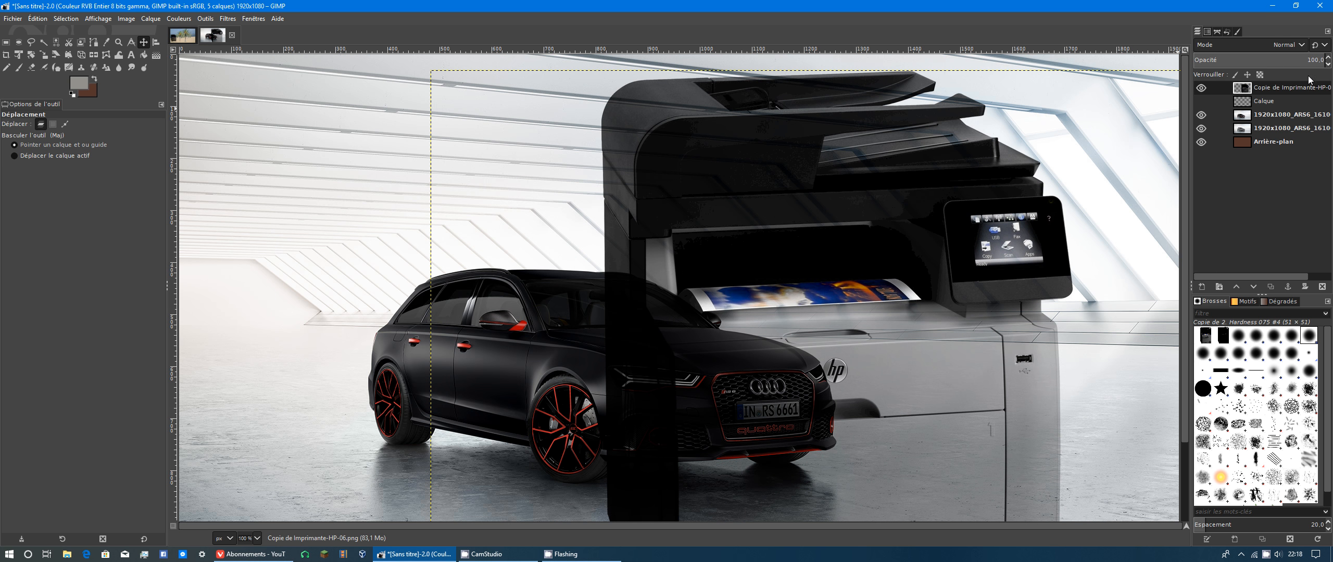
# Scale the printer layer to a width of 800 px
pyautogui.rightClick(1281, 91)
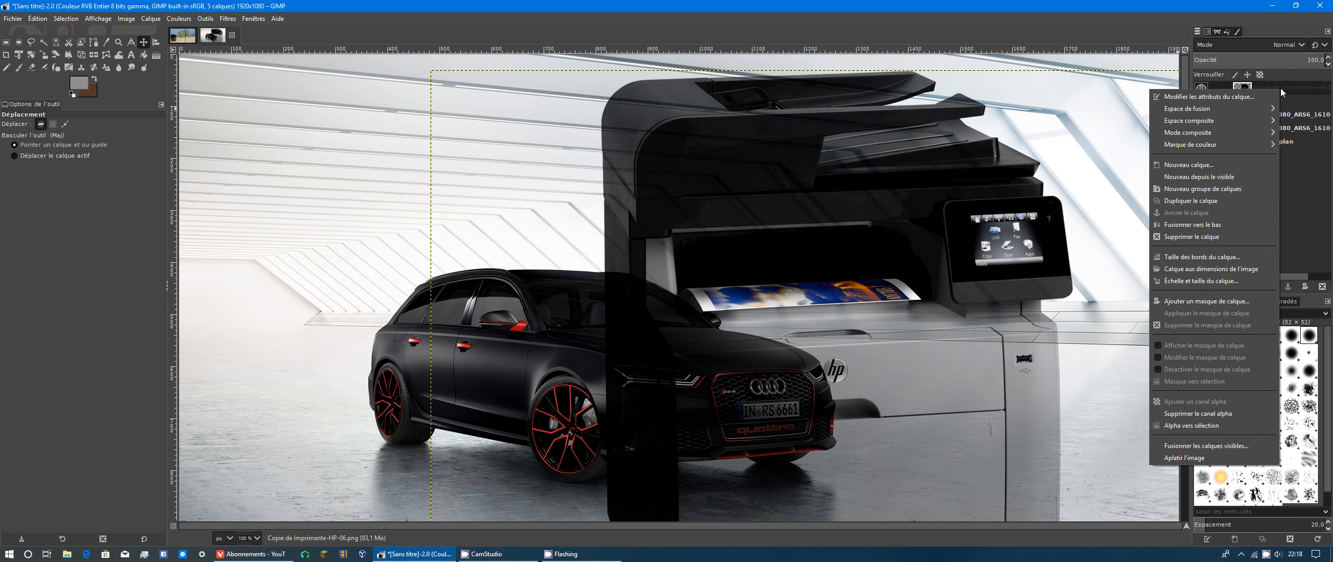
pyautogui.click(1177, 280)
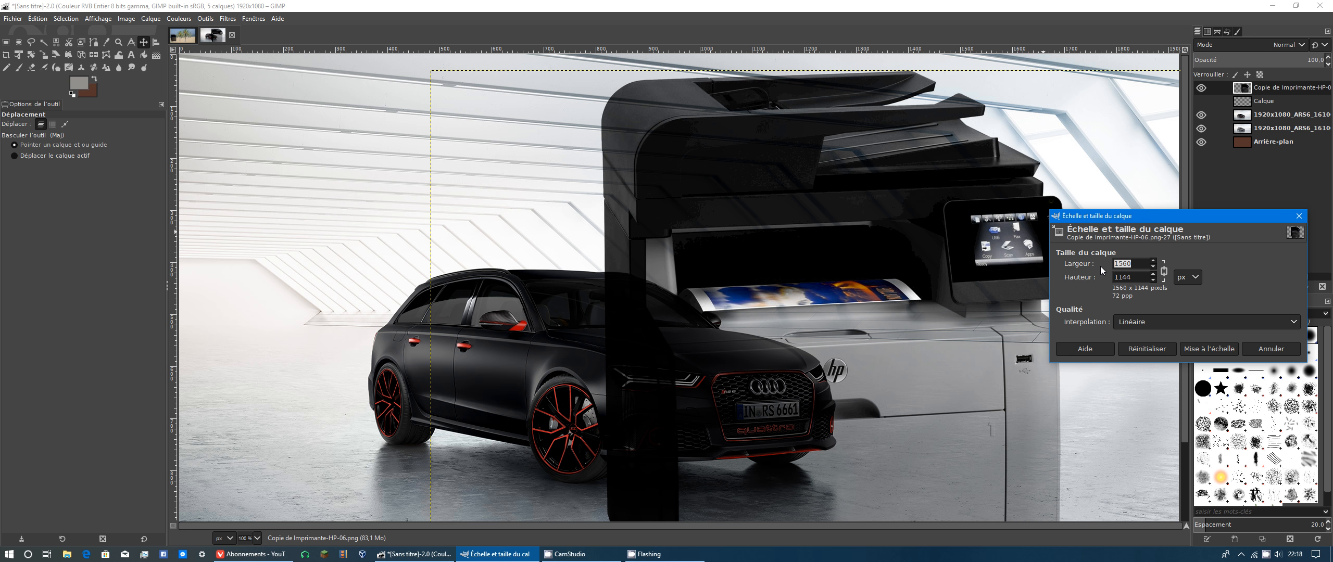
pyautogui.write('800')
pyautogui.click(1221, 349)
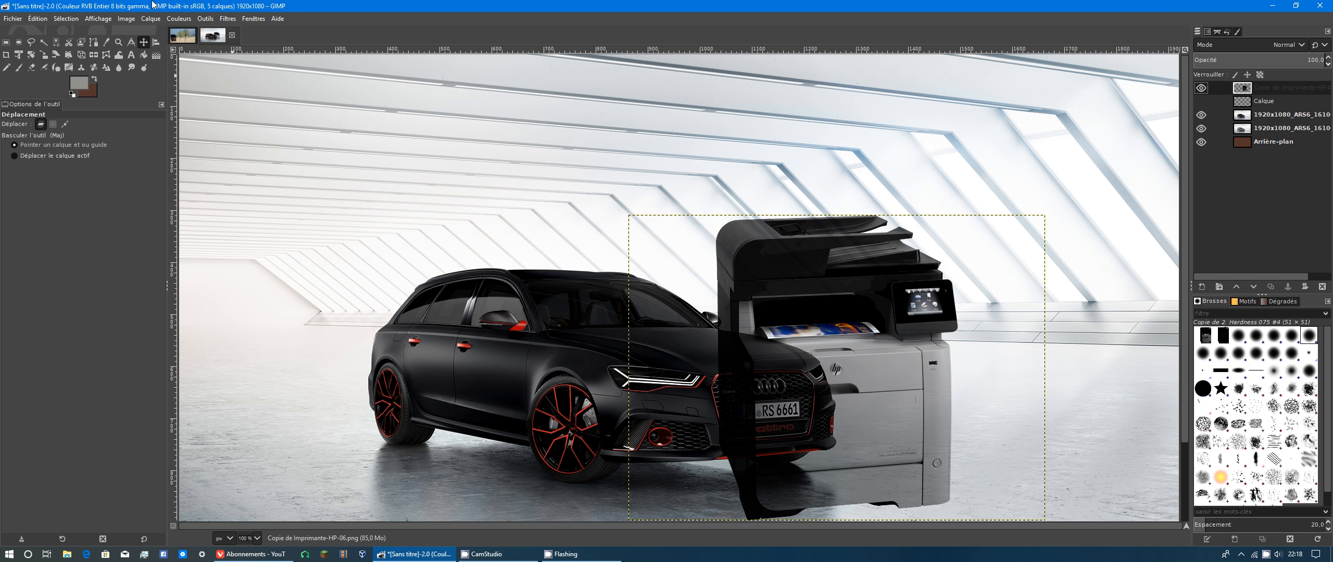
# Try the Rotate tool on the printer layer, resetting the first angle and applying 37.46°, and undo the rotation
pyautogui.click(43, 55)
pyautogui.click(31, 55)
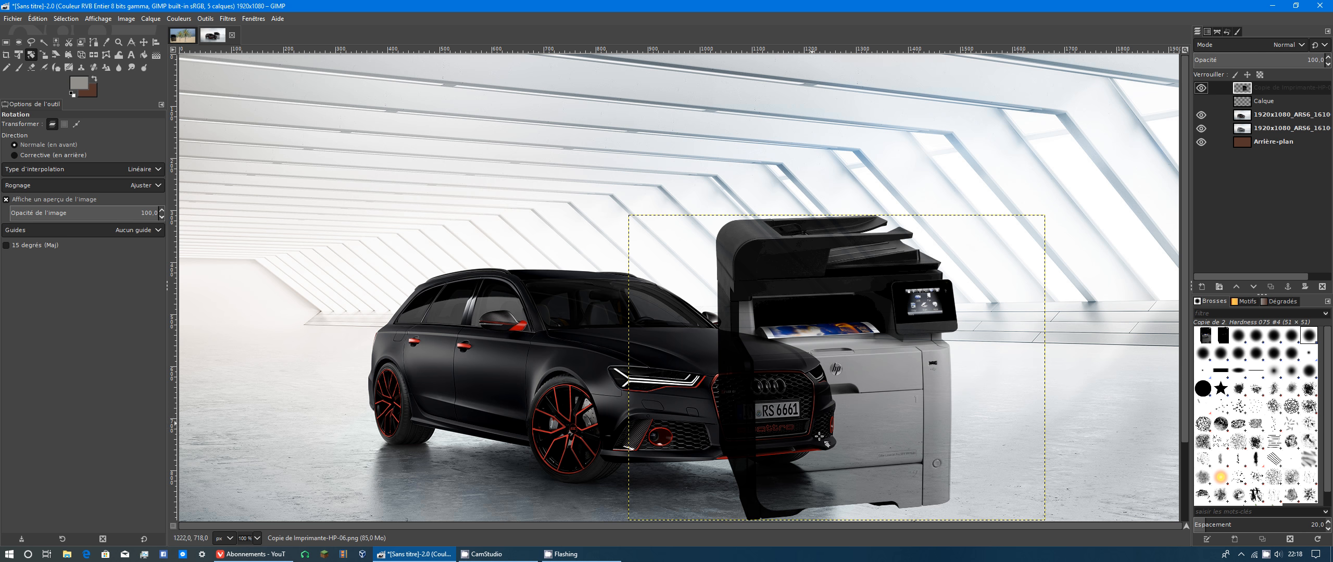
pyautogui.moveTo(923, 485); pyautogui.dragTo(928, 210)
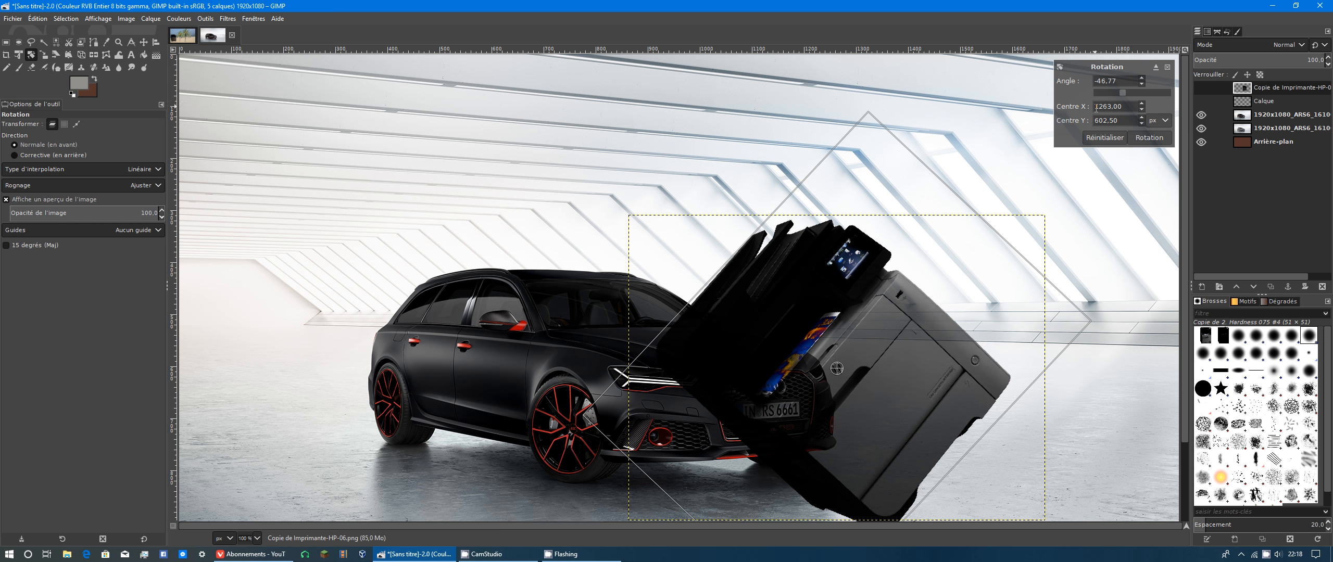
pyautogui.click(1104, 137)
pyautogui.moveTo(803, 236); pyautogui.dragTo(891, 243)
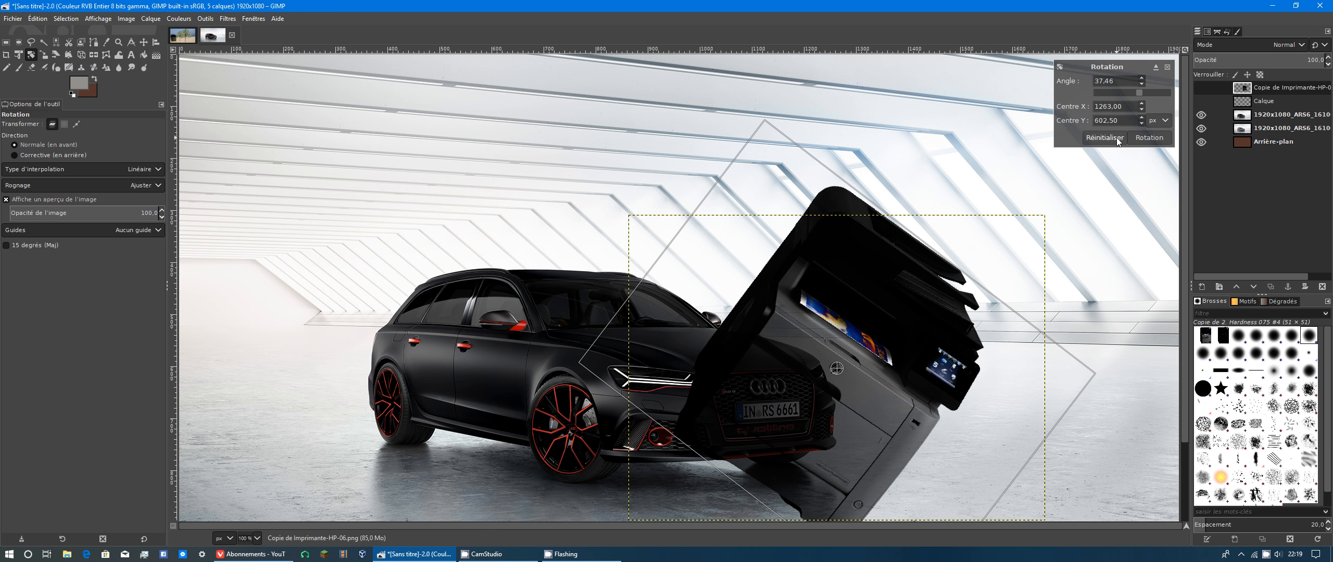
pyautogui.click(1154, 138)
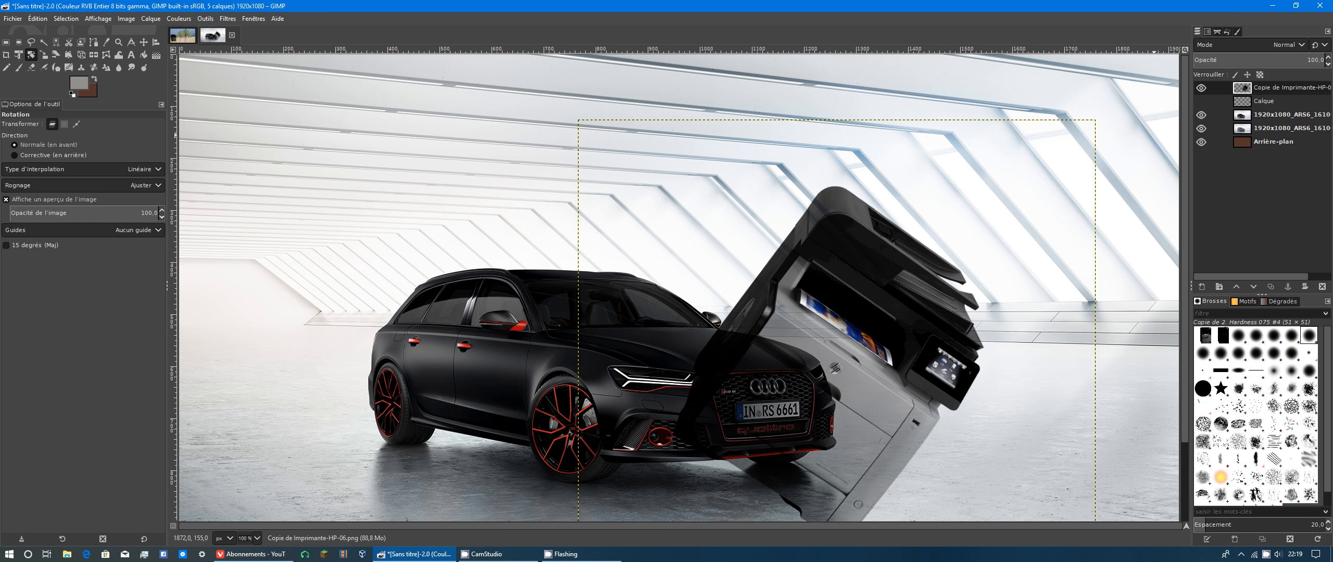
pyautogui.hotkey('ctrl', 'z')
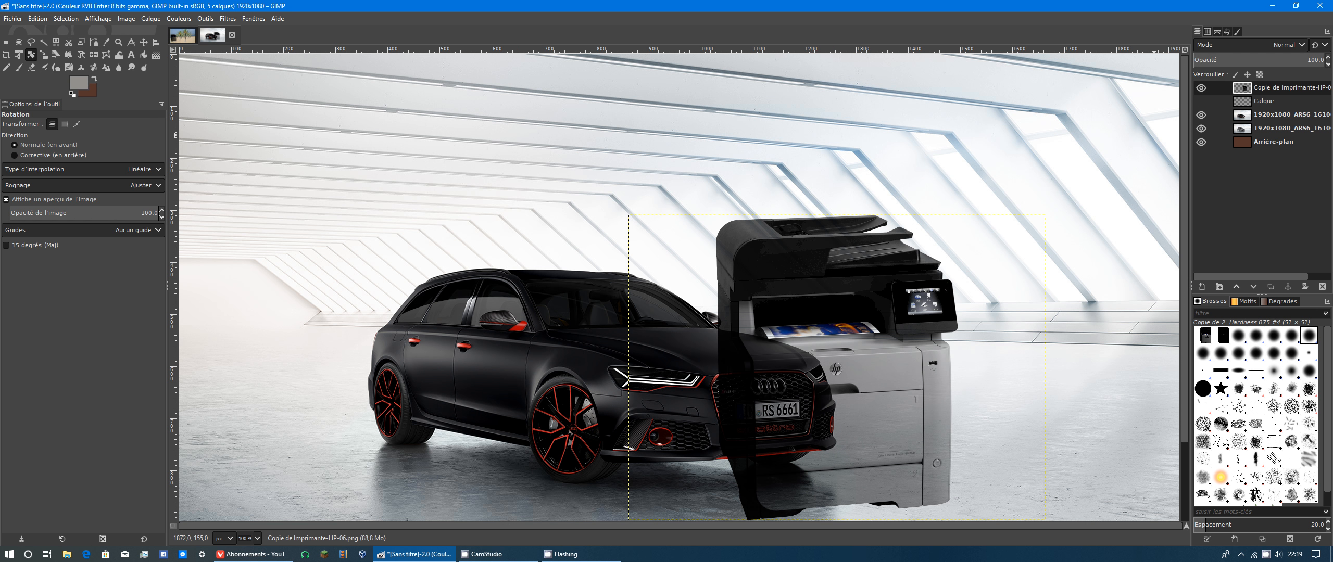
# Move the printer layer up and to the right, clear of most of the car, and remove its alpha channel
pyautogui.click(1201, 89)
pyautogui.click(1201, 88)
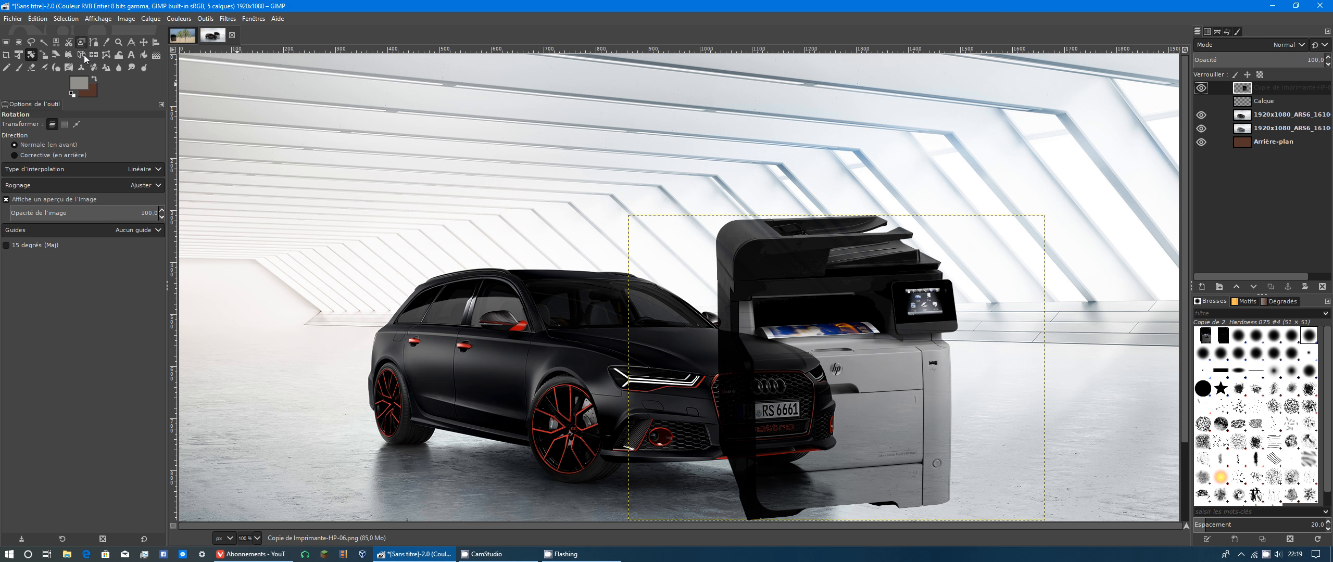
pyautogui.click(144, 41)
pyautogui.moveTo(854, 519); pyautogui.dragTo(947, 378)
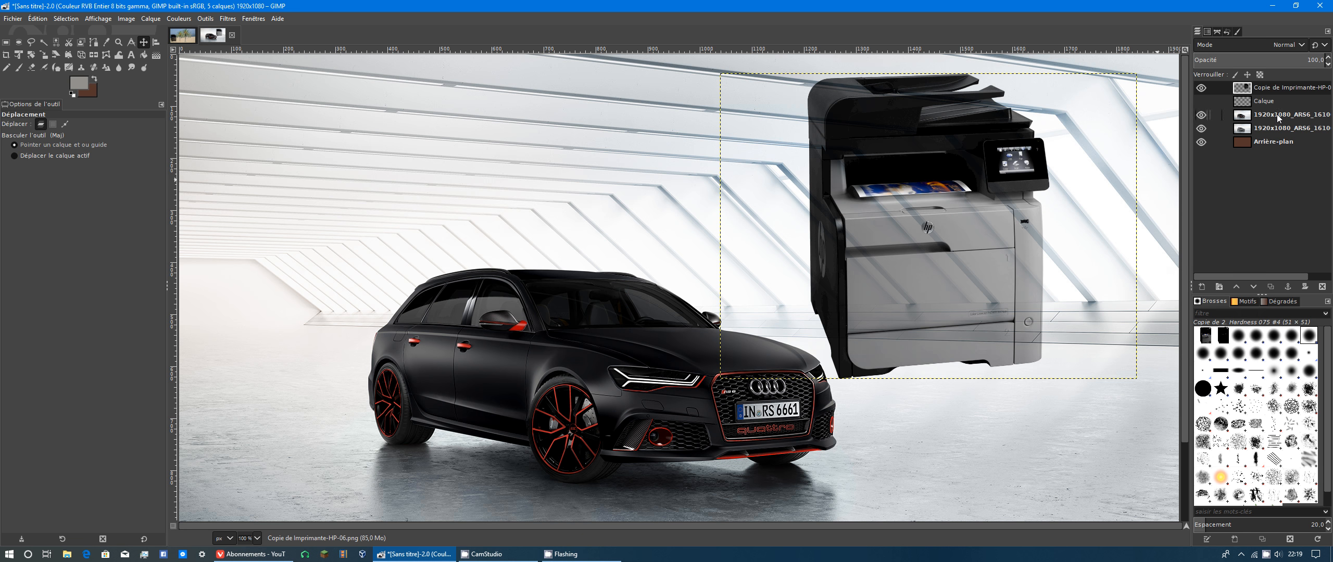
pyautogui.rightClick(1271, 90)
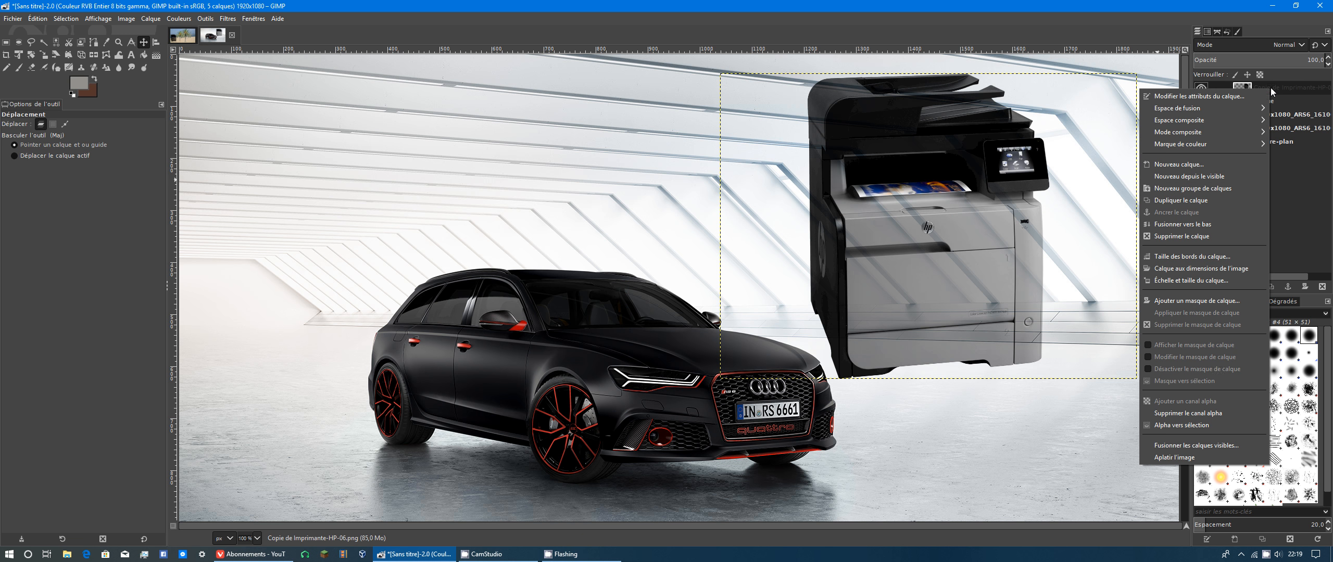
pyautogui.click(1189, 413)
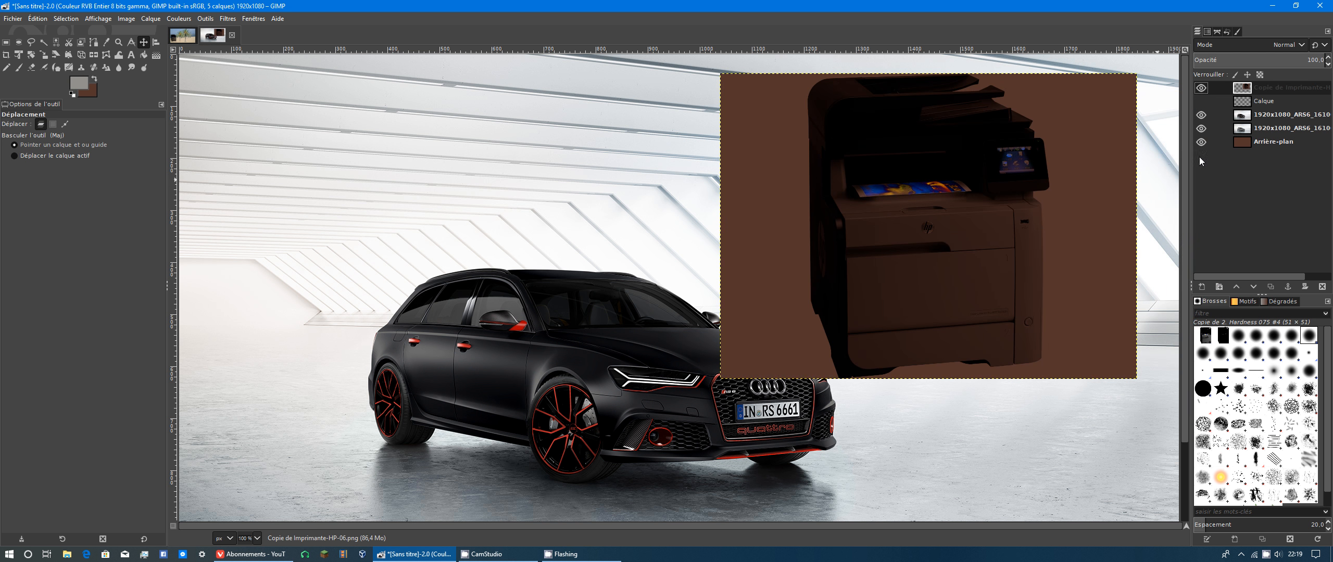
# Duplicate the printer layer and merge the copy down onto the original
pyautogui.click(1271, 287)
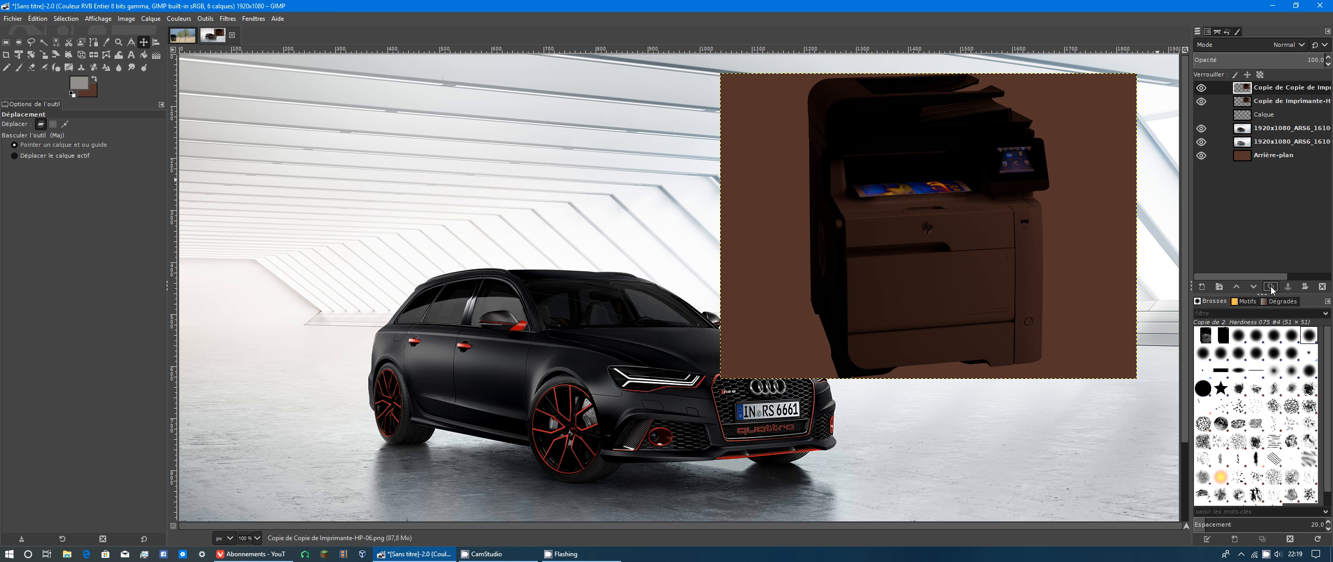
pyautogui.rightClick(1256, 89)
pyautogui.click(1173, 224)
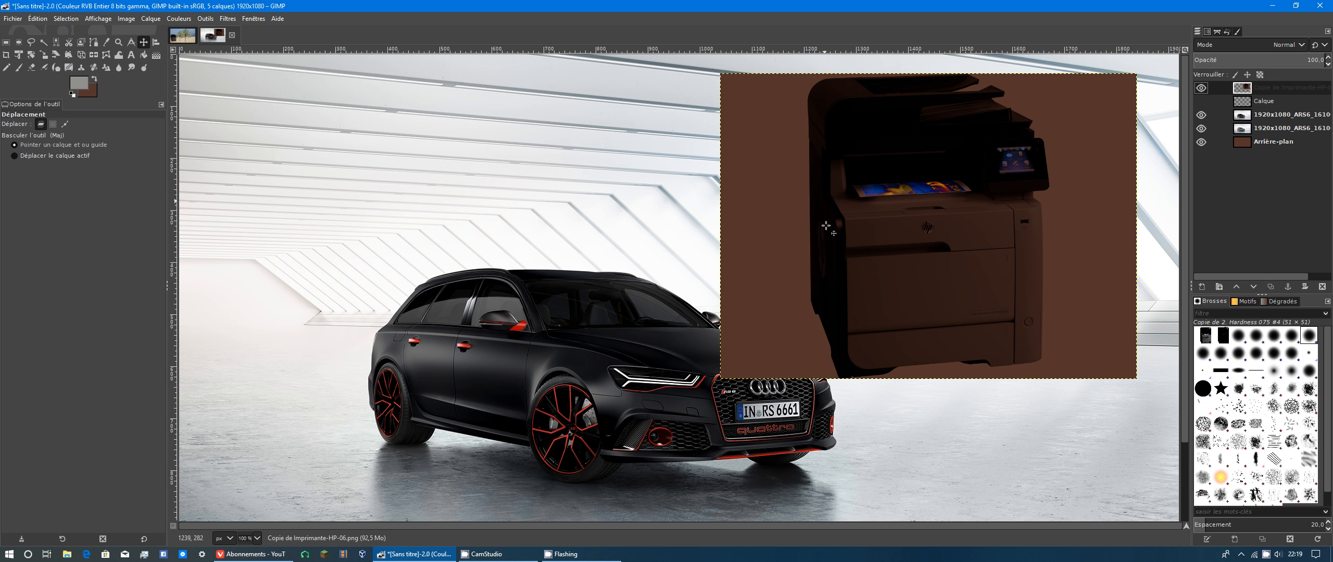
# Resize the printer layer's boundary to 546 px wide with an X offset of -105 px, trimming both sides
pyautogui.rightClick(1321, 94)
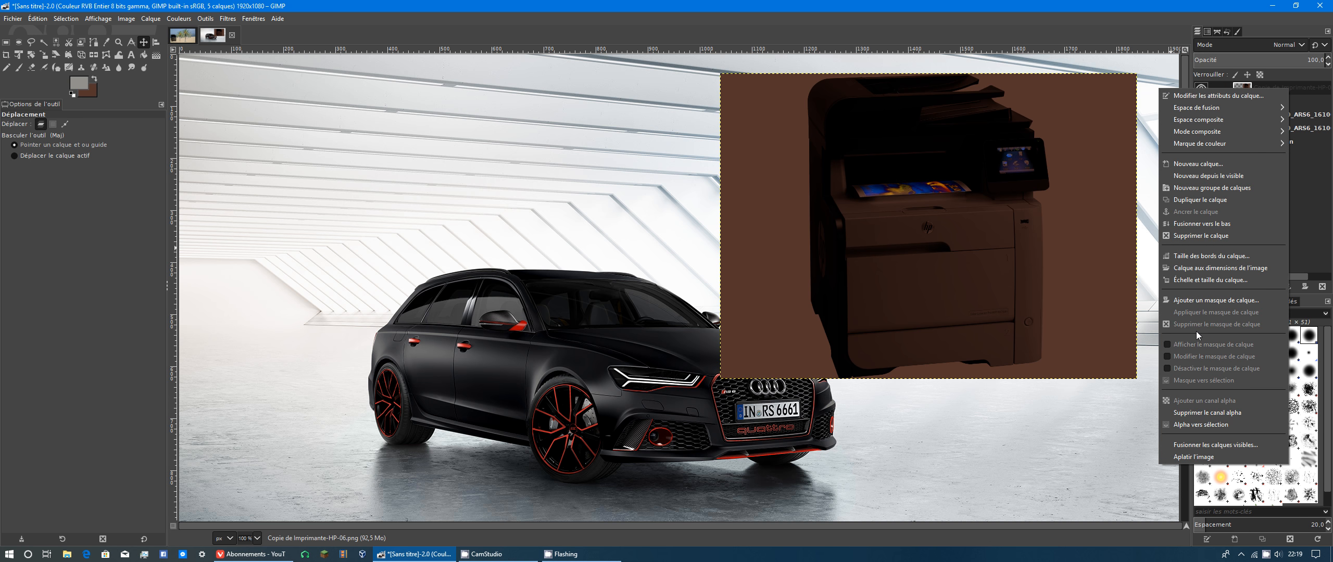
pyautogui.click(1208, 256)
pyautogui.moveTo(1120, 132); pyautogui.dragTo(198, 219)
pyautogui.moveTo(294, 219); pyautogui.dragTo(482, 124)
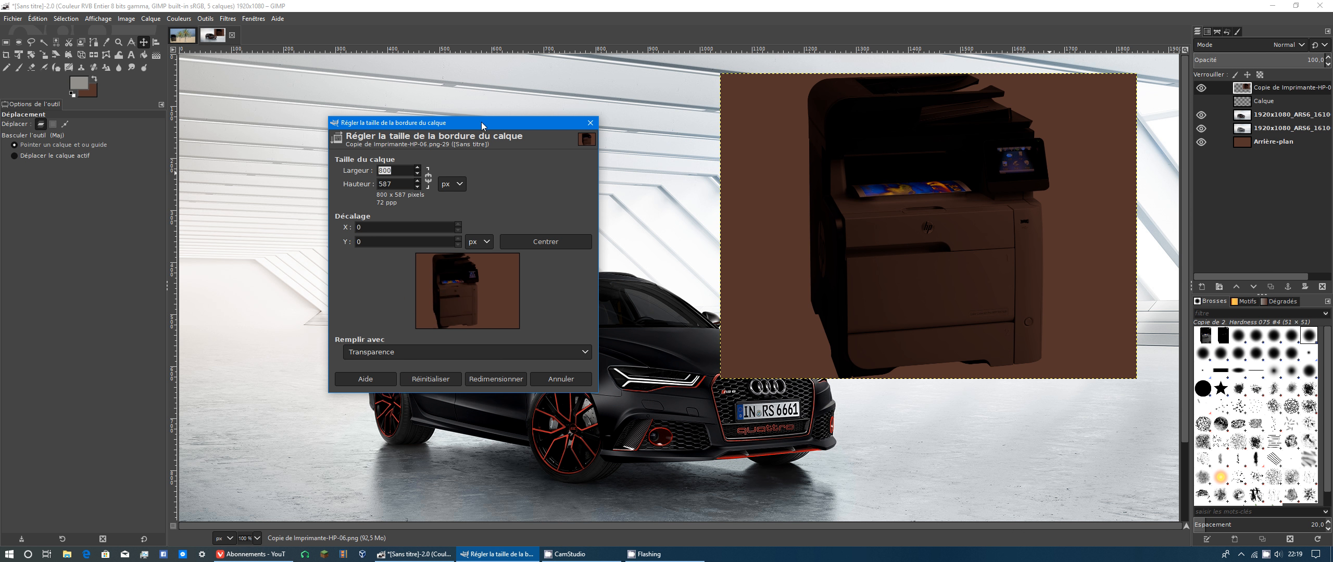
pyautogui.write('546')
pyautogui.moveTo(469, 298); pyautogui.dragTo(458, 298)
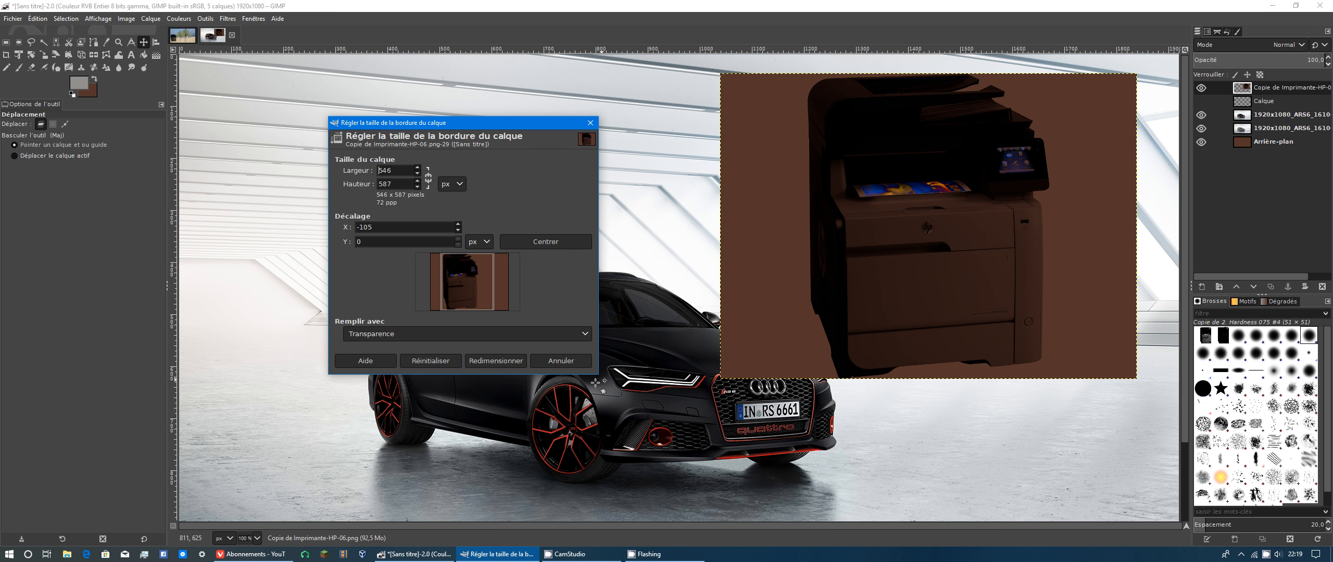
pyautogui.click(496, 361)
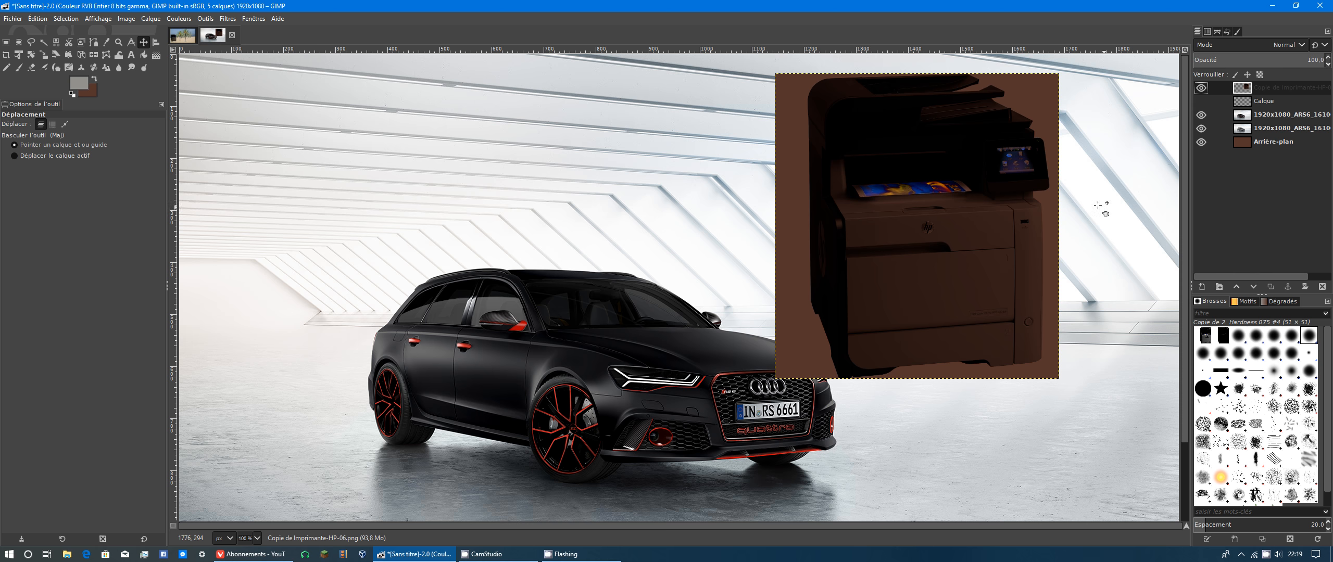
# Try reducing the printer layer's boundary to 469 px wide with an X offset of -77 px
pyautogui.rightClick(1249, 88)
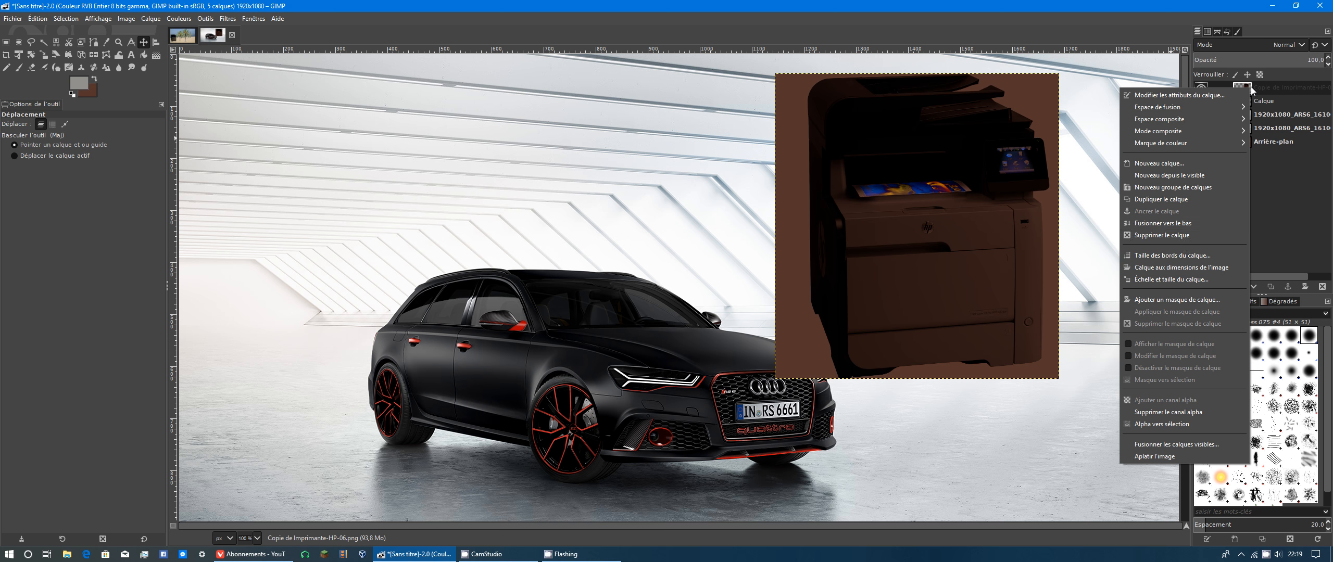
pyautogui.click(1171, 255)
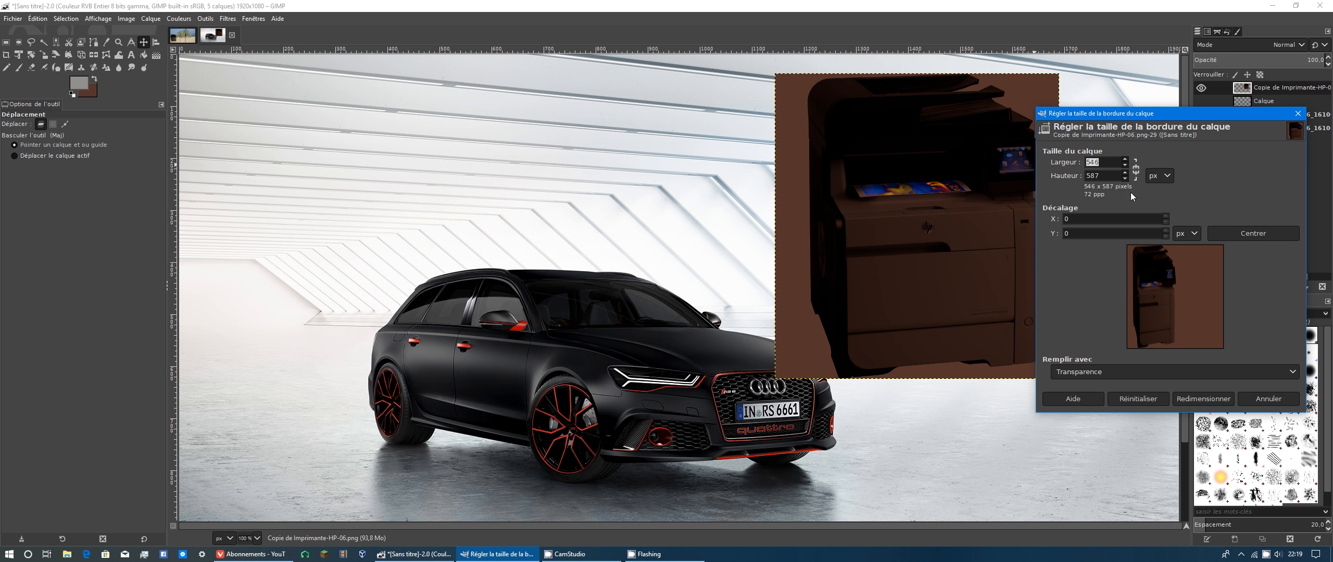
pyautogui.click(1123, 166)
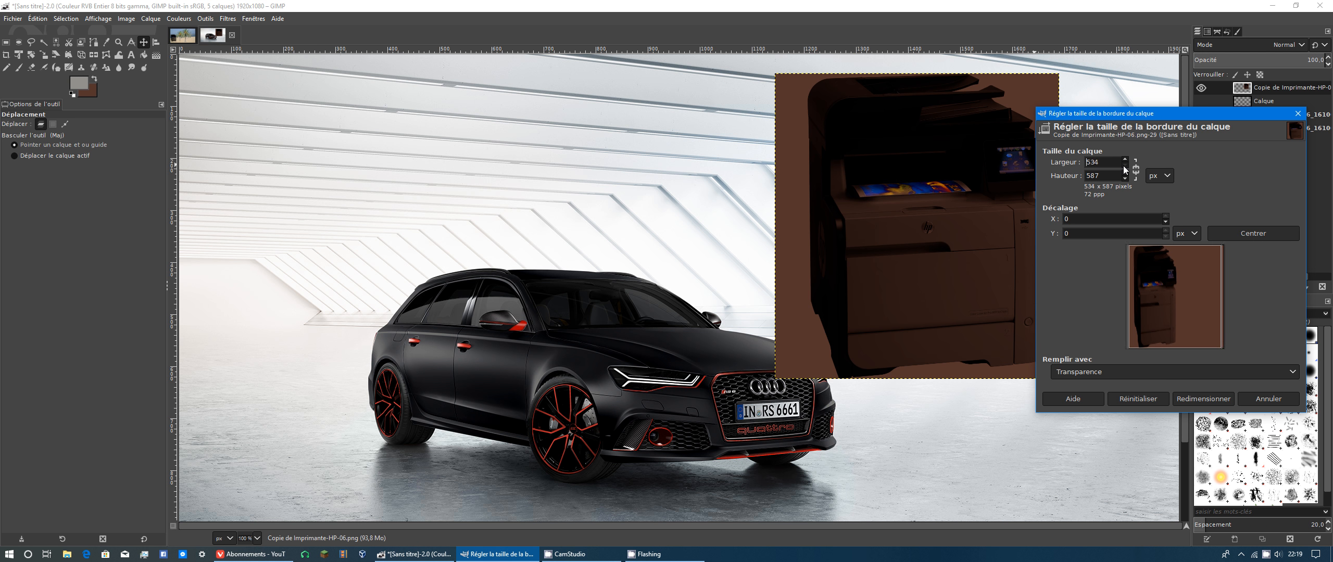
pyautogui.moveTo(1169, 302); pyautogui.dragTo(1149, 306)
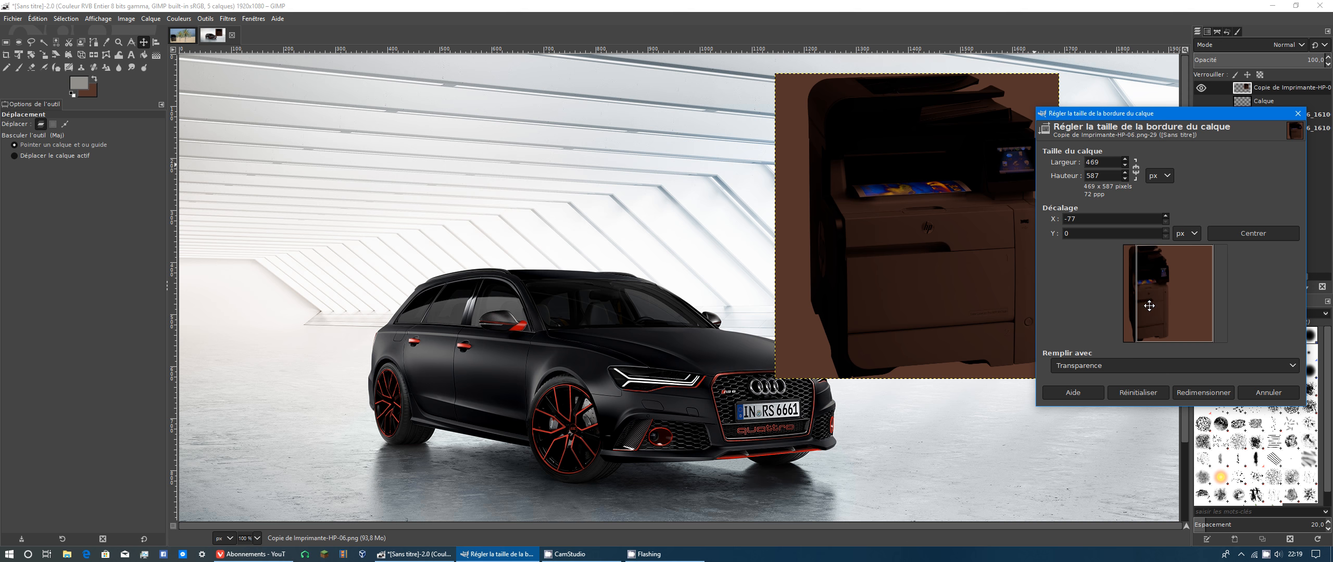
pyautogui.click(1203, 393)
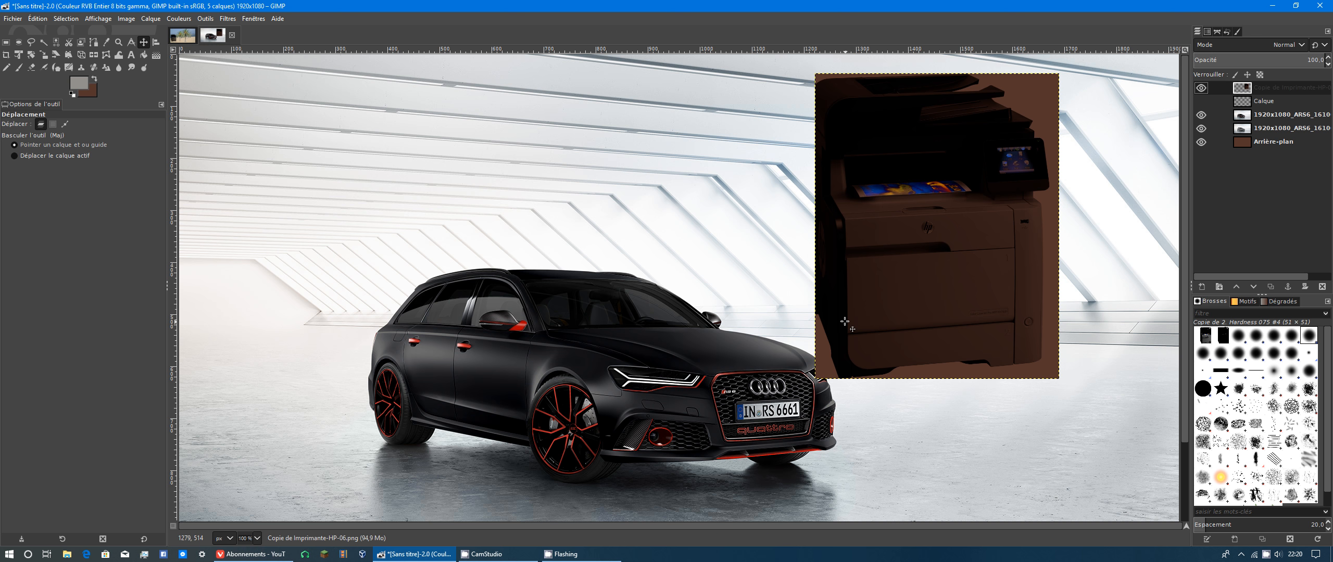
# Try trimming the printer's right side by reducing the width of its layer boundary
pyautogui.rightClick(1287, 84)
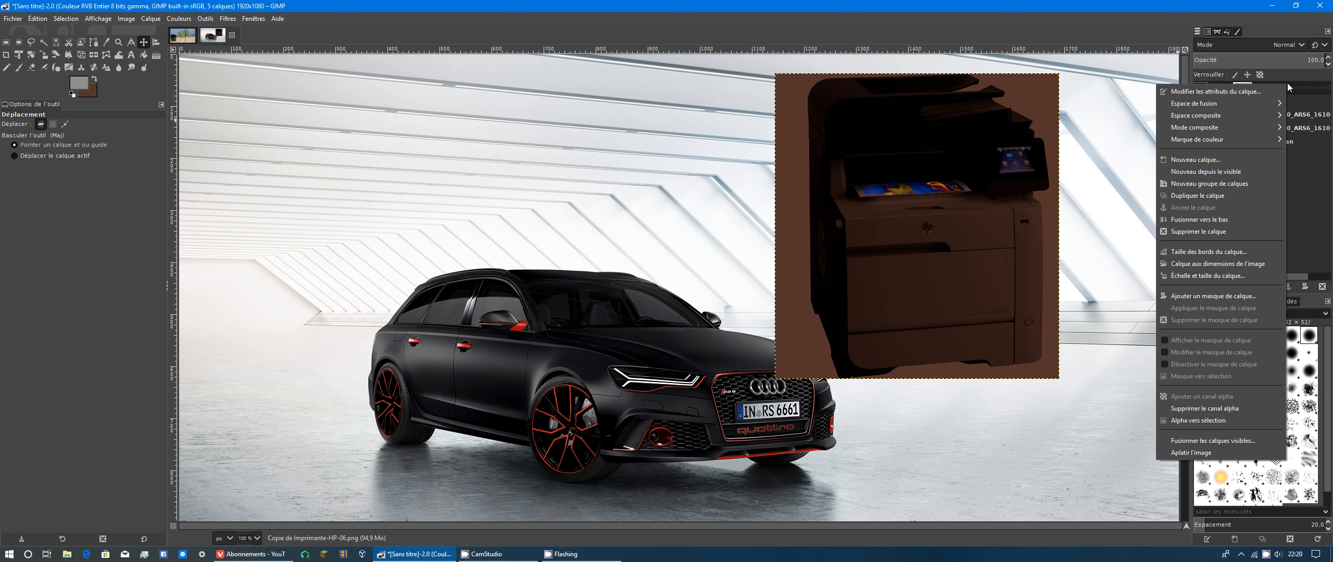
pyautogui.click(1186, 252)
pyautogui.click(1140, 168)
pyautogui.click(1241, 397)
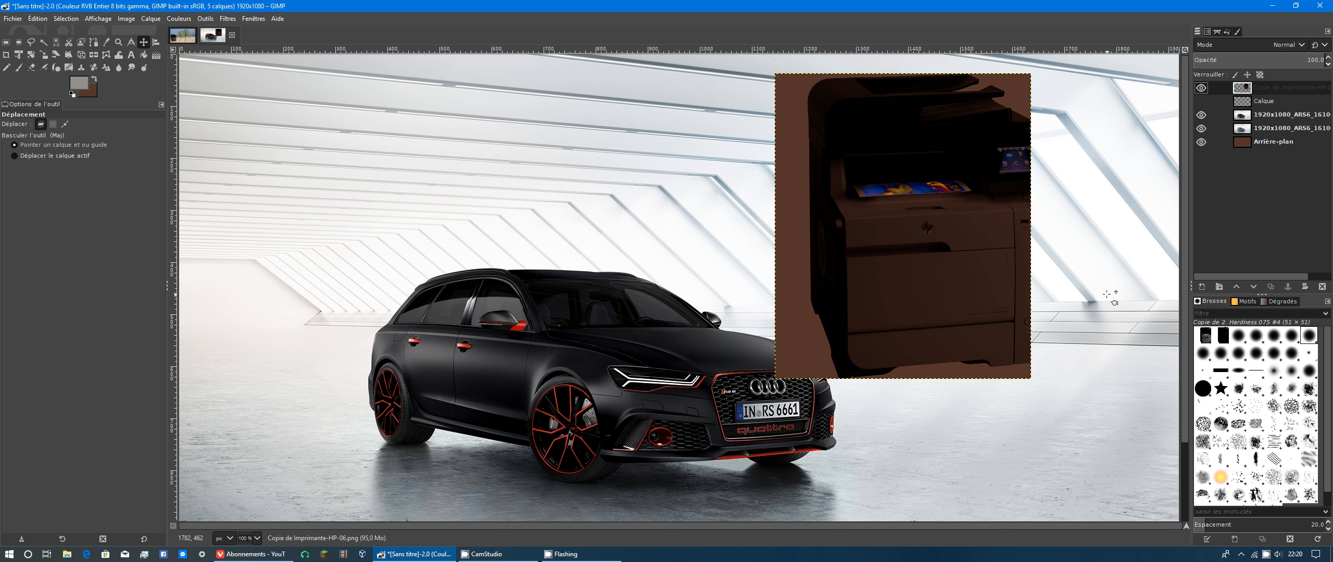
# Enlarge the printer layer's boundary to 1000 × 1000 px and centre the existing content within it
pyautogui.rightClick(1270, 87)
pyautogui.click(1199, 262)
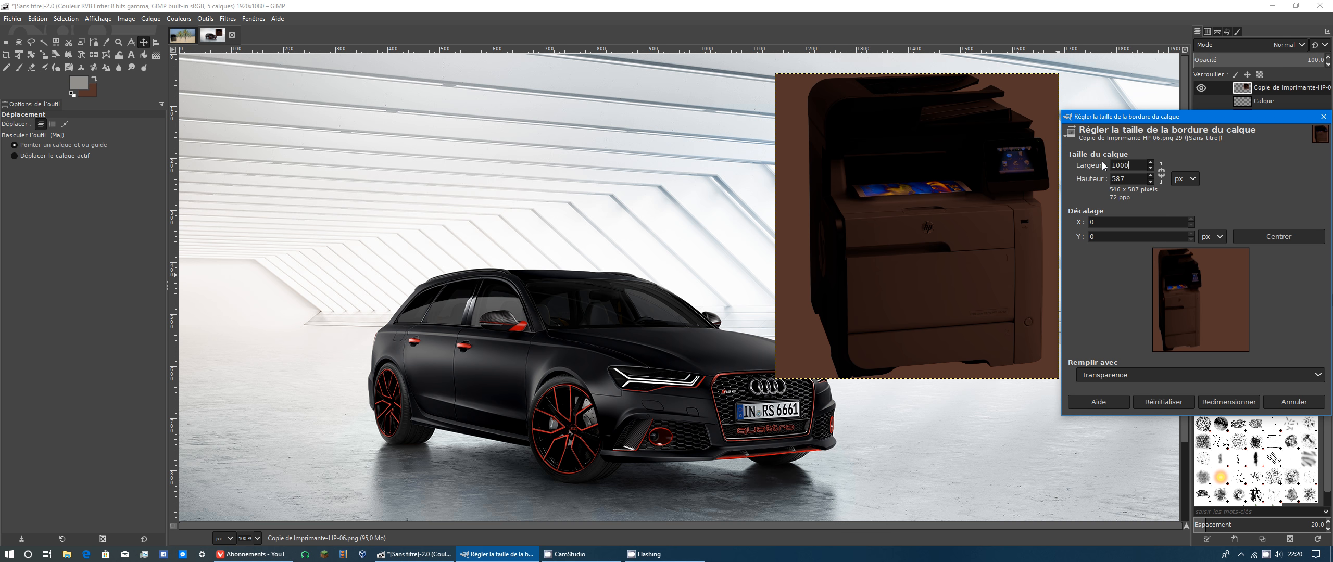
pyautogui.write('1000')
pyautogui.press('Tab')
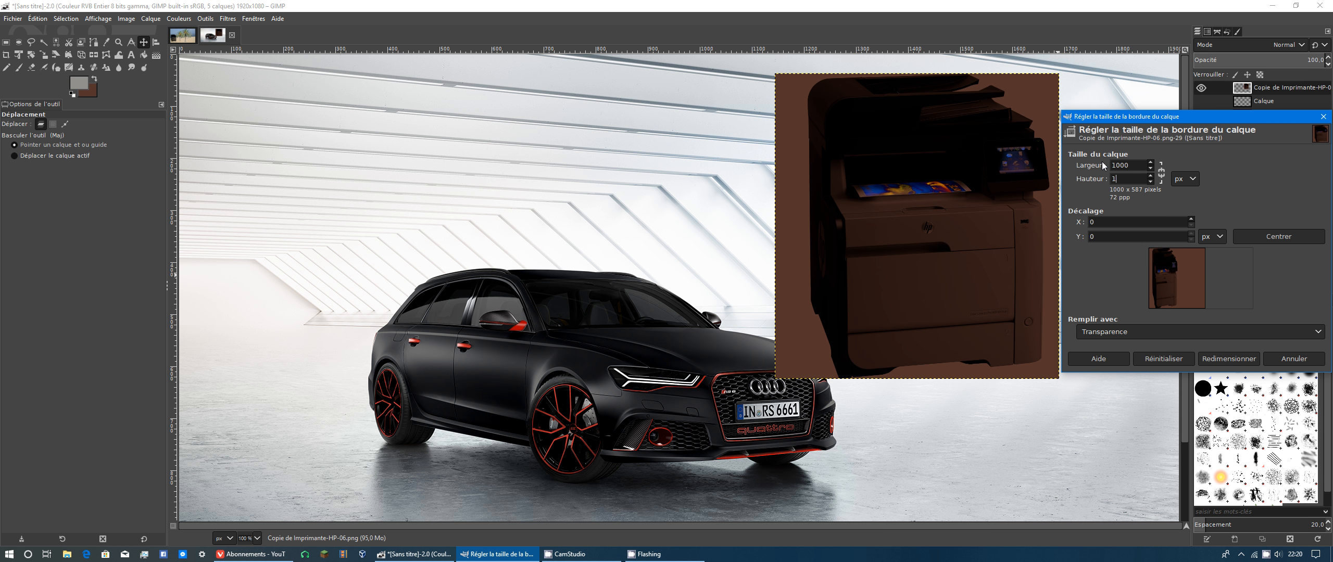
pyautogui.write('1000')
pyautogui.click(1279, 236)
pyautogui.click(1247, 398)
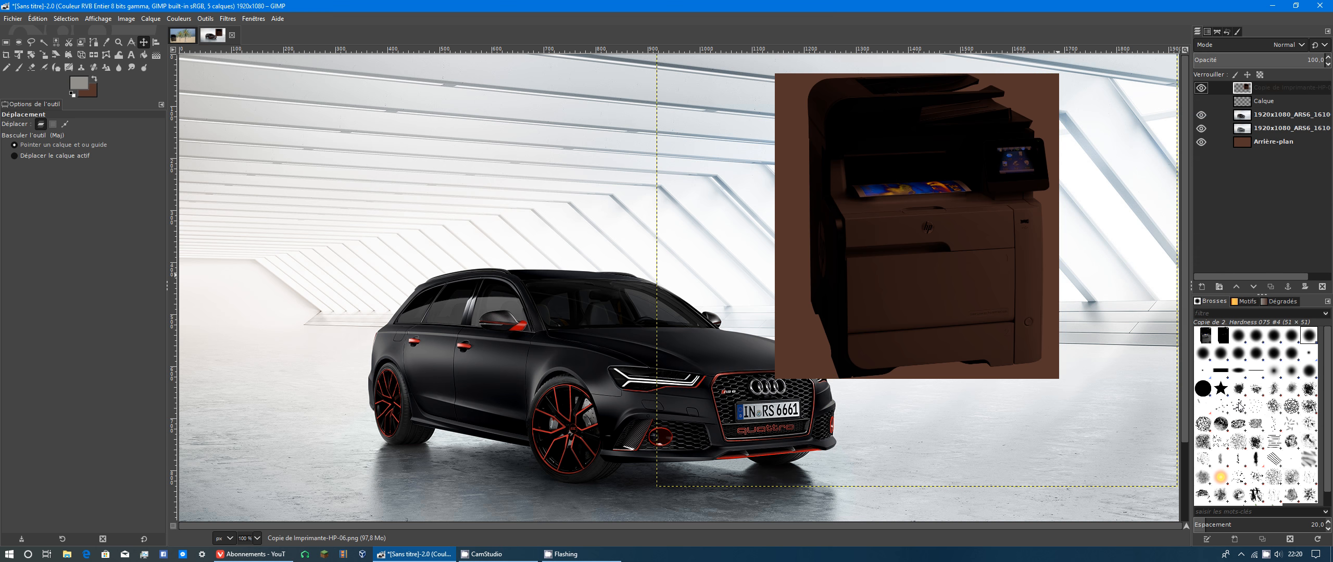
# Move the printer layer left and slightly down over the car, and check its boundary size settings without changing them
pyautogui.moveTo(957, 255); pyautogui.dragTo(751, 292)
pyautogui.rightClick(1274, 88)
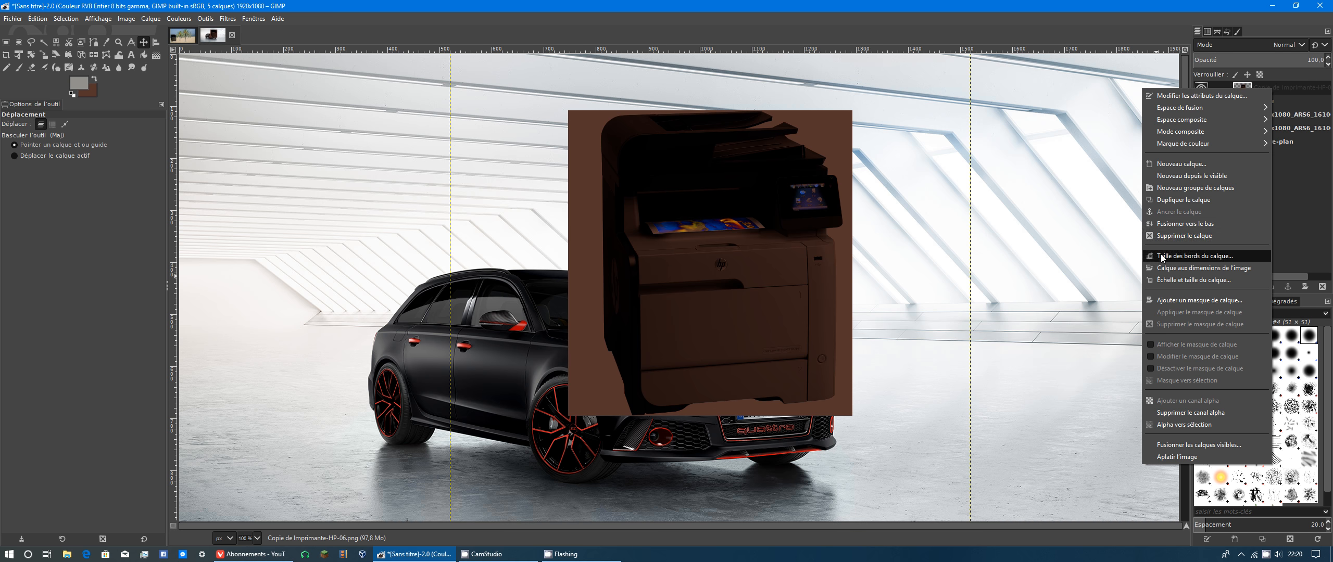
pyautogui.click(1192, 257)
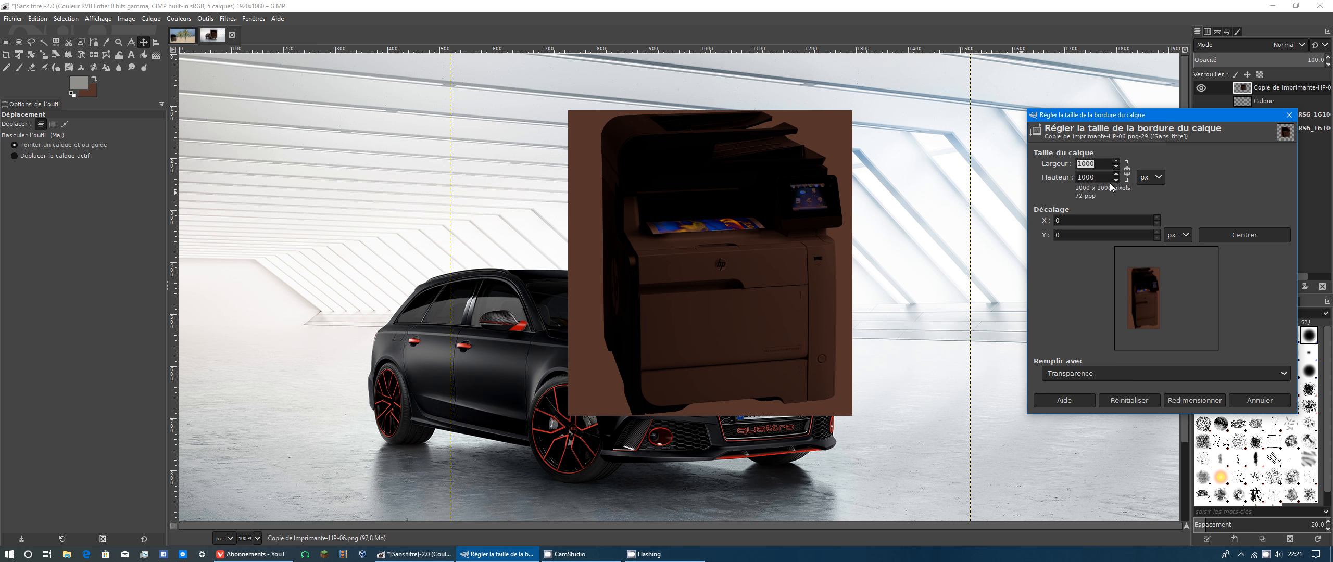
pyautogui.click(1263, 405)
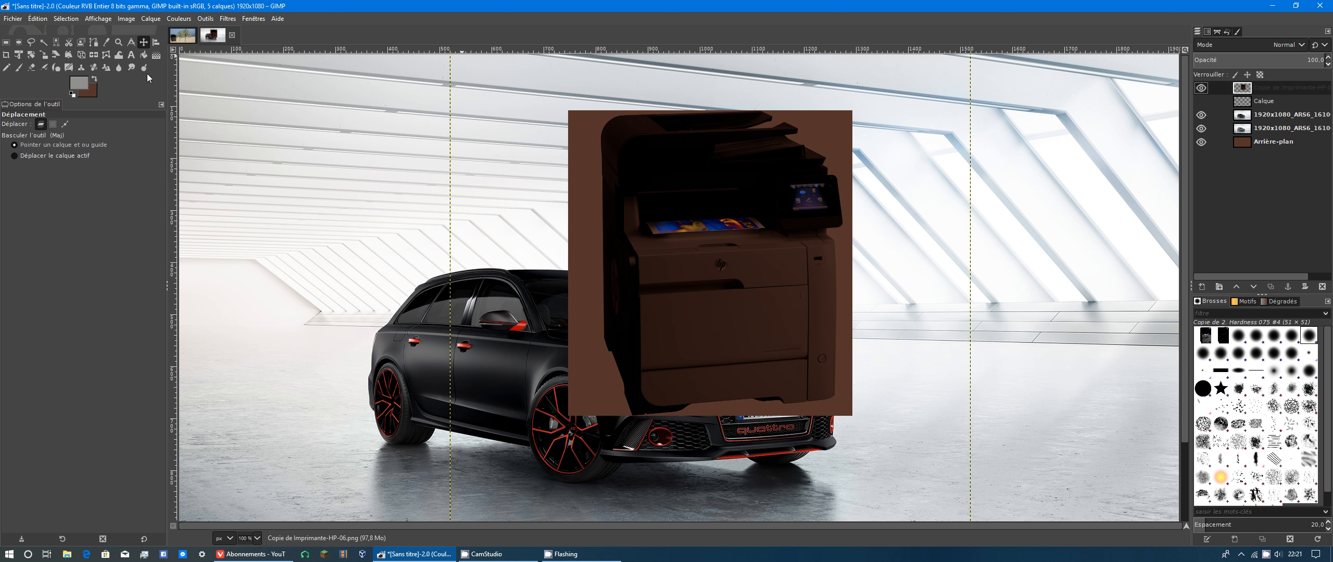
# Review the tool options page of the preferences and accept the dialog unchanged
pyautogui.click(97, 19)
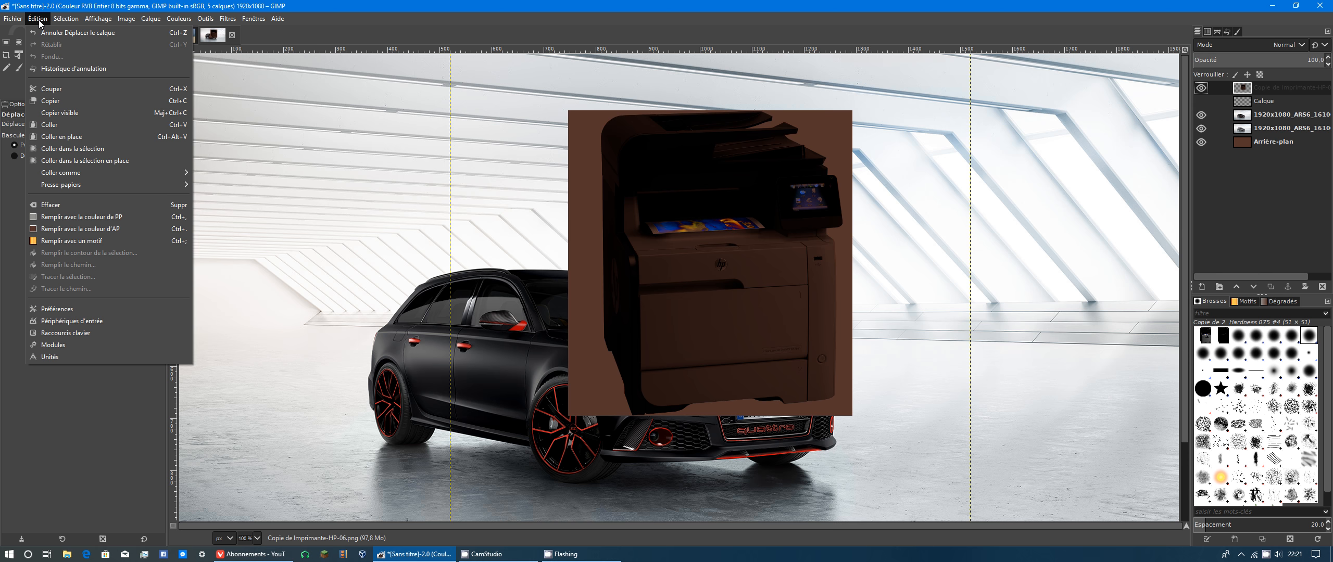
pyautogui.click(74, 307)
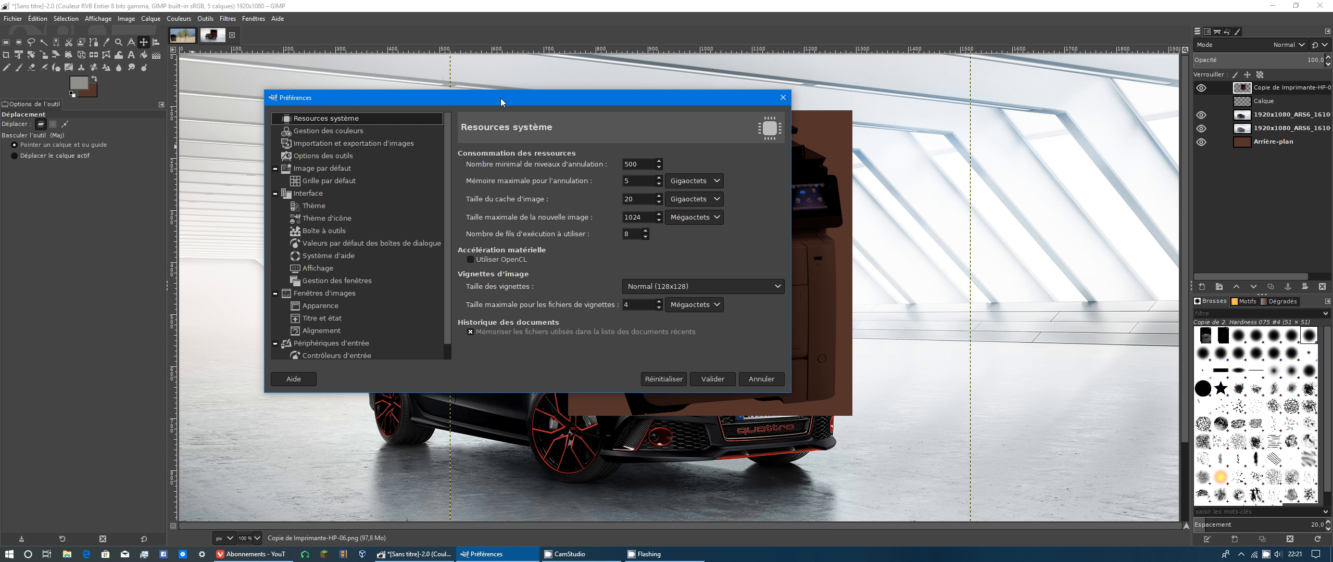
pyautogui.moveTo(500, 105); pyautogui.dragTo(619, 107)
pyautogui.click(458, 163)
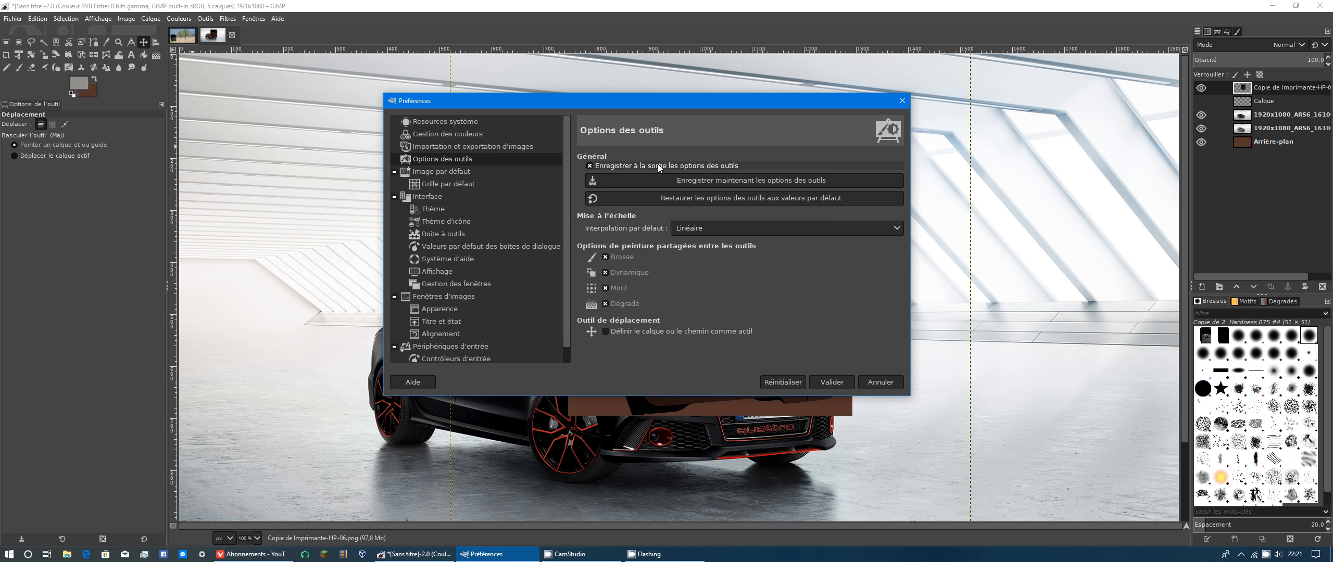
pyautogui.click(831, 382)
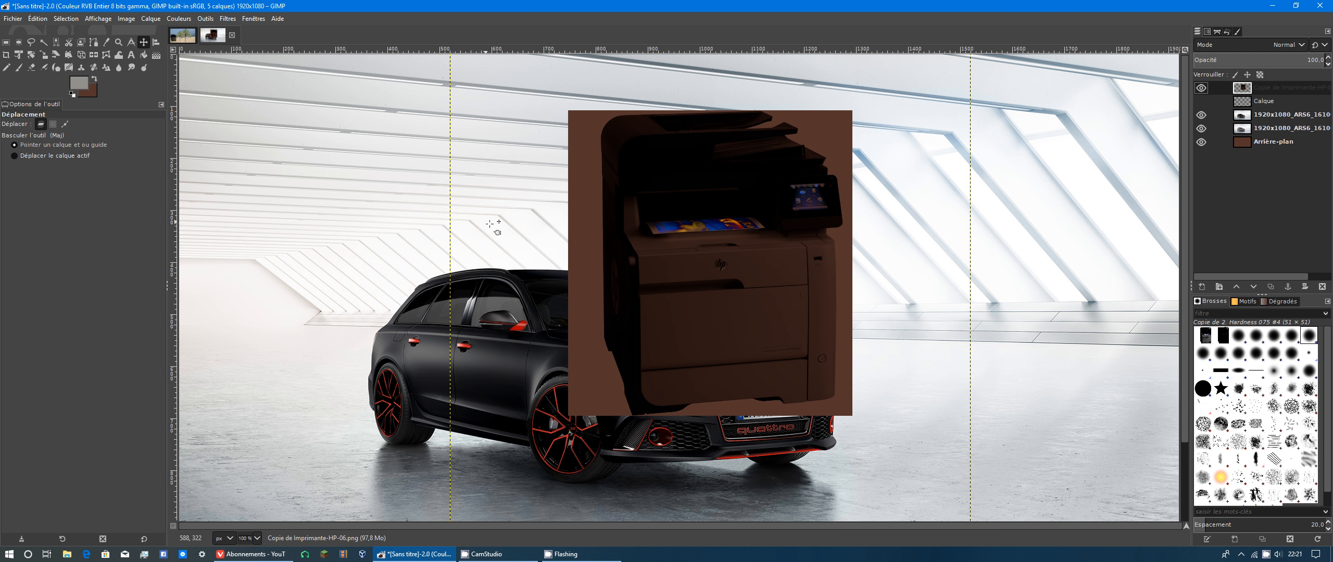
# Set up the Paintbrush with the "Copie de 2. Hardness 075 #2" brush at a size of 48
pyautogui.click(19, 68)
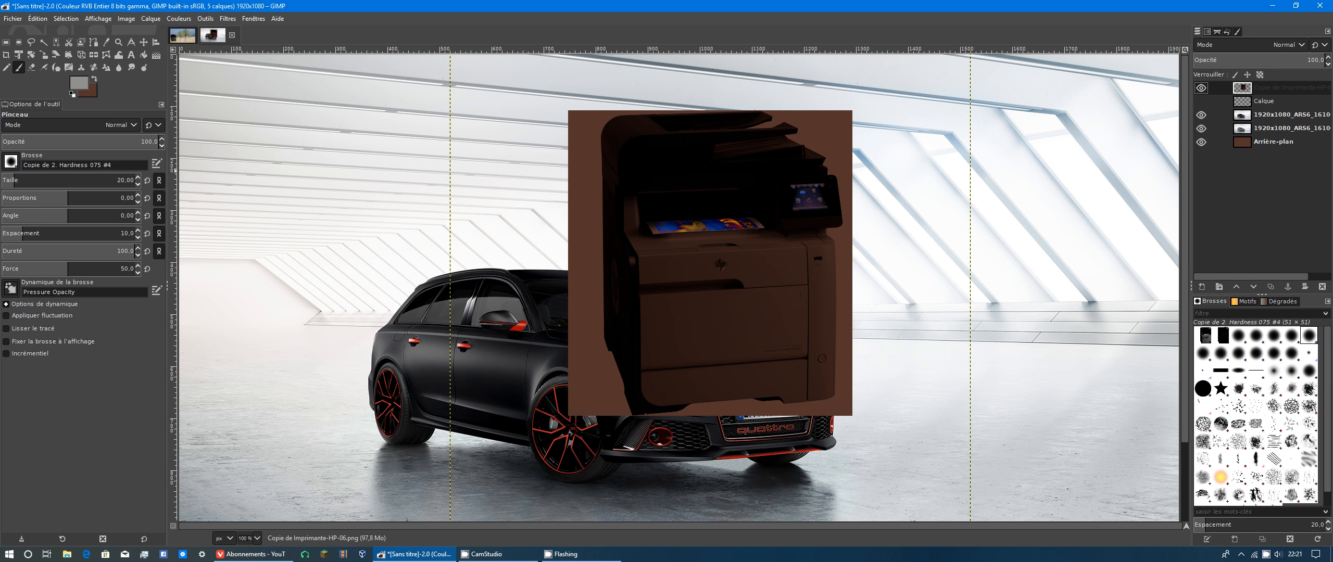
pyautogui.moveTo(121, 180); pyautogui.dragTo(116, 180)
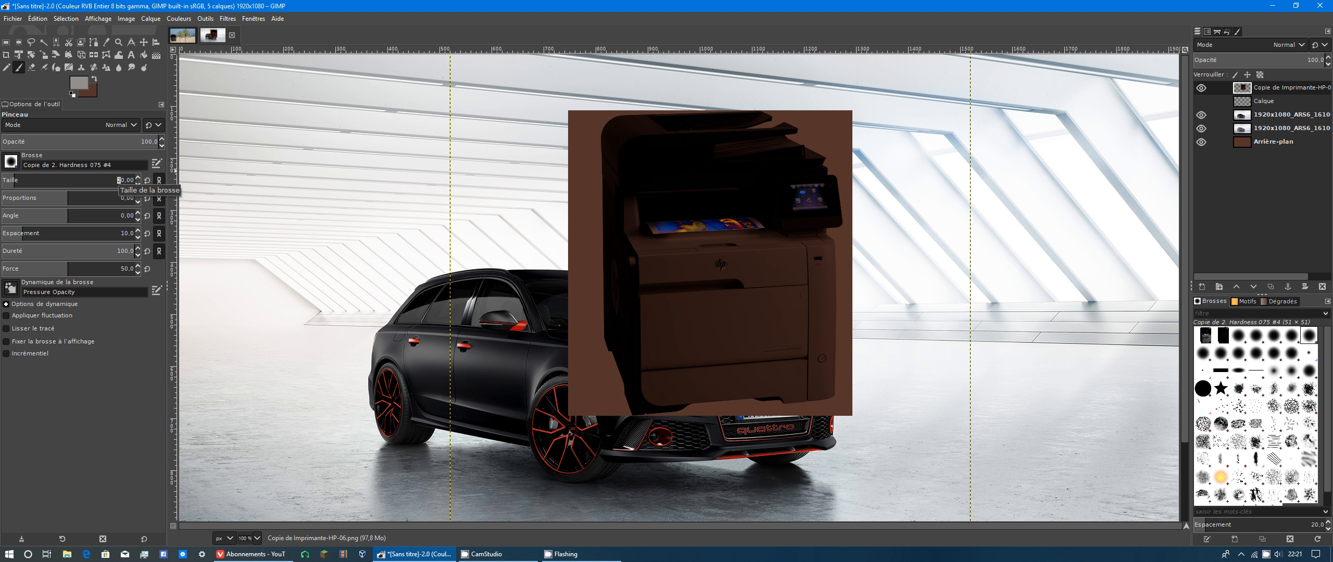
pyautogui.write('5')
pyautogui.press('Return')
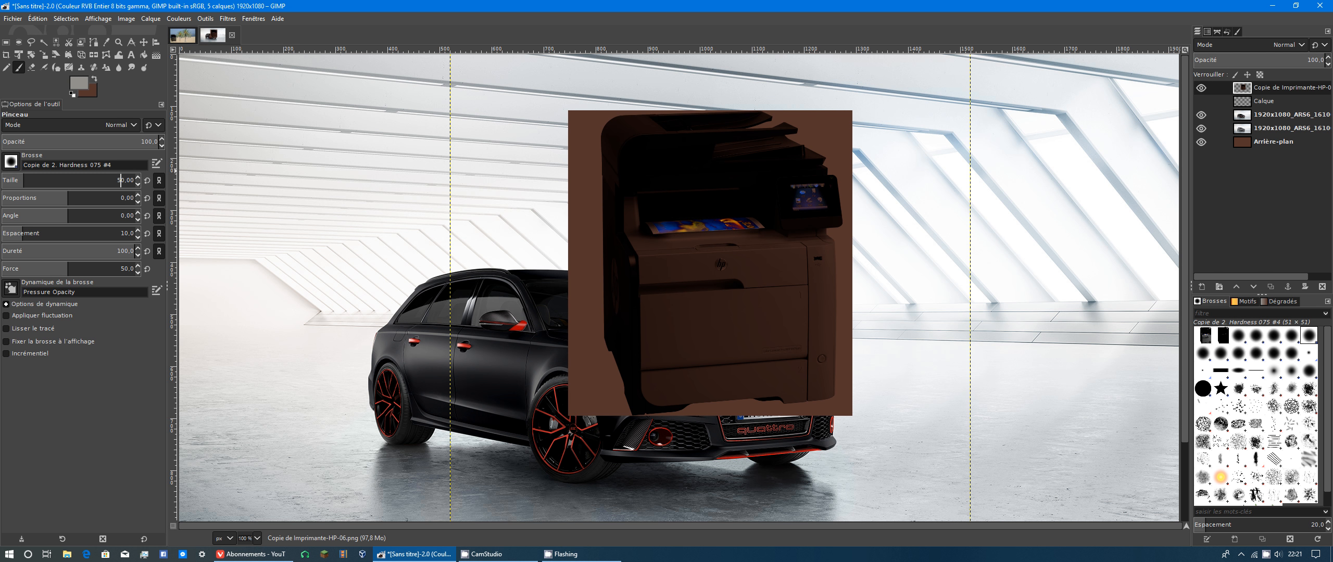
pyautogui.click(1273, 339)
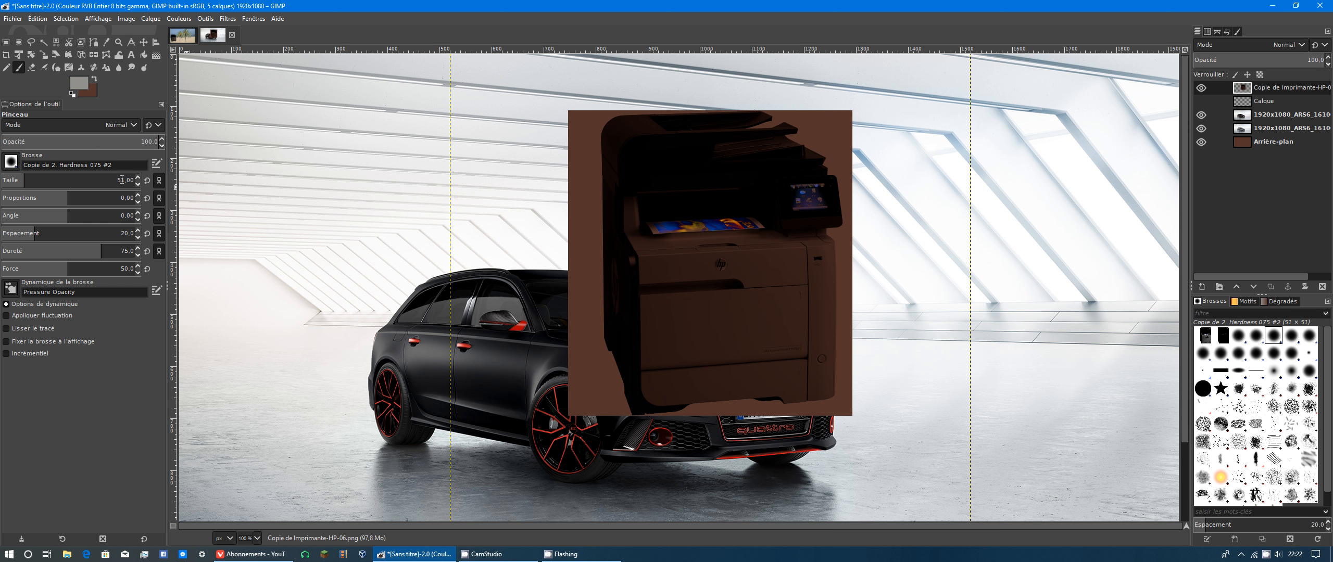
pyautogui.press('Delete')
pyautogui.press('Delete')
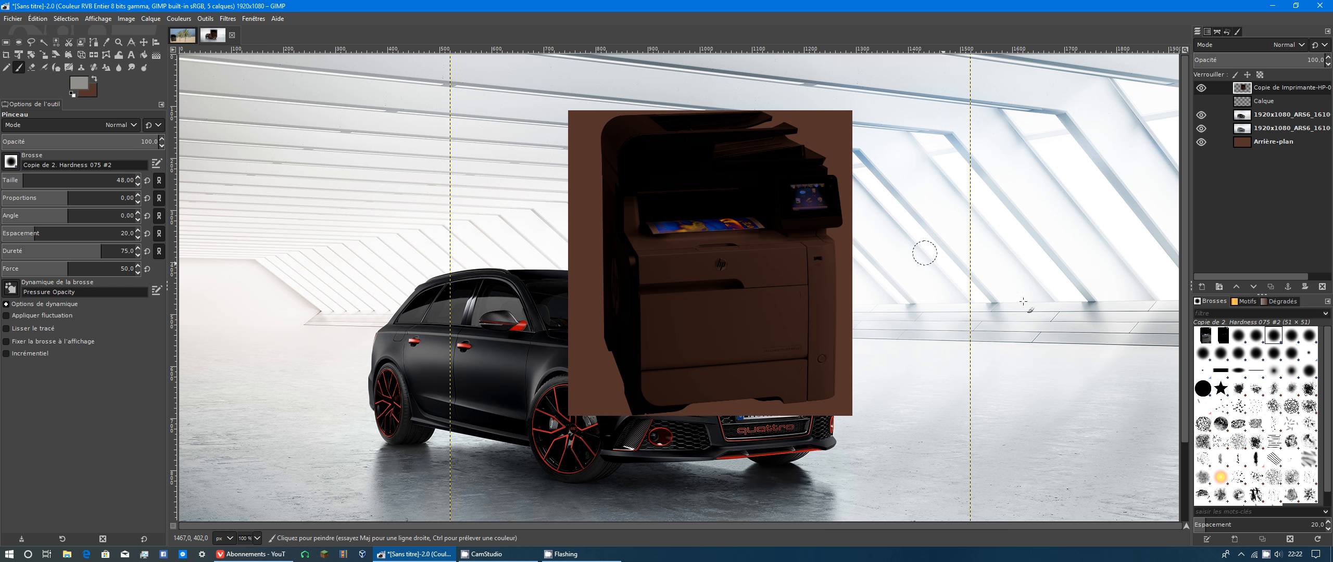
# Quit GIMP without saving the images, relaunch GIMP 2, and minimize the CamStudio window covering it
pyautogui.hotkey('ctrl', 'q')
pyautogui.click(158, 182)
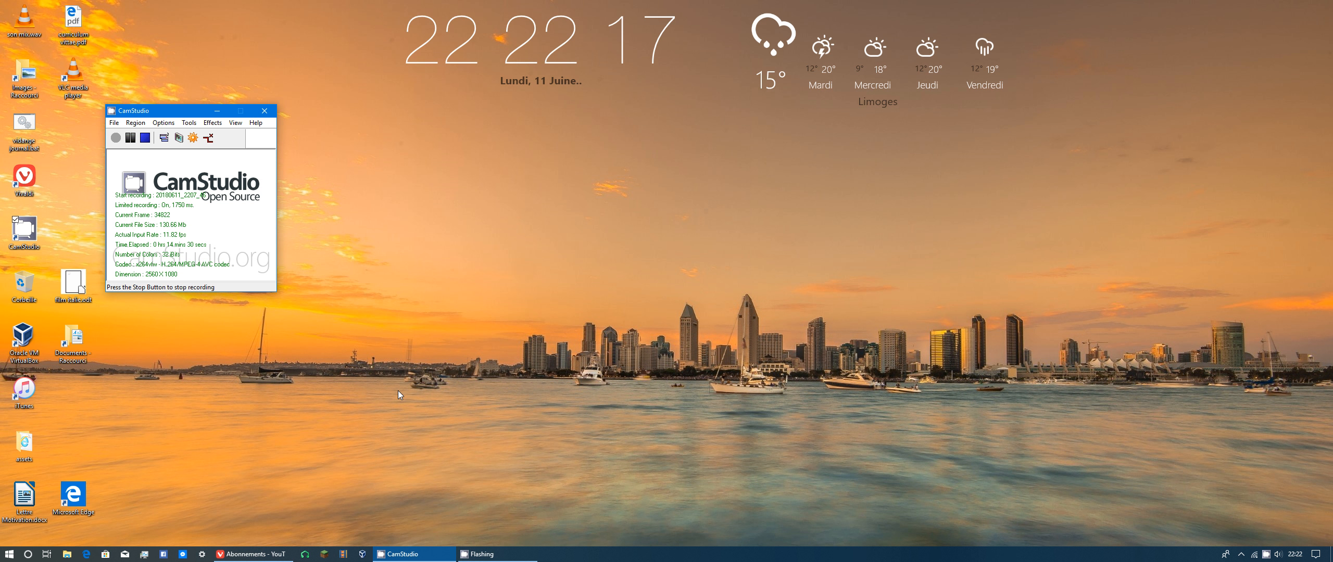
pyautogui.click(10, 554)
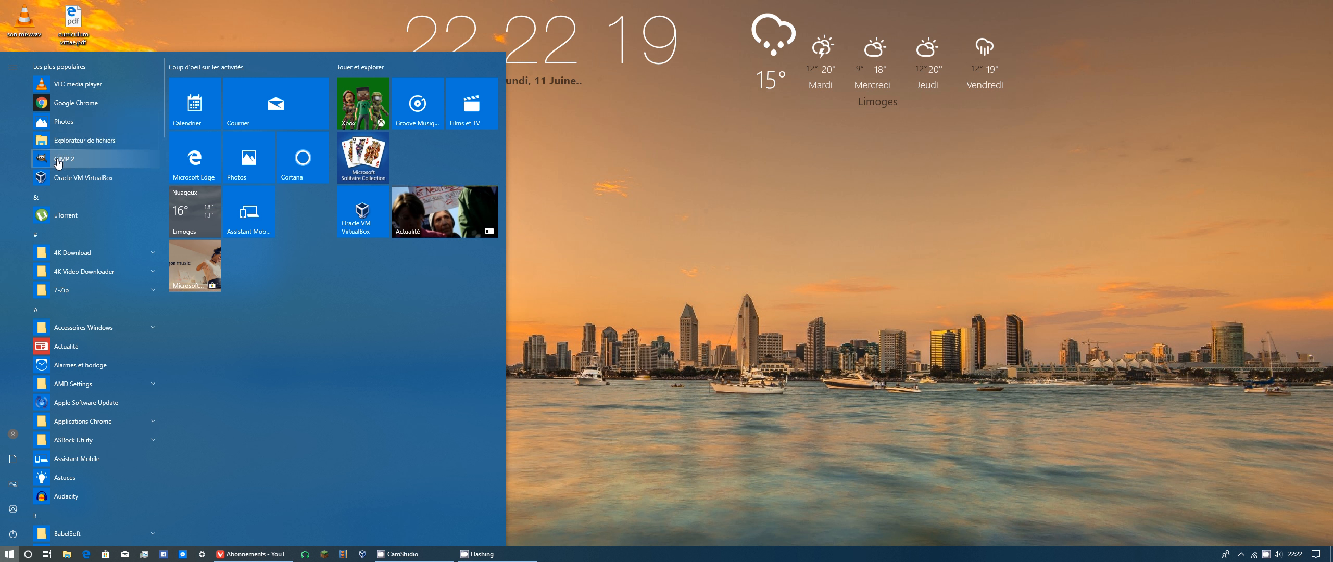
pyautogui.click(59, 161)
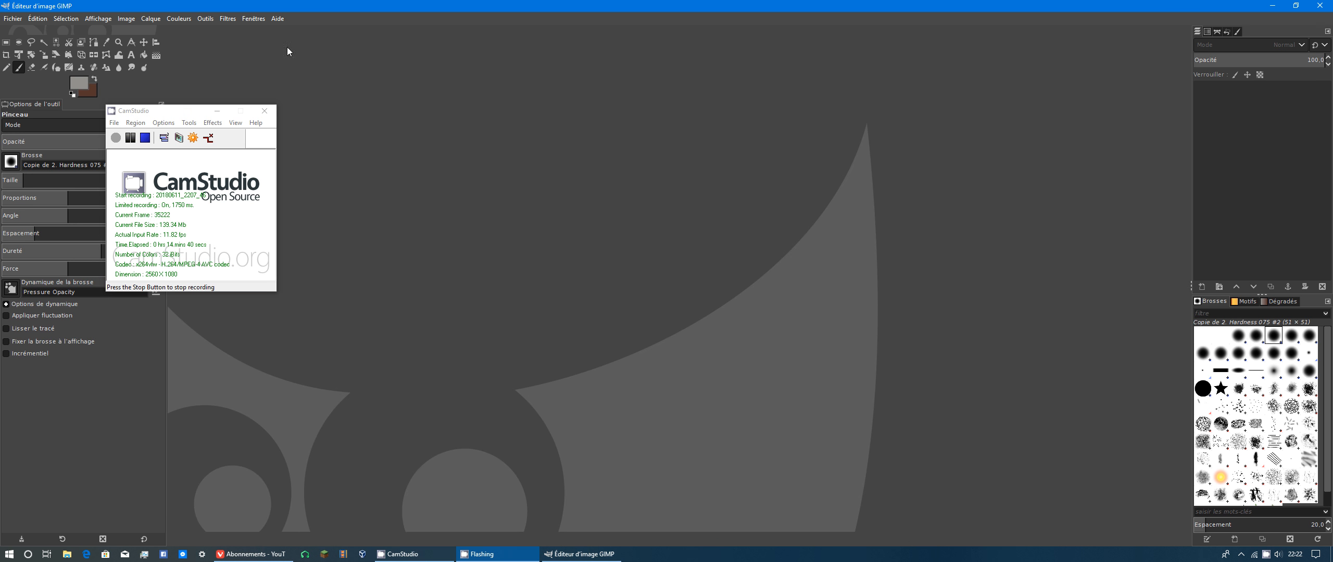
pyautogui.click(217, 111)
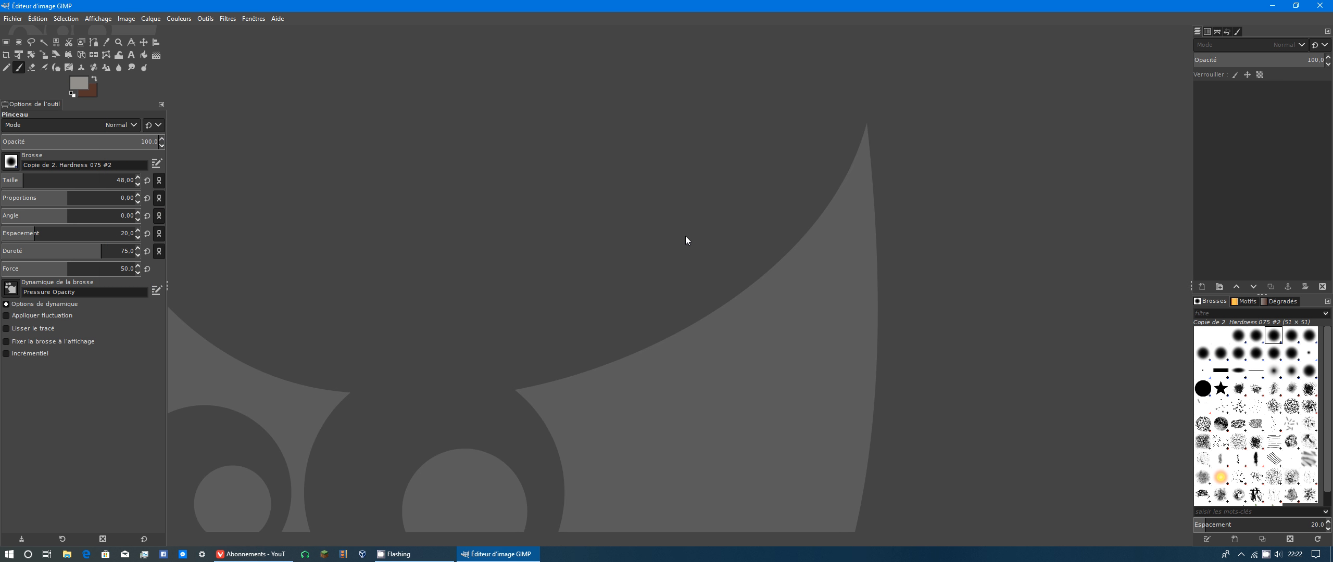
# Create a new 1920 × 1080 px image and paint six separate grey dabs across its upper half with the Paintbrush
pyautogui.hotkey('ctrl', 'n')
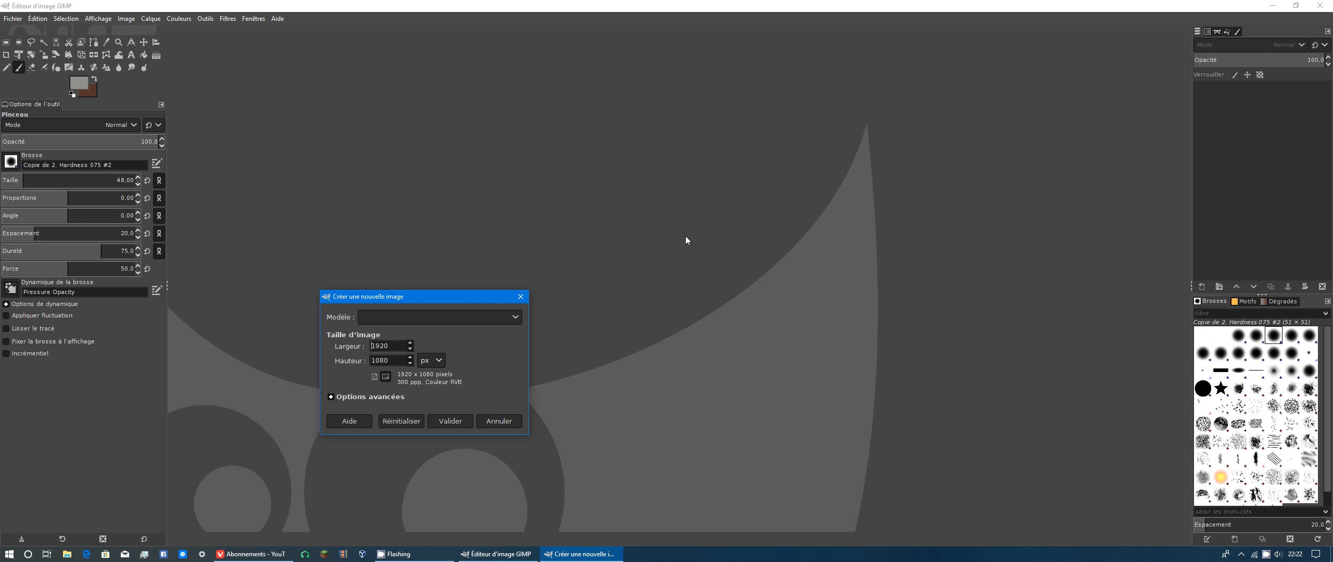
pyautogui.press('Return')
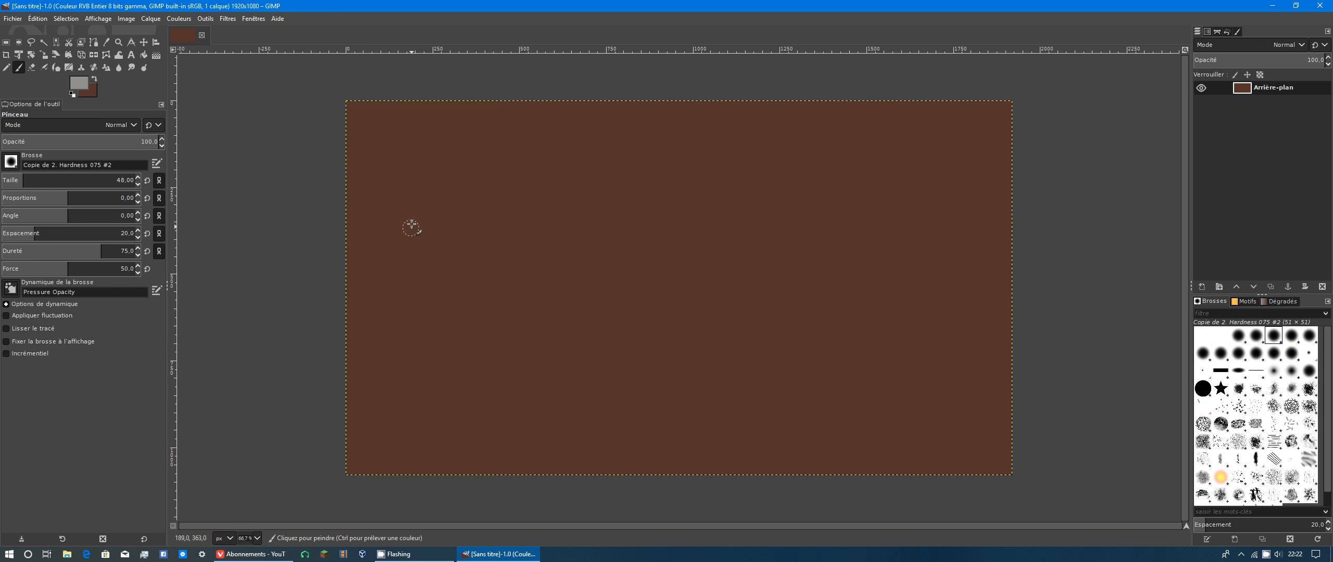
pyautogui.click(425, 174)
pyautogui.click(453, 185)
pyautogui.click(513, 226)
pyautogui.click(667, 264)
pyautogui.click(685, 218)
pyautogui.click(589, 215)
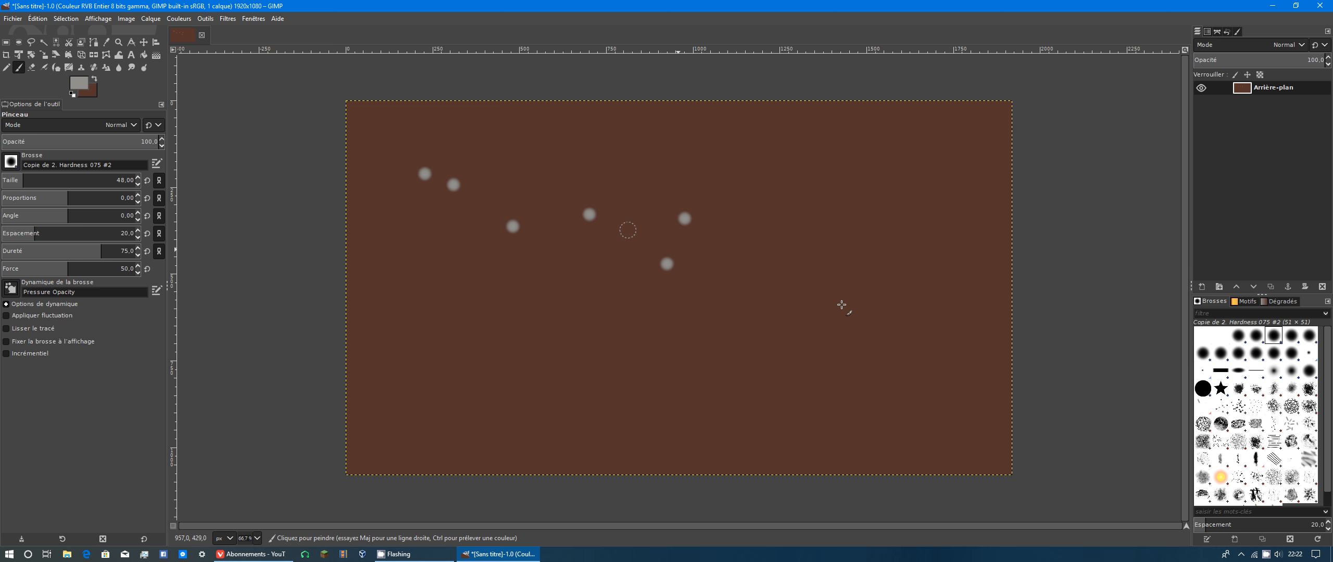
# Paint six more separate grey dabs around the image's centre and right with the "Copie de 2. Hardness 075 #3" brush
pyautogui.click(1290, 337)
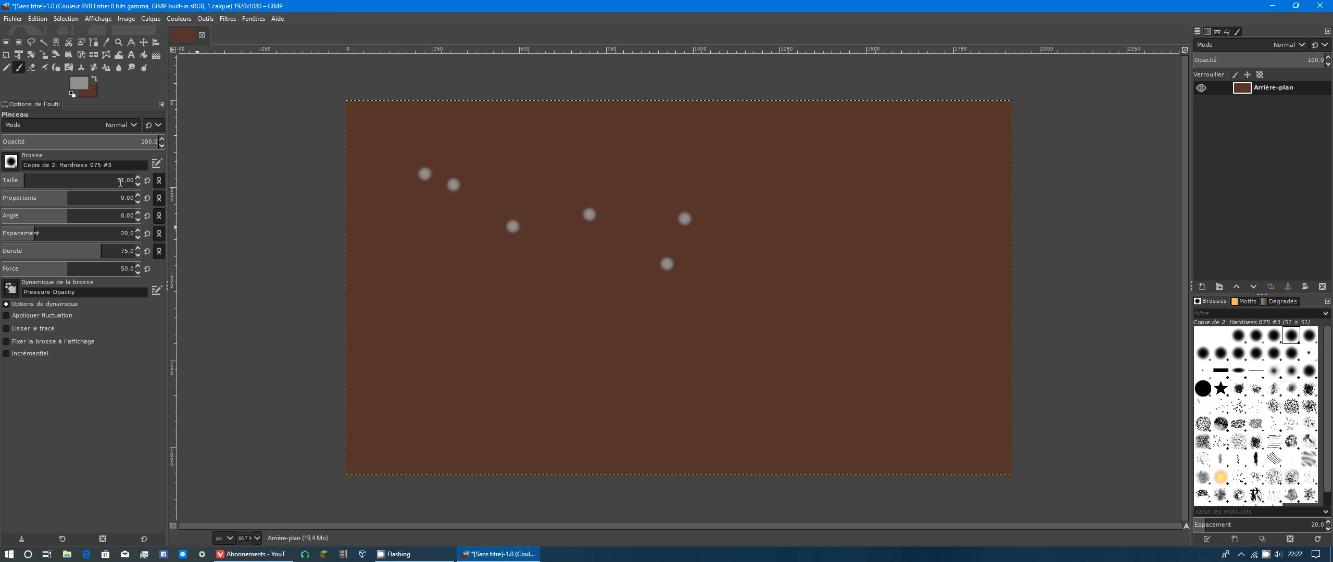
pyautogui.click(807, 332)
pyautogui.click(830, 261)
pyautogui.click(765, 242)
pyautogui.click(733, 305)
pyautogui.click(659, 363)
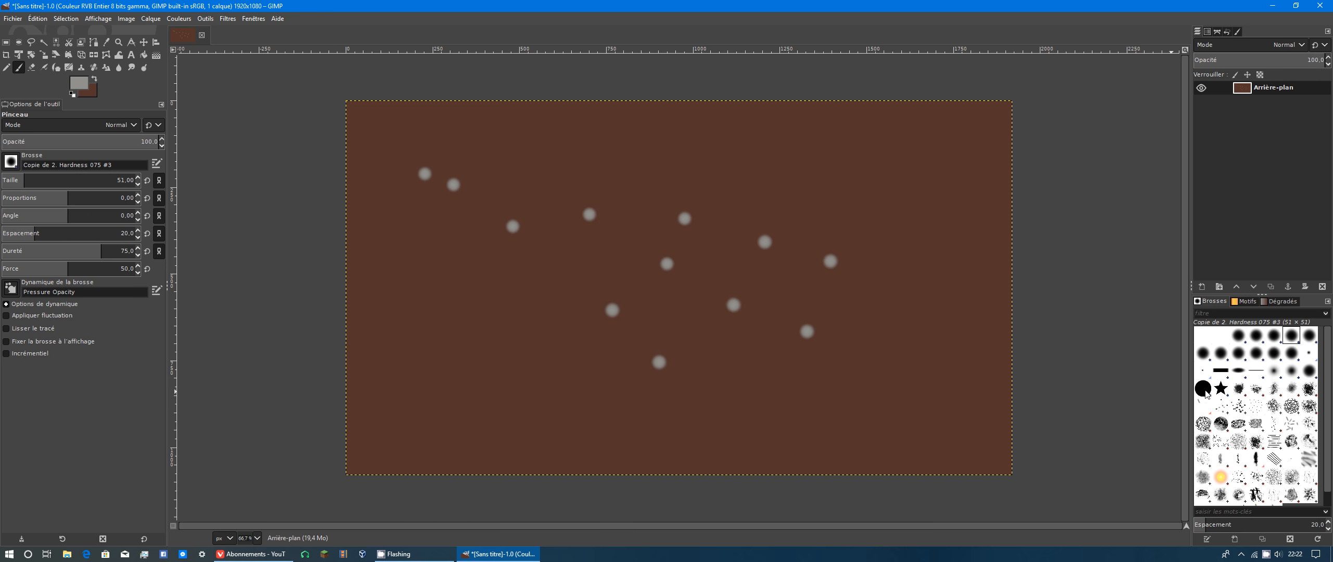
# Try a single dab with the "2. Hardness 100" brush on the image's left half and undo it
pyautogui.click(1202, 391)
pyautogui.click(519, 313)
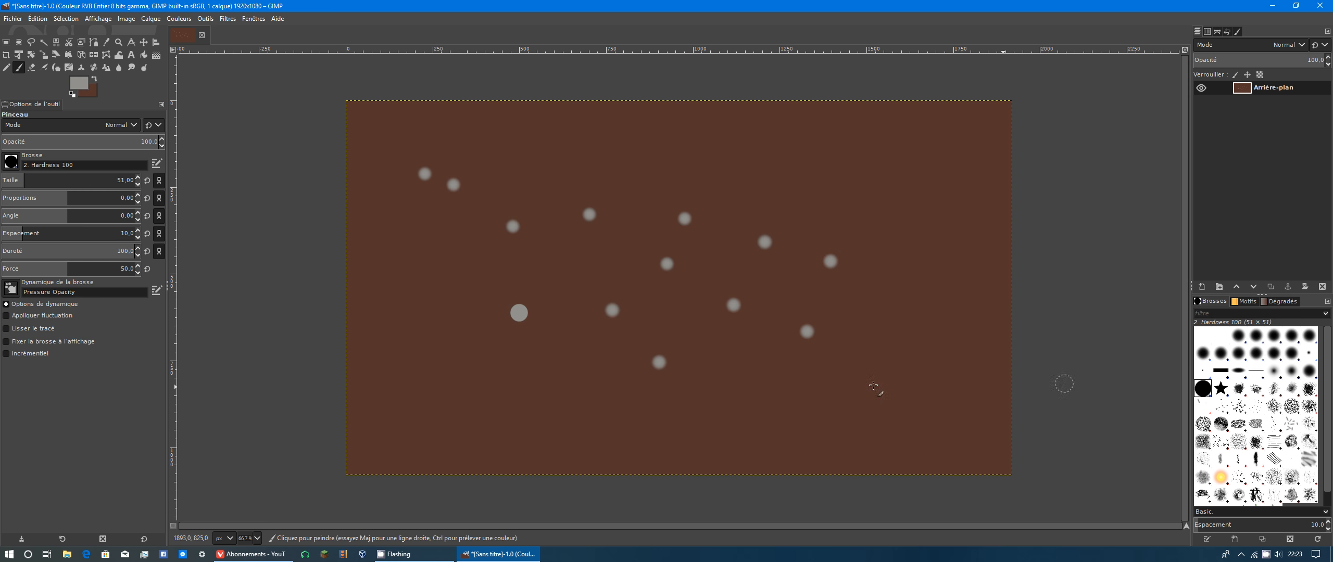
pyautogui.hotkey('ctrl', 'z')
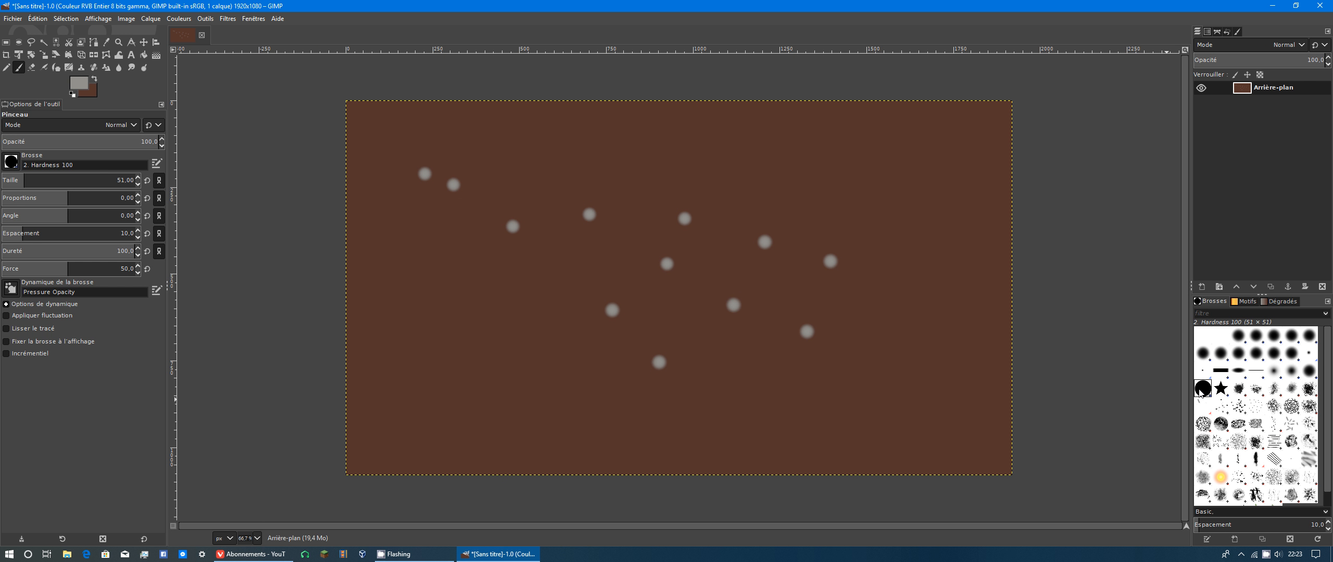
# Return to the "Copie de 2. Hardness 075 #3" brush and paint one short stroke and two dabs in free areas
pyautogui.click(1292, 334)
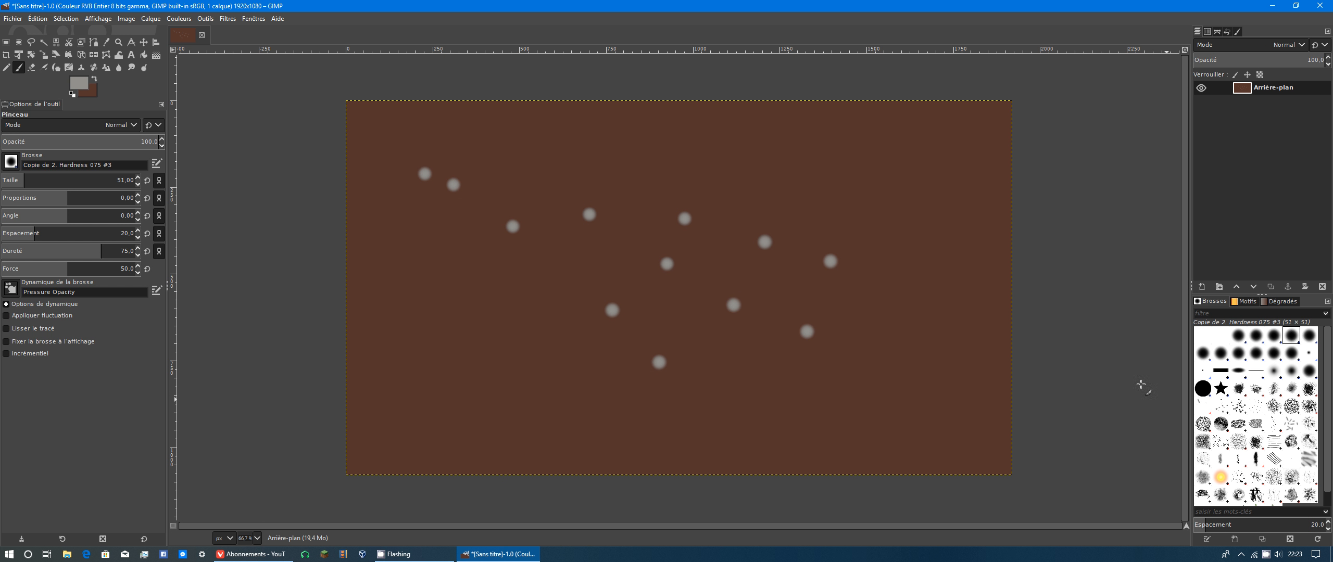
pyautogui.moveTo(544, 284); pyautogui.dragTo(549, 279)
pyautogui.click(763, 373)
pyautogui.click(917, 342)
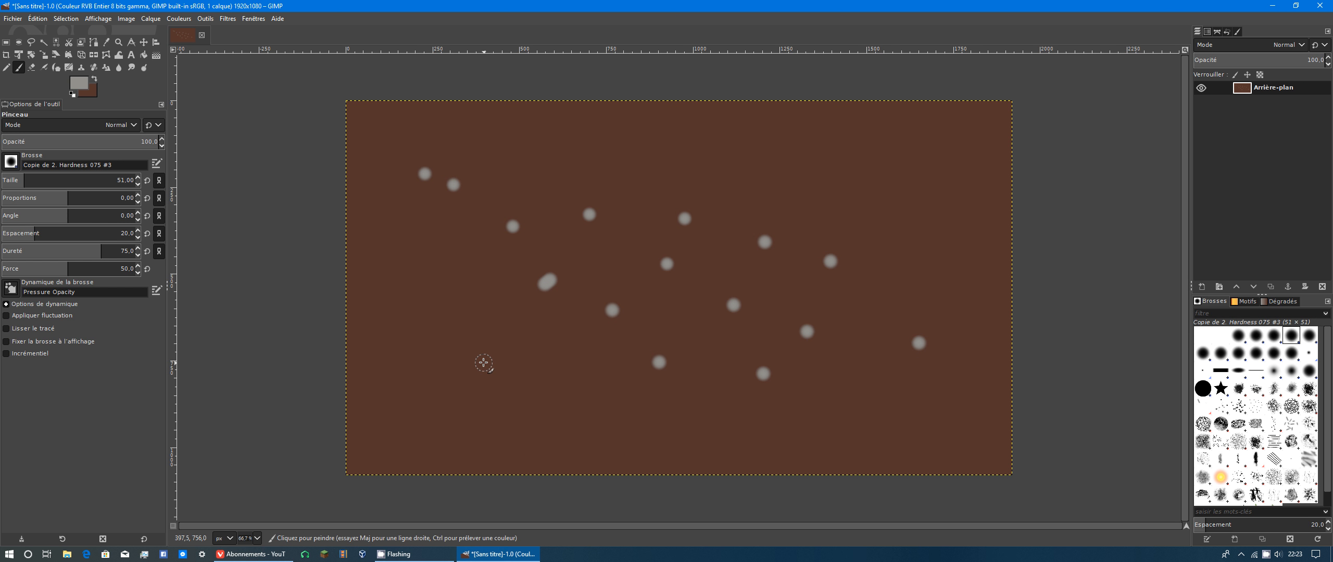
# Save the image to the Desktop as Sans titre.xcf and restart GIMP with that file, dismissing the gmic_gimp.exe error
pyautogui.hotkey('ctrl', 's')
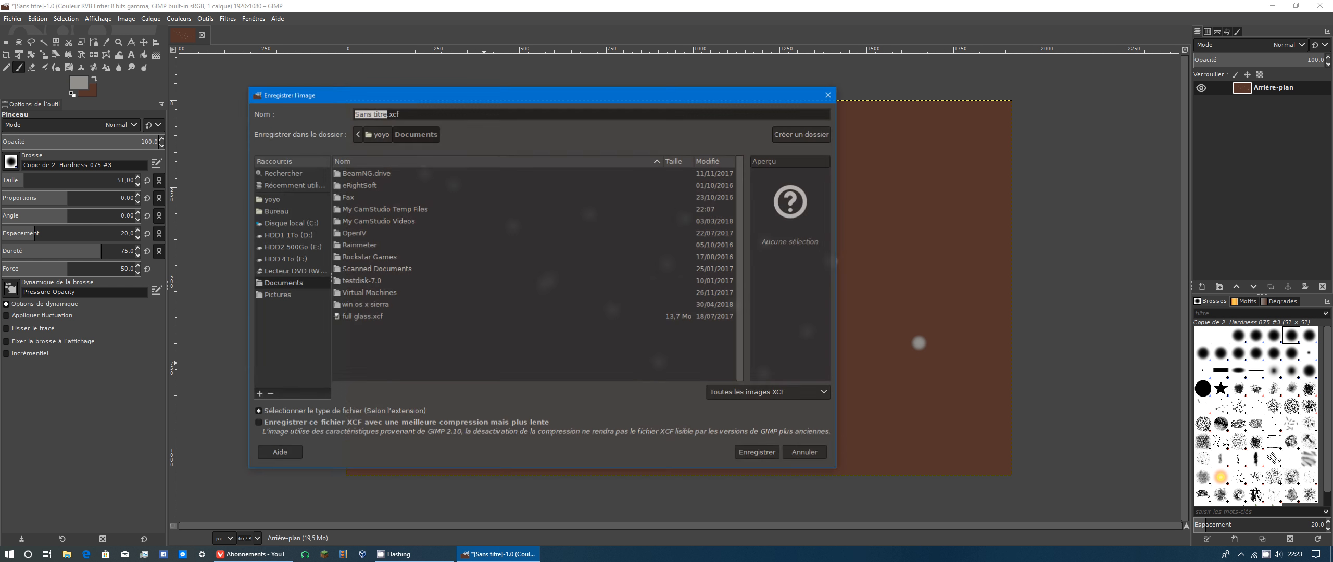
pyautogui.click(276, 211)
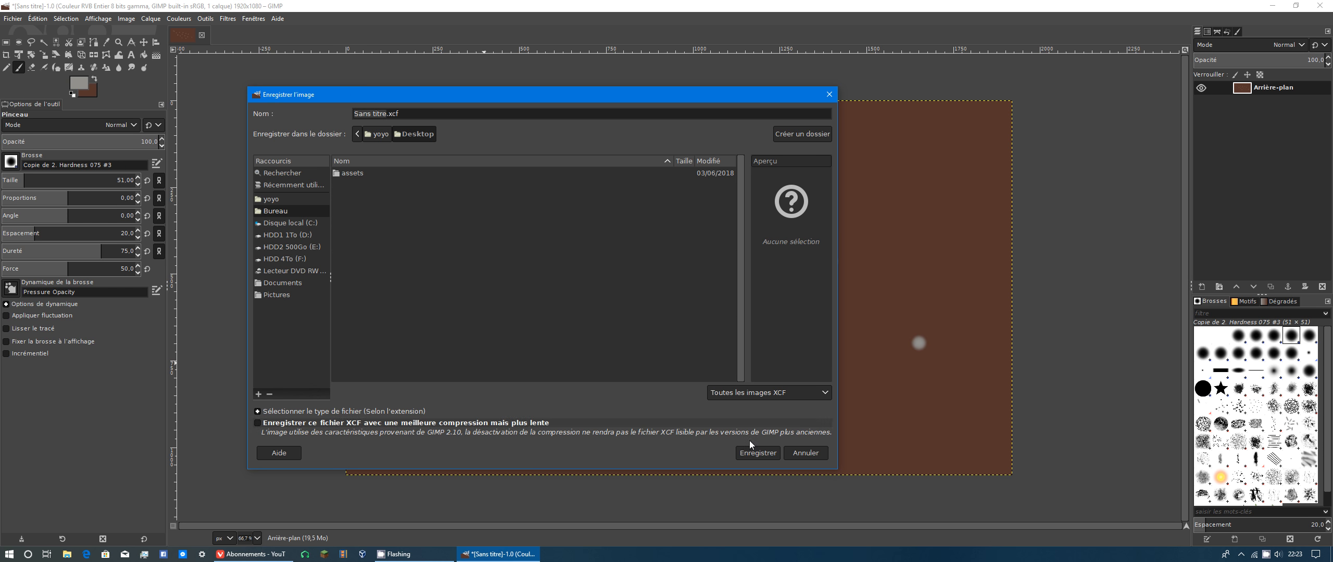
pyautogui.click(757, 453)
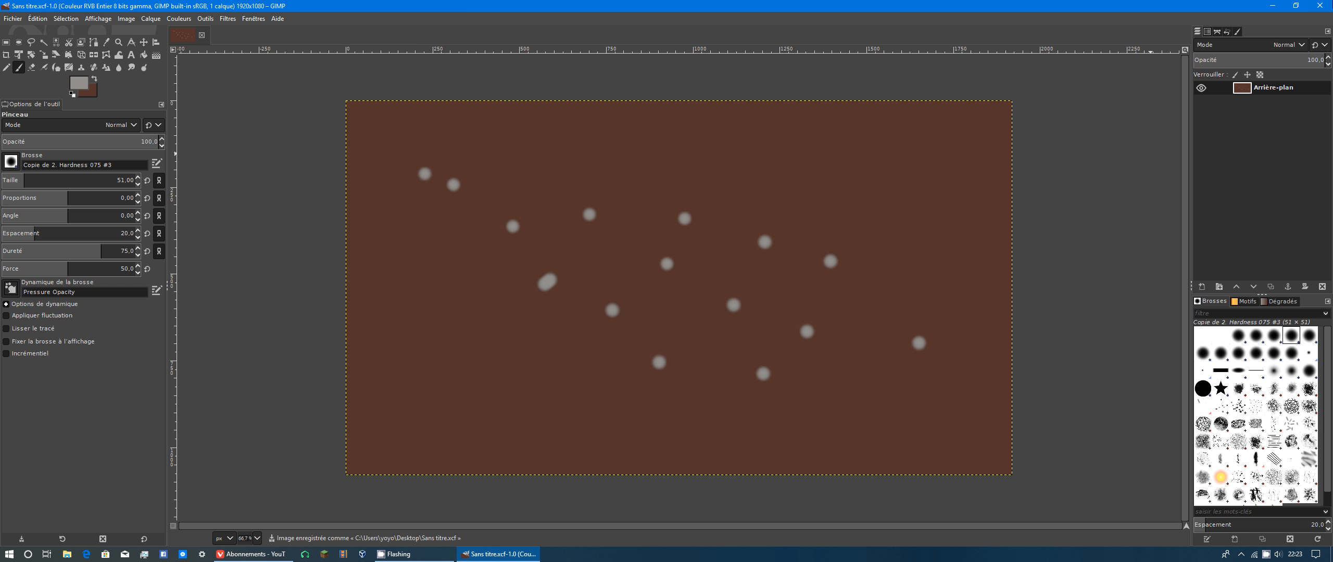
pyautogui.click(1320, 5)
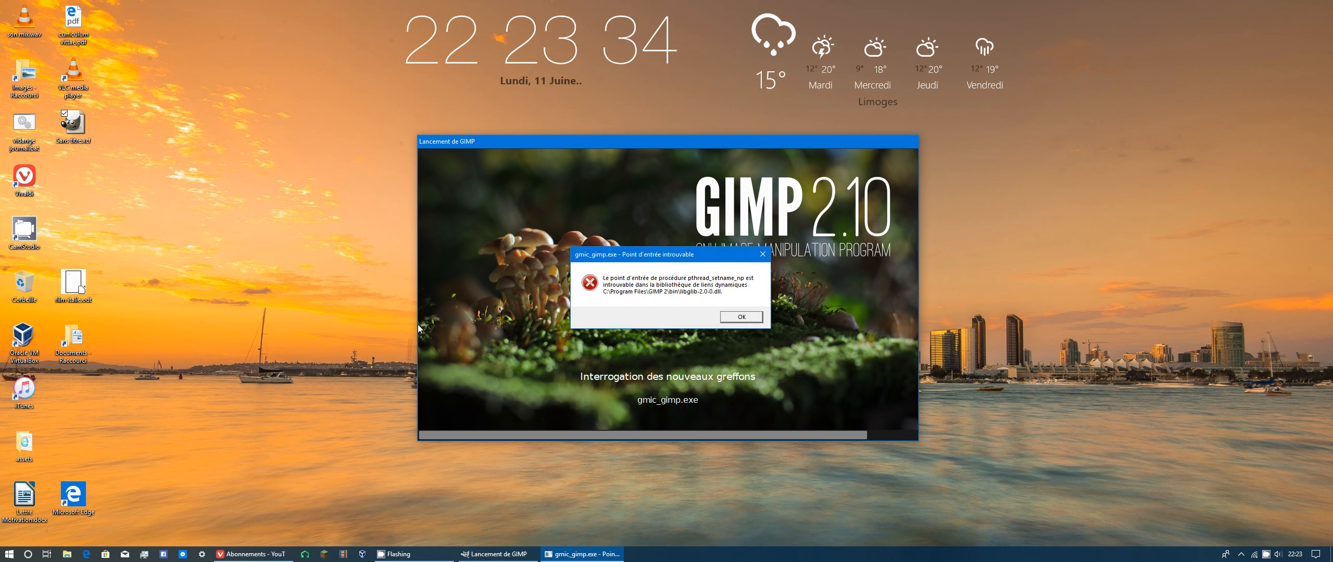
pyautogui.press('Return')
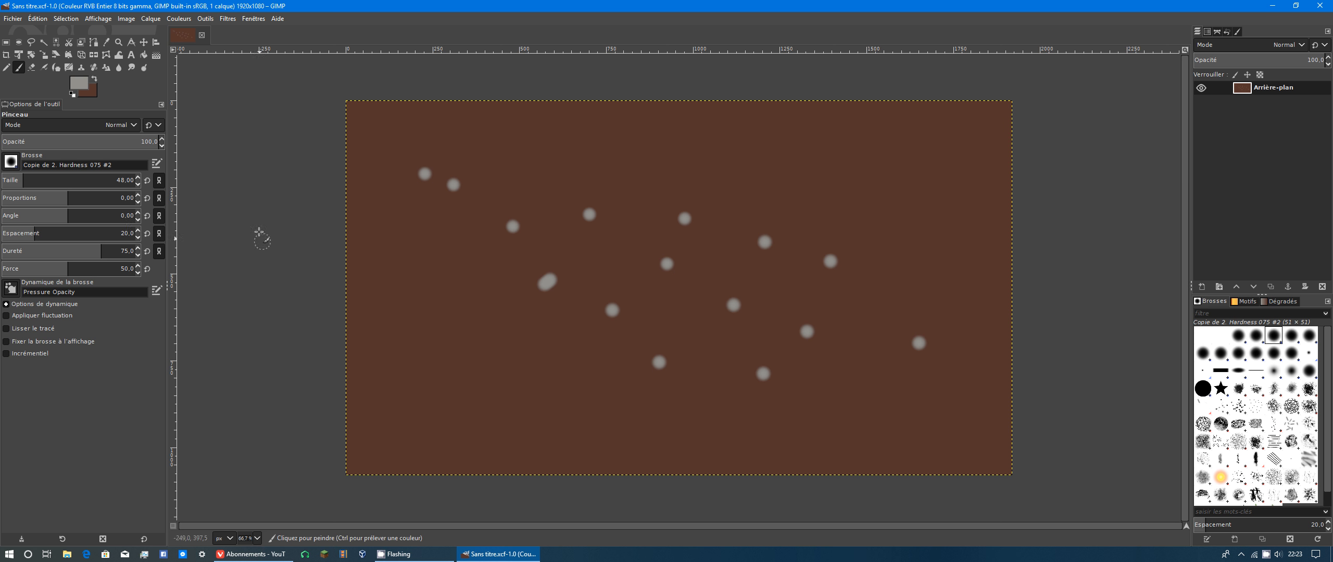
# Paint four dabs in the image's lower-left area with the "Copie de 2. Hardness 075 #2" brush
pyautogui.click(440, 270)
pyautogui.click(457, 305)
pyautogui.click(481, 336)
pyautogui.click(543, 352)
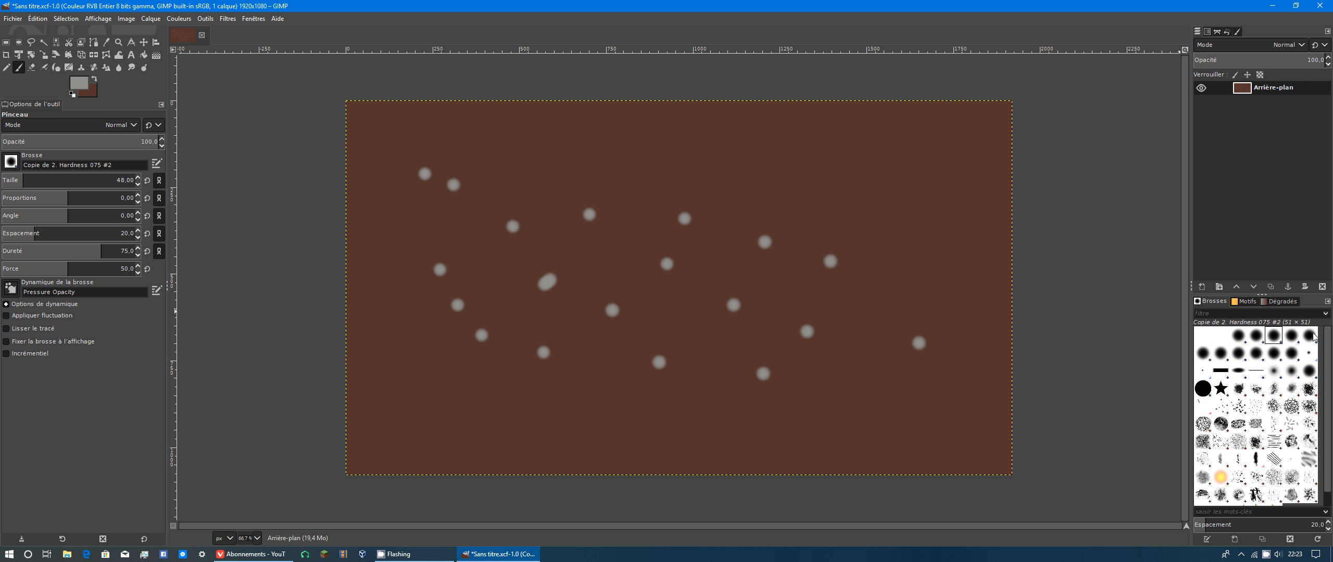
# Switch to the "Copie de 2. Hardness 075 #3" brush and paint five dabs from the image's centre toward its upper right
pyautogui.click(1291, 335)
pyautogui.click(656, 310)
pyautogui.click(714, 273)
pyautogui.click(753, 218)
pyautogui.click(854, 195)
pyautogui.click(906, 252)
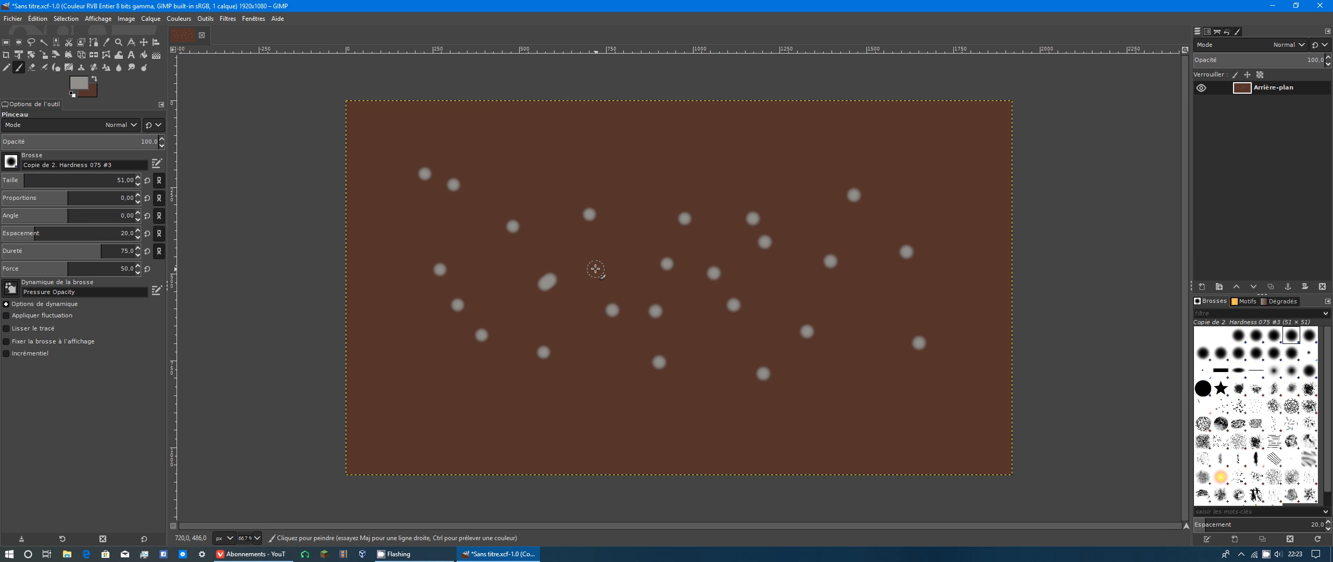
# Paint five separate grey stars along the image's right side with the "2. Star" brush
pyautogui.click(1220, 388)
pyautogui.click(916, 365)
pyautogui.click(843, 390)
pyautogui.click(946, 449)
pyautogui.click(971, 341)
pyautogui.click(940, 210)
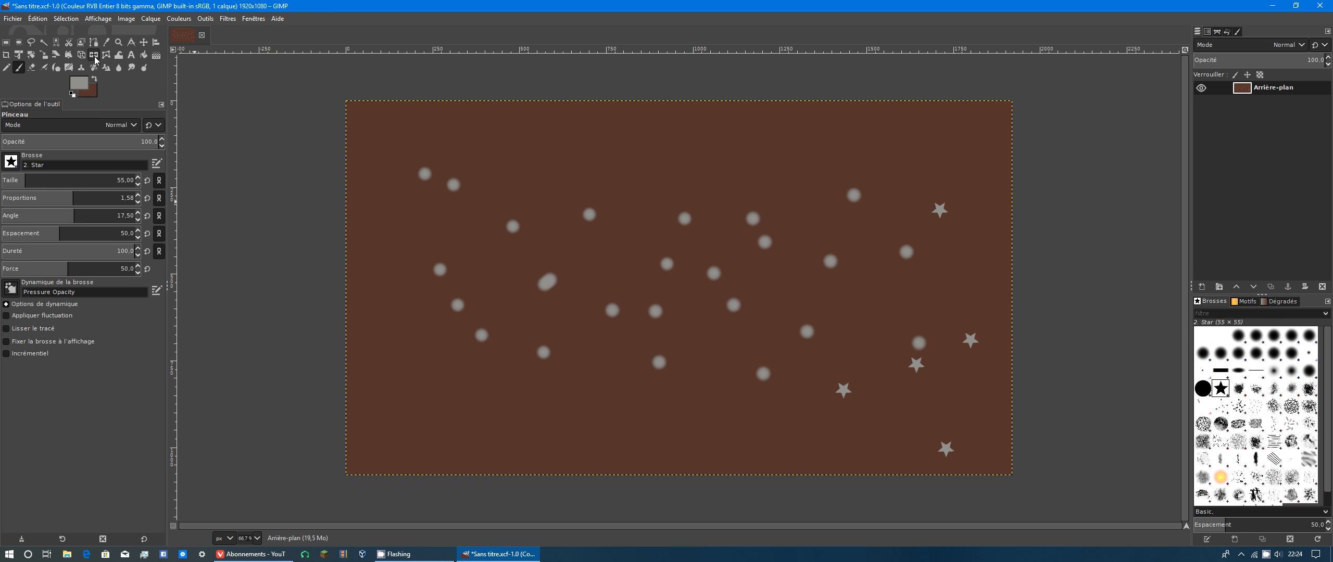
# Add the white text "kn bkn" in Helvetica Neue LT Std Light near the image's upper-left corner
pyautogui.click(131, 55)
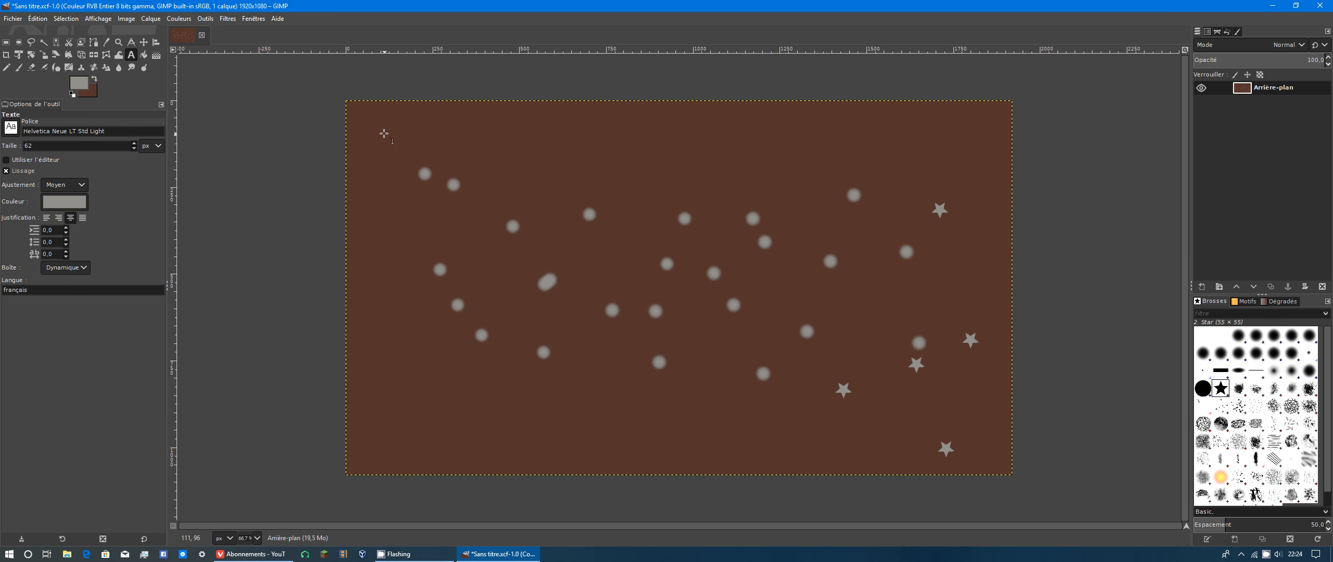
pyautogui.click(63, 201)
pyautogui.moveTo(36, 181); pyautogui.dragTo(3, 62)
pyautogui.click(157, 293)
pyautogui.click(398, 122)
pyautogui.write('kn bkn')
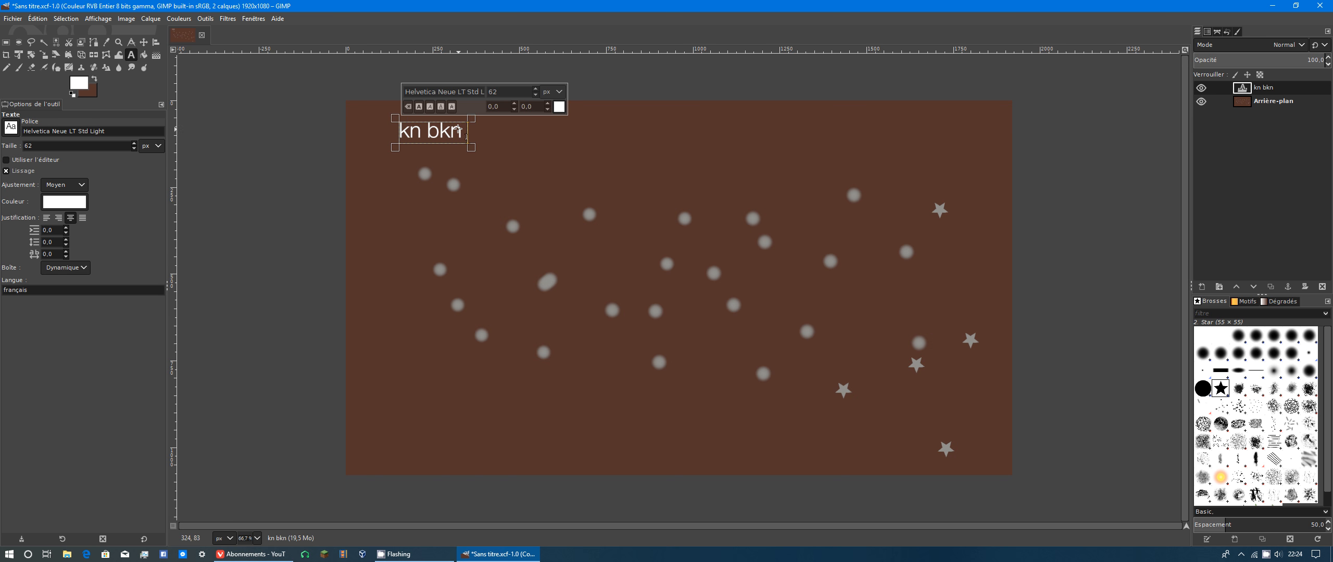
# Set the size of all the text's characters except the last "n" to 100 px
pyautogui.moveTo(460, 130); pyautogui.dragTo(380, 121)
pyautogui.write('00')
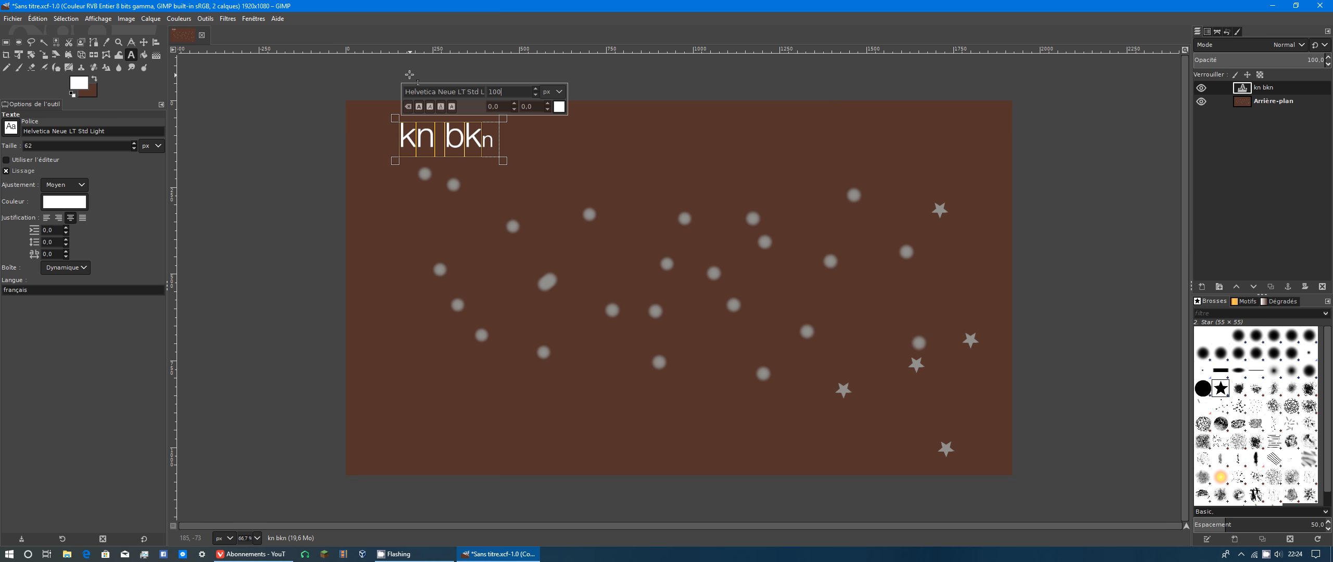
pyautogui.click(277, 247)
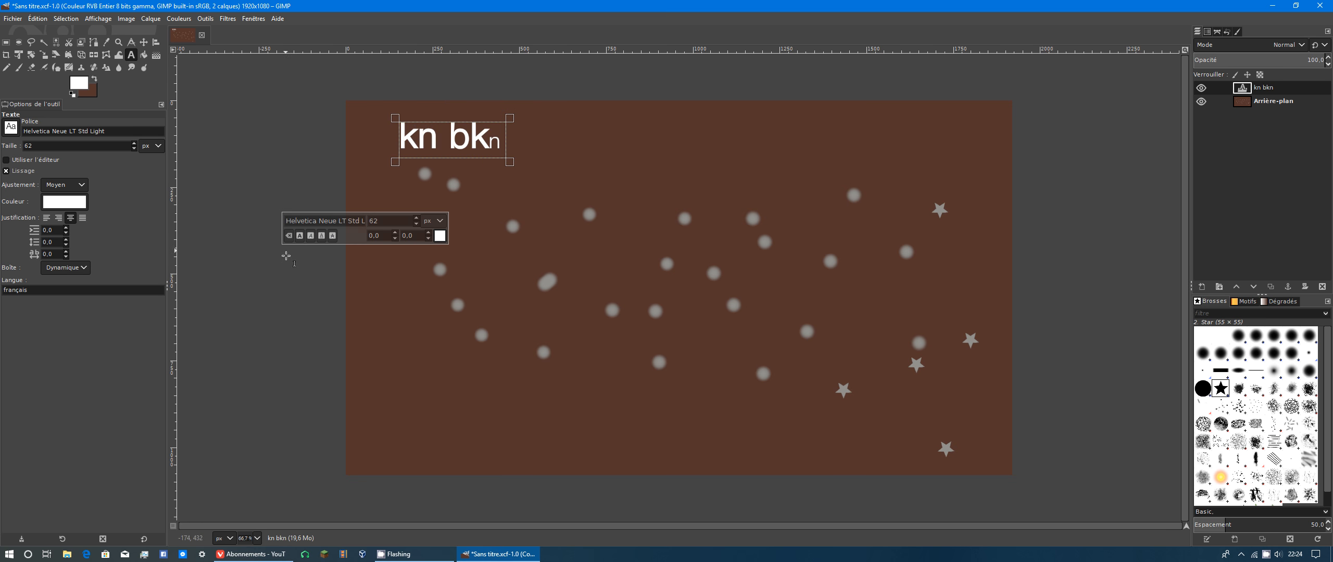
# Look over the new layer settings, cancel them, and review the other commands offered for the text layer
pyautogui.rightClick(1303, 92)
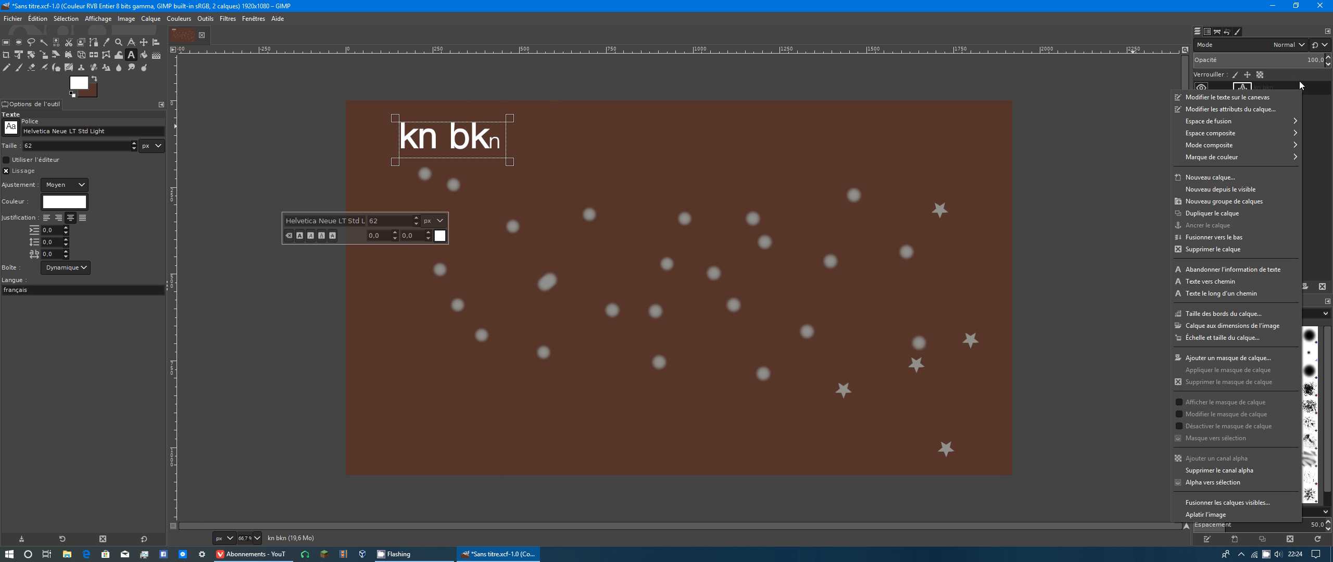
pyautogui.click(1222, 180)
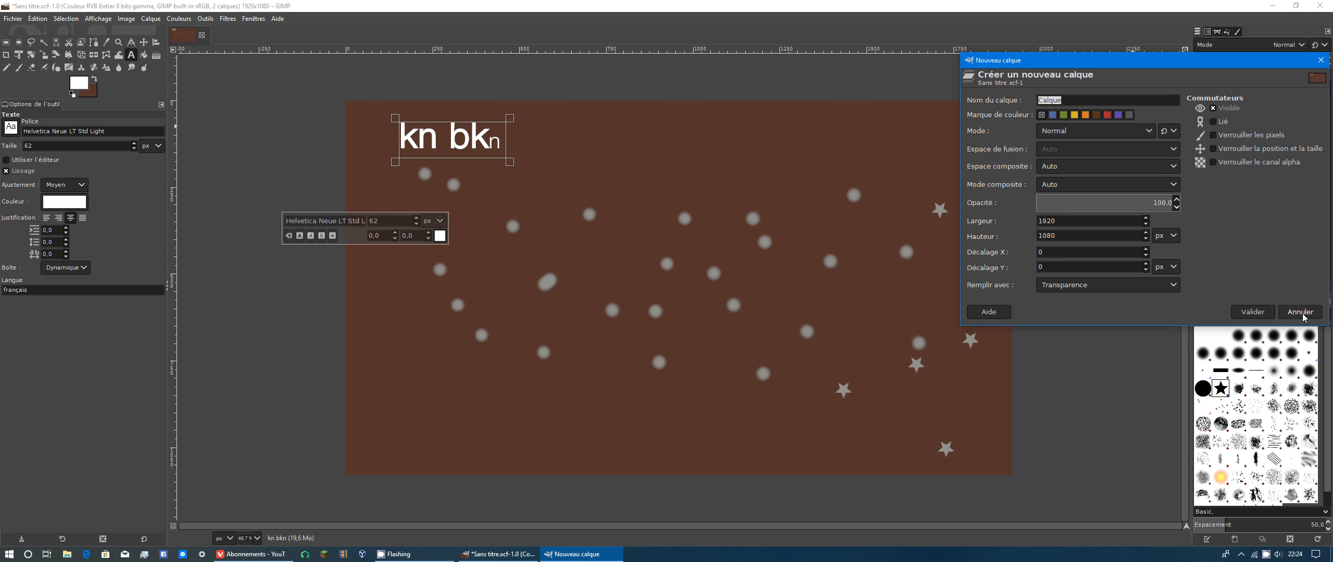
pyautogui.click(1300, 313)
pyautogui.rightClick(1238, 92)
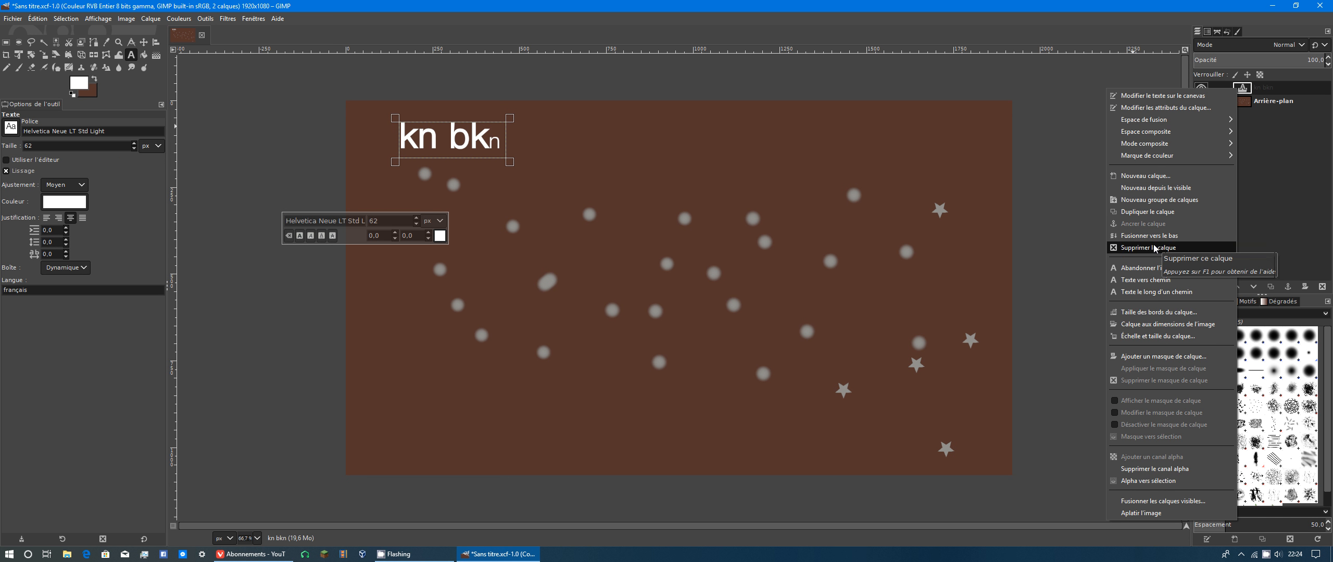
pyautogui.click(1147, 281)
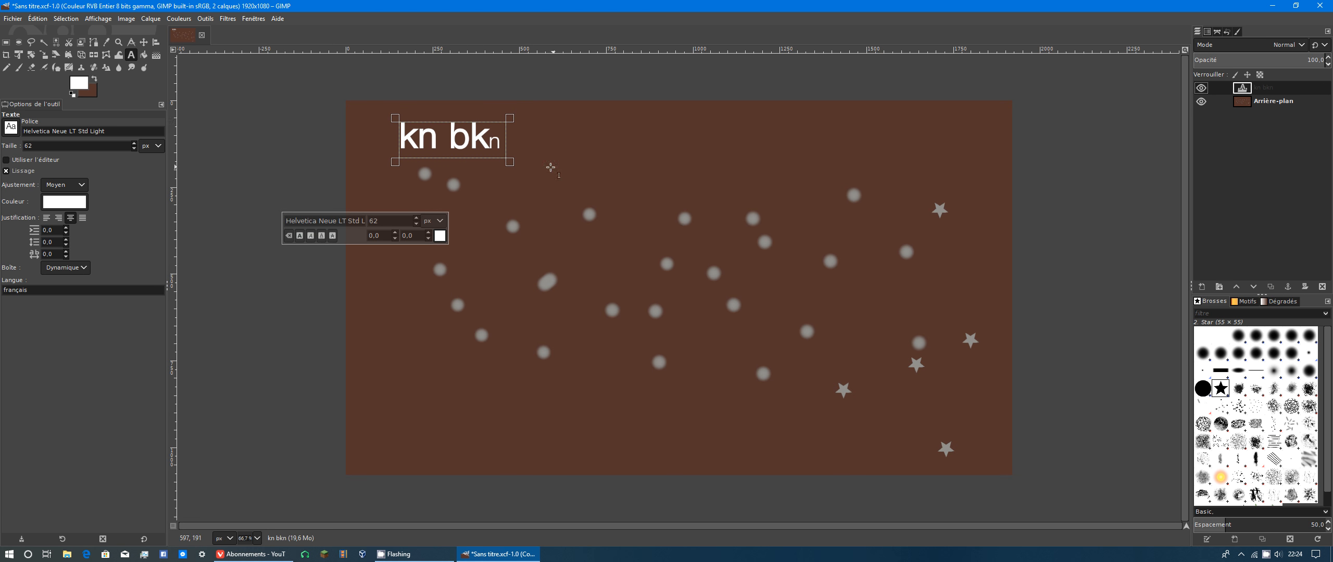
# Rotate the "kn bkn" text layer clockwise by about 43.46°
pyautogui.click(31, 55)
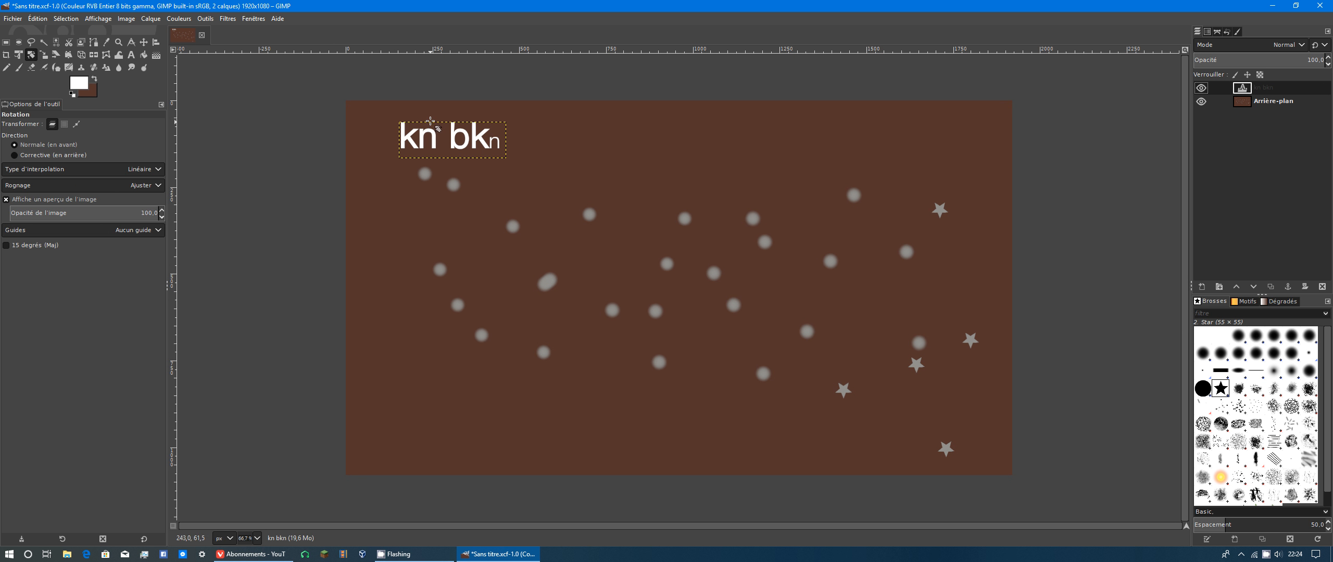
pyautogui.click(432, 121)
pyautogui.moveTo(431, 121); pyautogui.dragTo(450, 104)
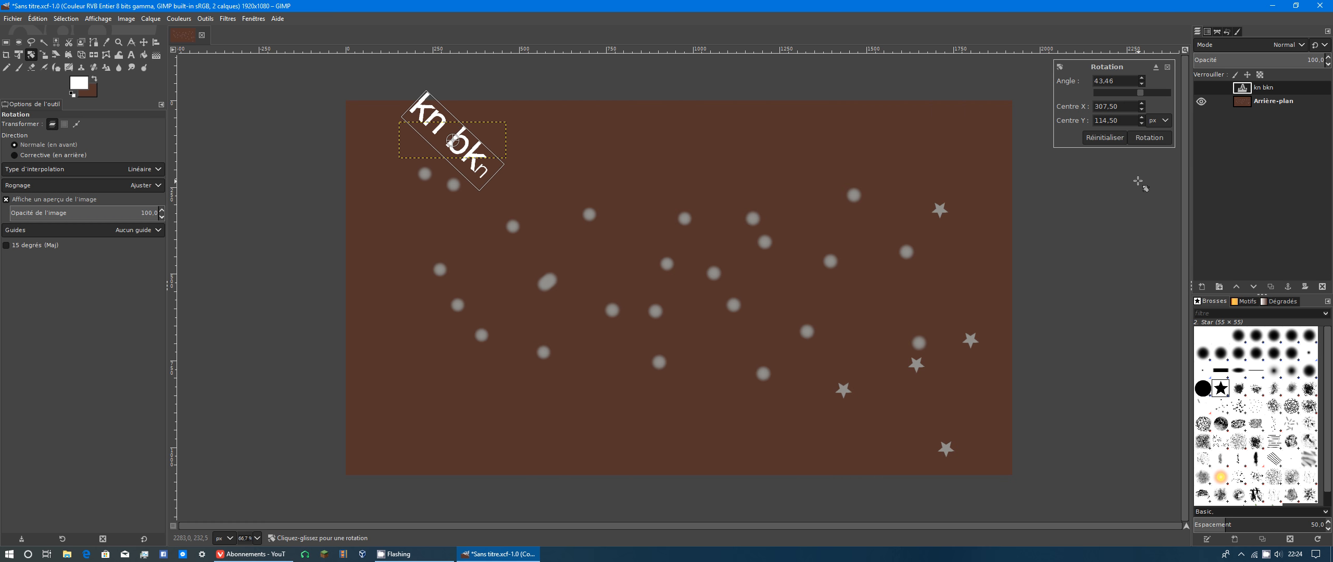
pyautogui.press('Return')
# Move the rotated text right and down, and shift the brown background layer right and down within the canvas
pyautogui.click(144, 42)
pyautogui.moveTo(467, 156); pyautogui.dragTo(568, 194)
pyautogui.click(727, 409)
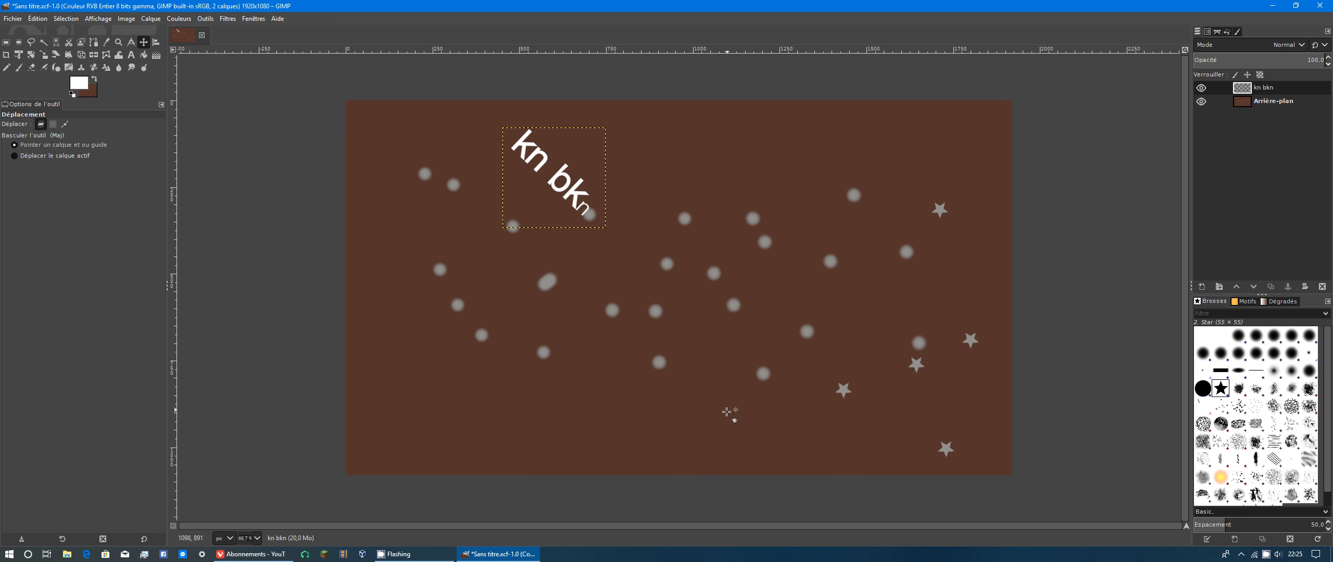
pyautogui.moveTo(442, 362); pyautogui.dragTo(583, 388)
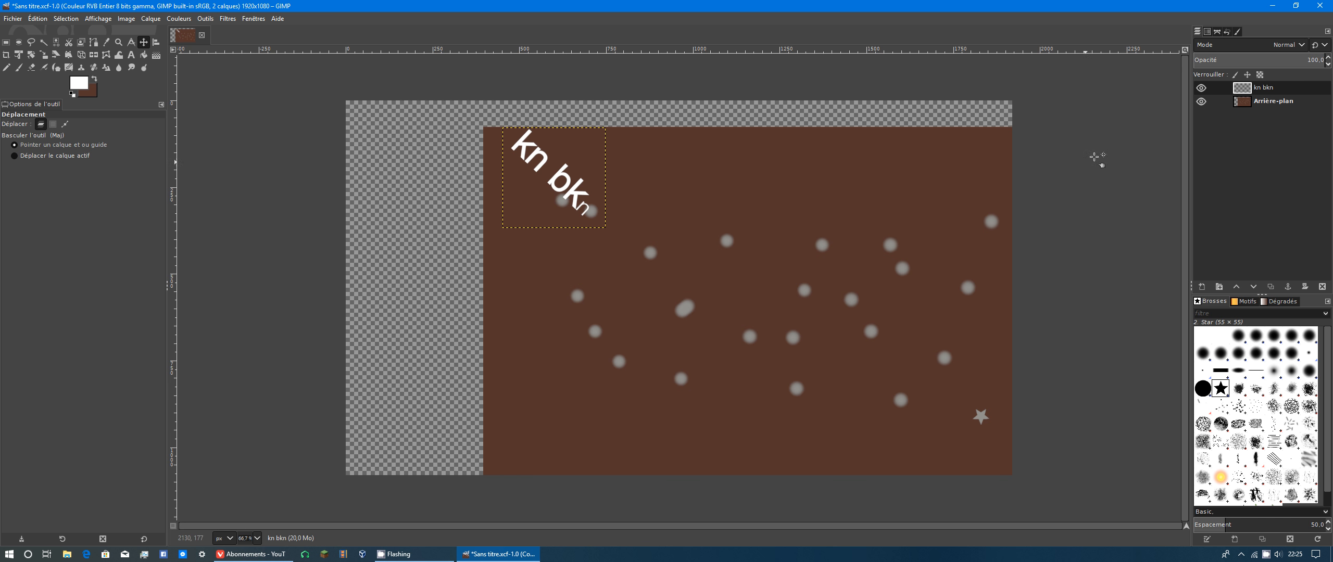
# Resize the "kn bkn" layer's boundary to a width of 225 px, keeping the transparent fill
pyautogui.rightClick(1248, 90)
pyautogui.click(1178, 256)
pyautogui.moveTo(1101, 112); pyautogui.dragTo(857, 113)
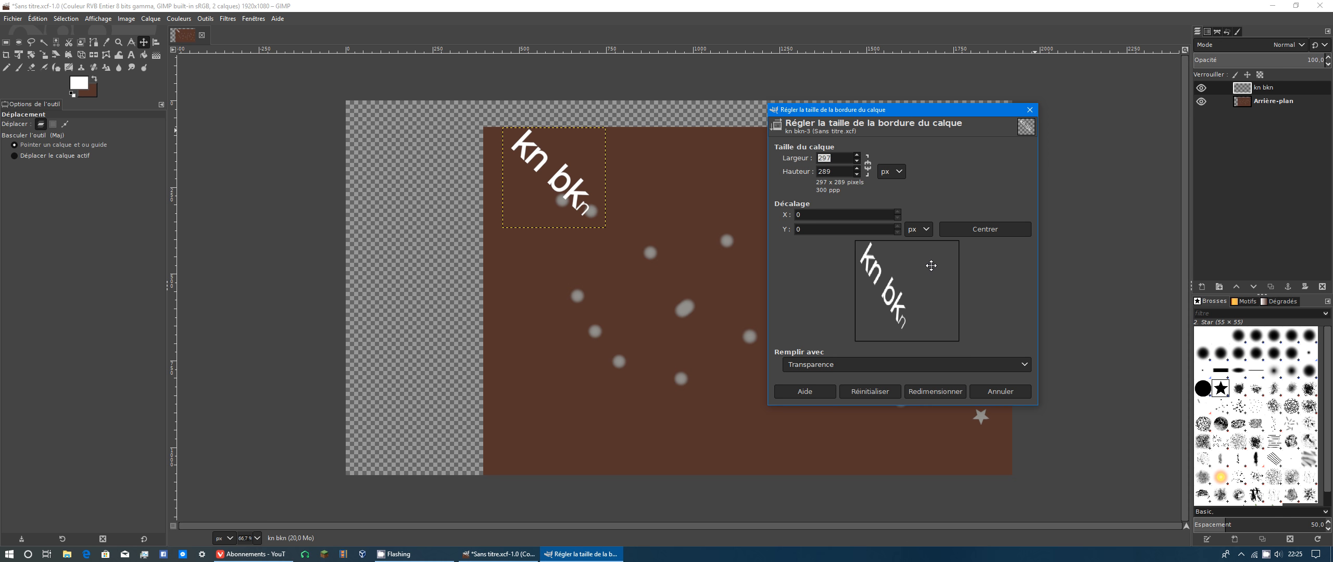
pyautogui.write('230')
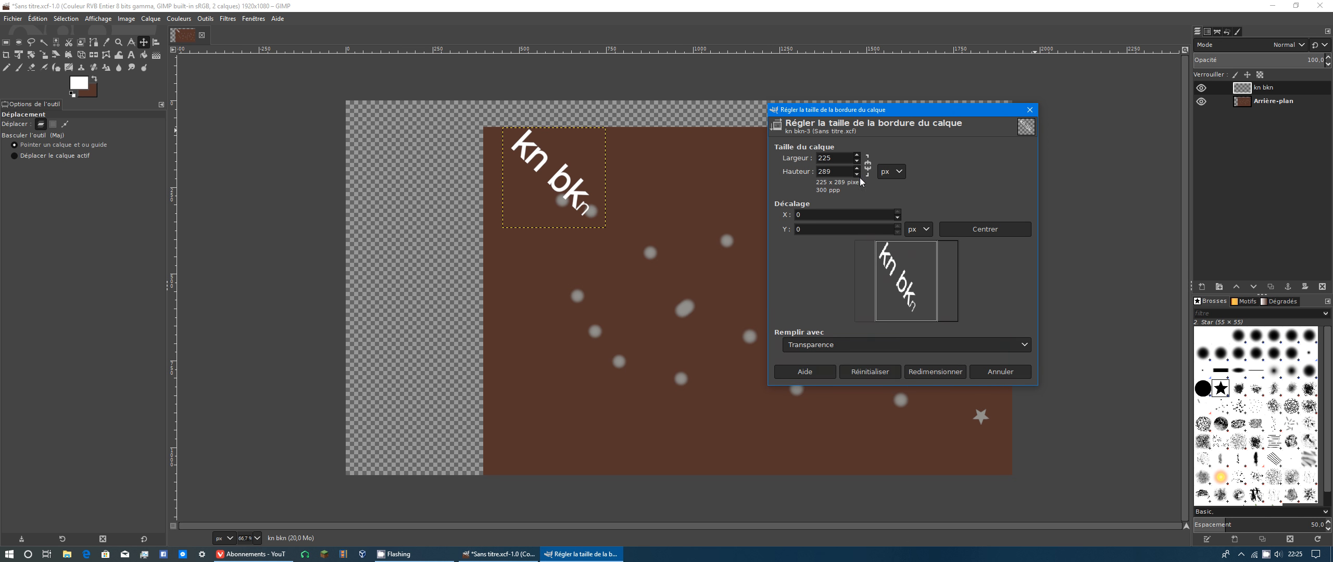
pyautogui.click(935, 373)
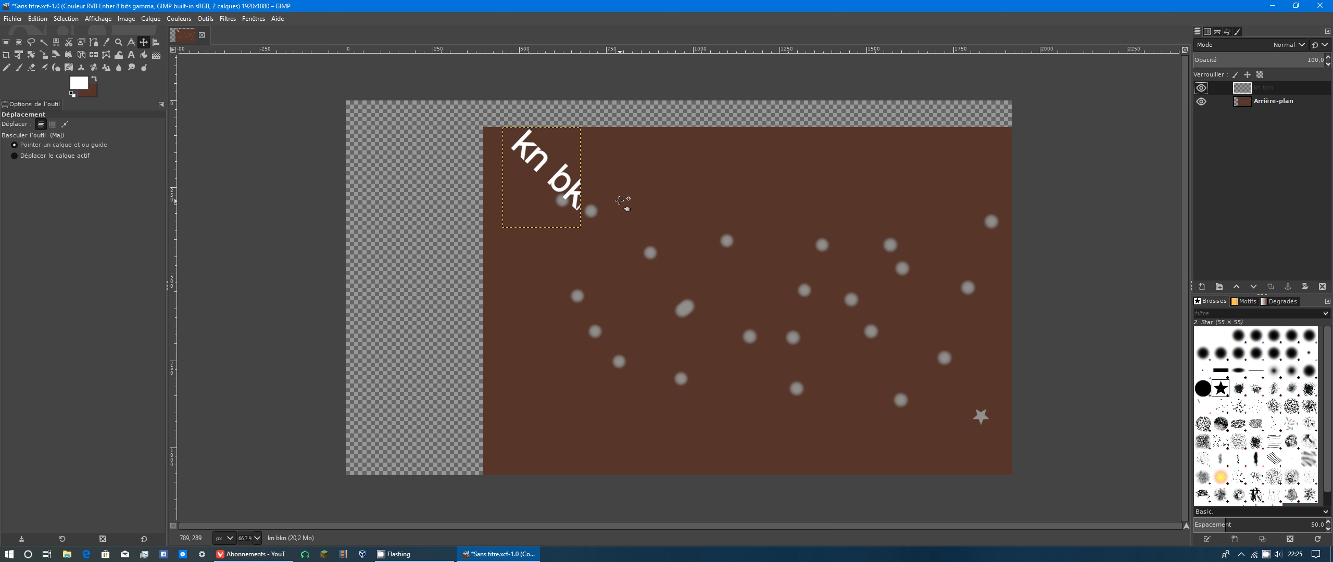
# Examine the available filter categories, including the Generic and Render filters, without applying any
pyautogui.click(227, 19)
pyautogui.moveTo(302, 173)
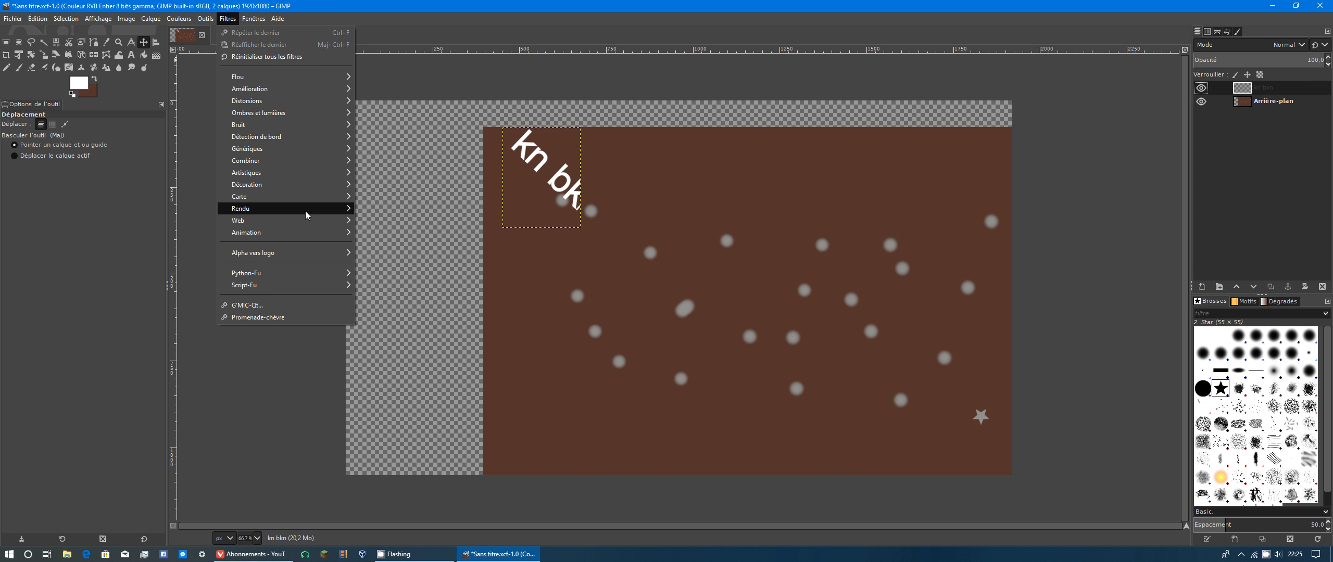
pyautogui.moveTo(302, 209)
pyautogui.moveTo(408, 235)
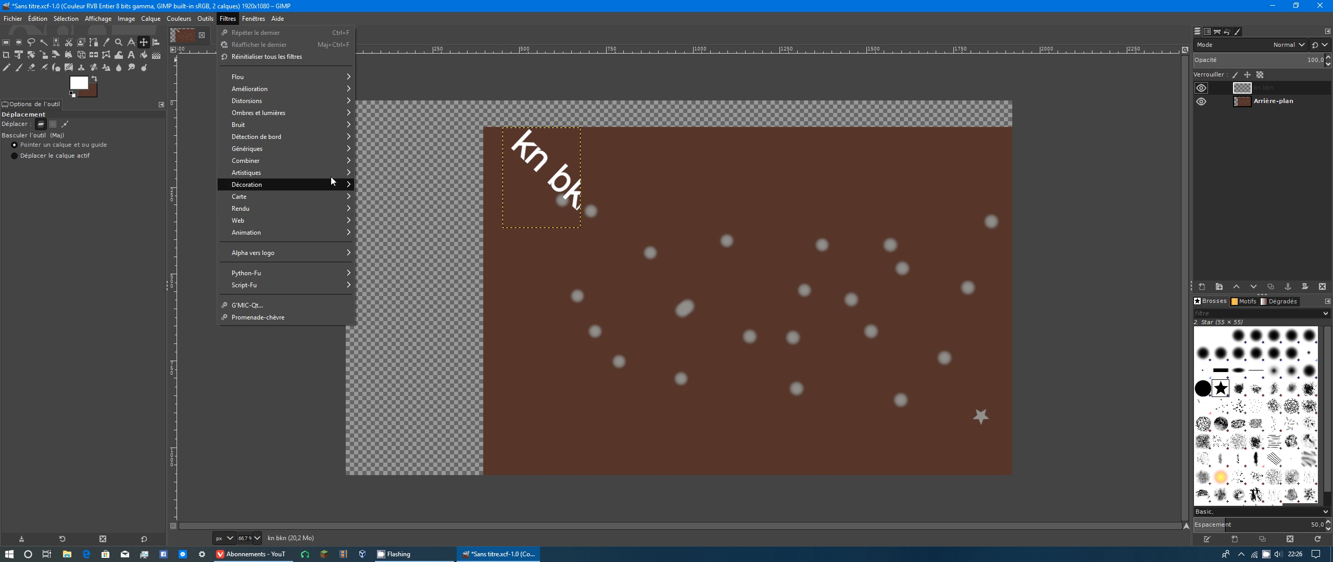
pyautogui.moveTo(291, 149)
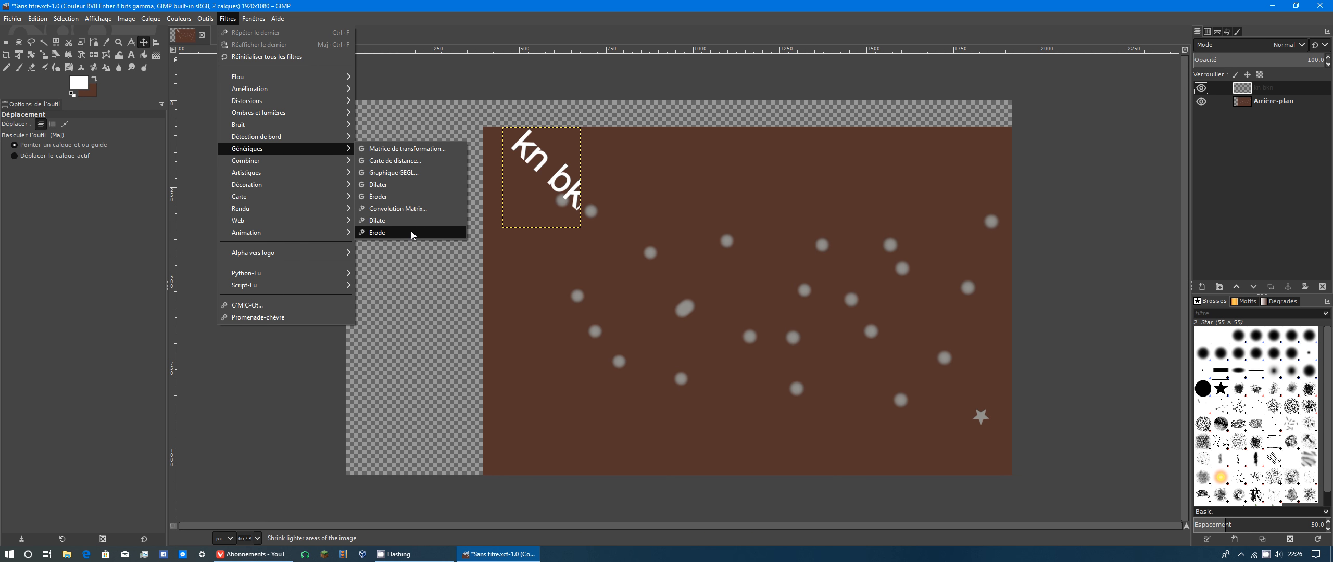
pyautogui.click(660, 5)
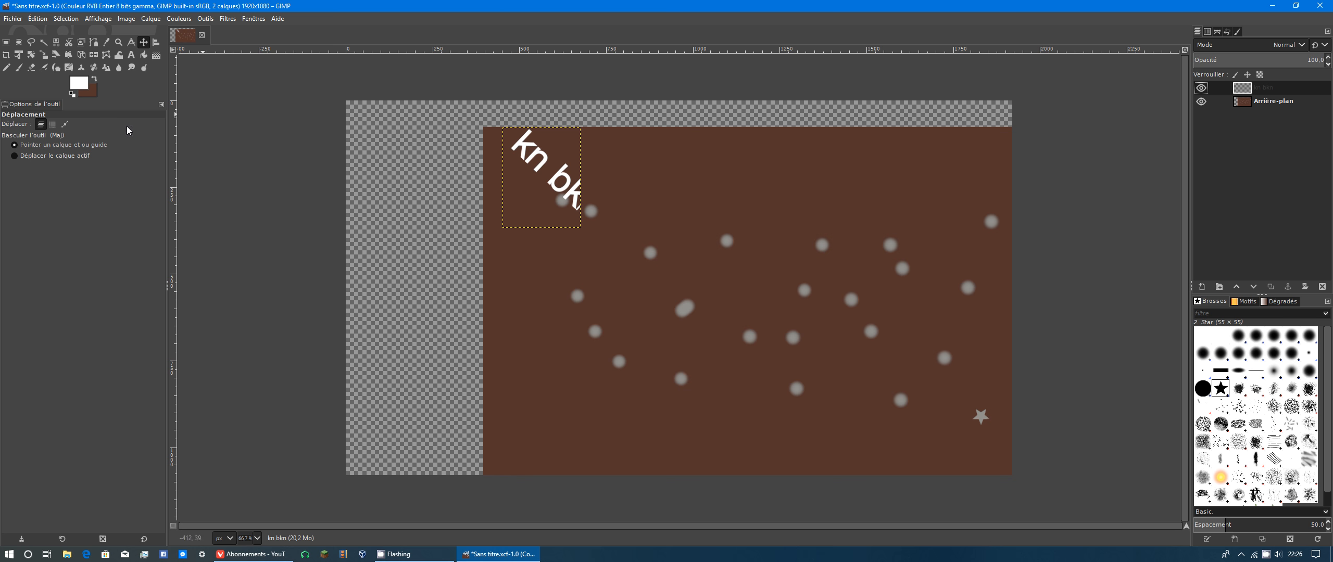
# Paint a curved white stroke with the "2. Star" brush across the lower part of the "kn bkn" layer
pyautogui.click(19, 68)
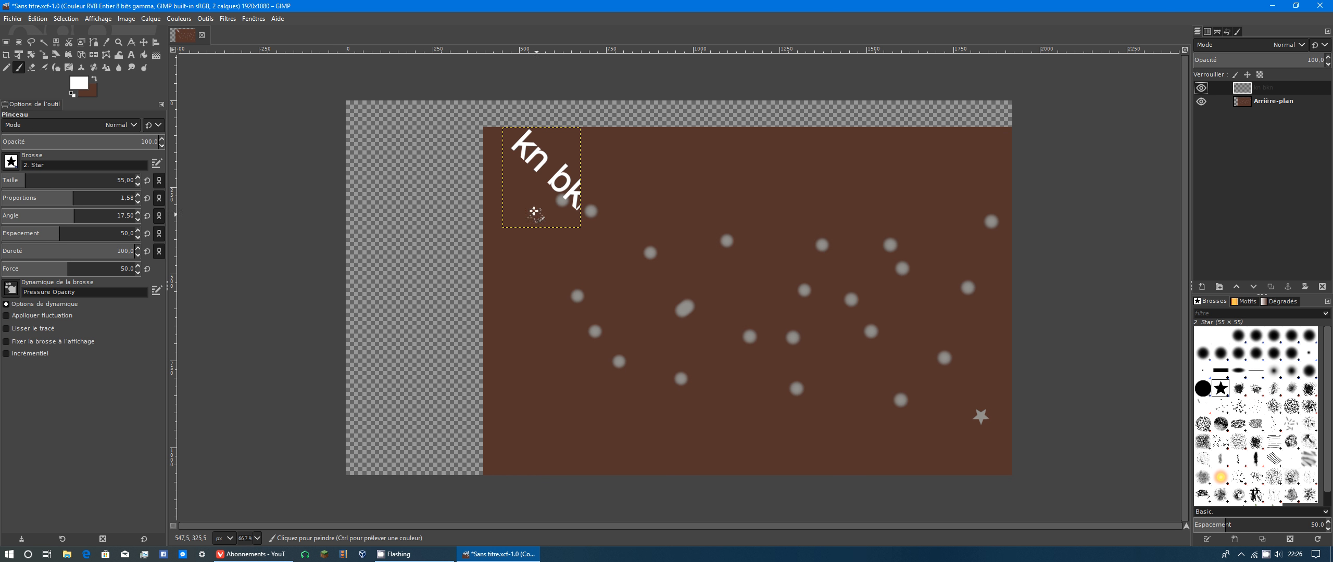
pyautogui.moveTo(523, 209); pyautogui.dragTo(573, 203)
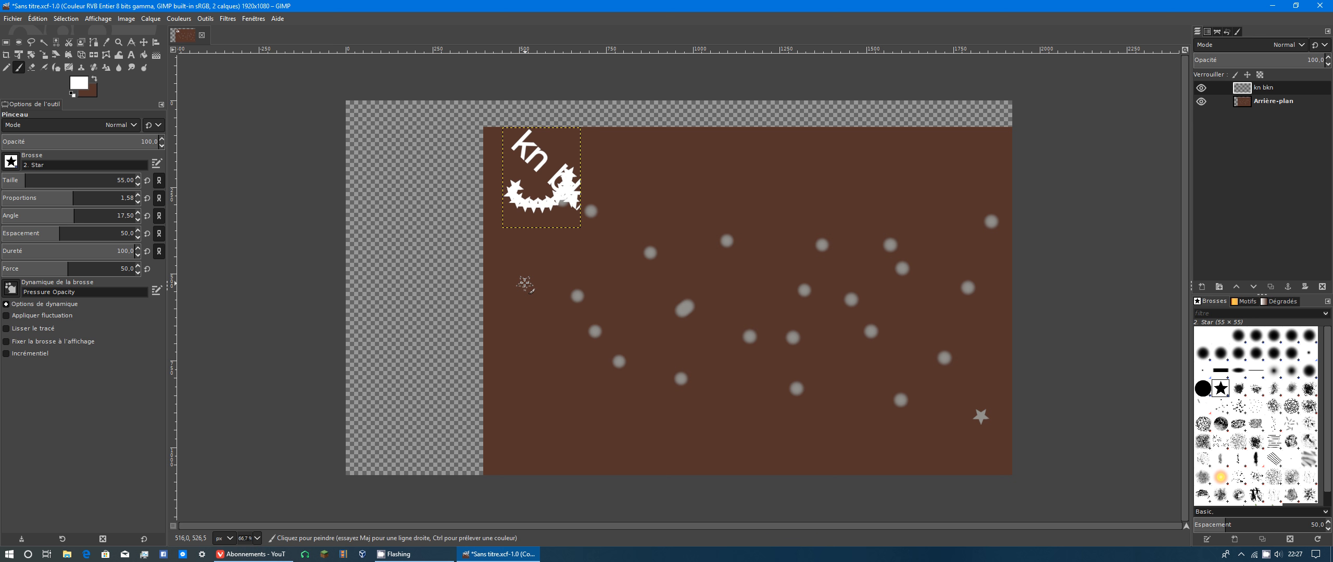
# Examine the quit confirmation for the unsaved image, then cancel quitting so the image stays open
pyautogui.hotkey('ctrl', 'q')
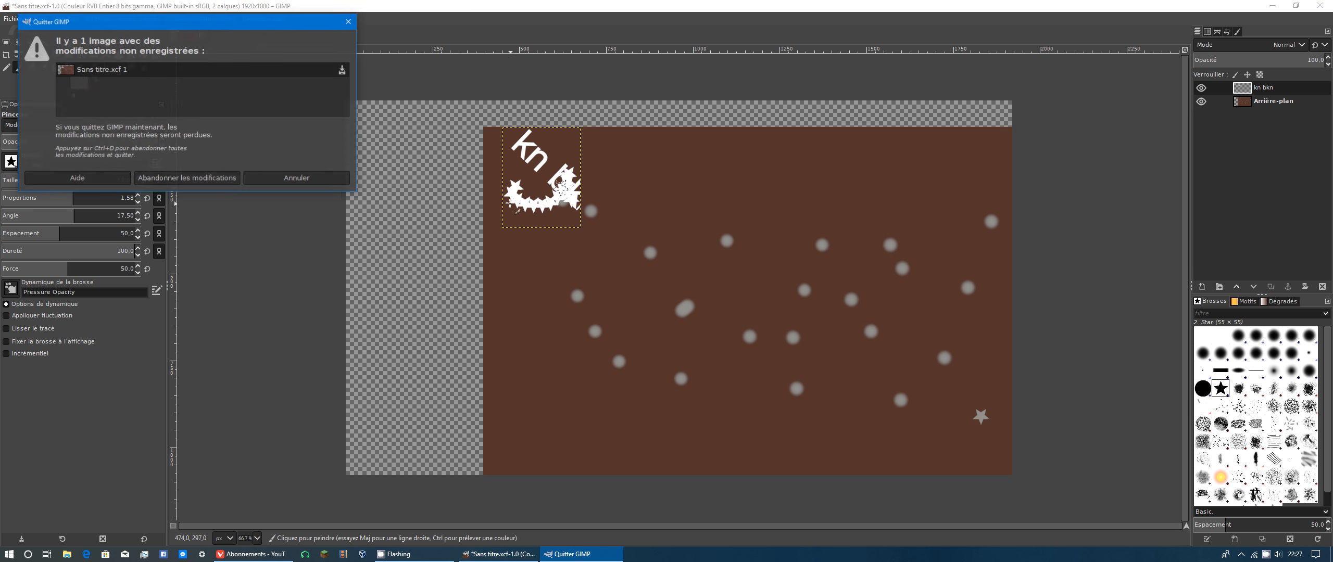
pyautogui.moveTo(106, 26); pyautogui.dragTo(805, 222)
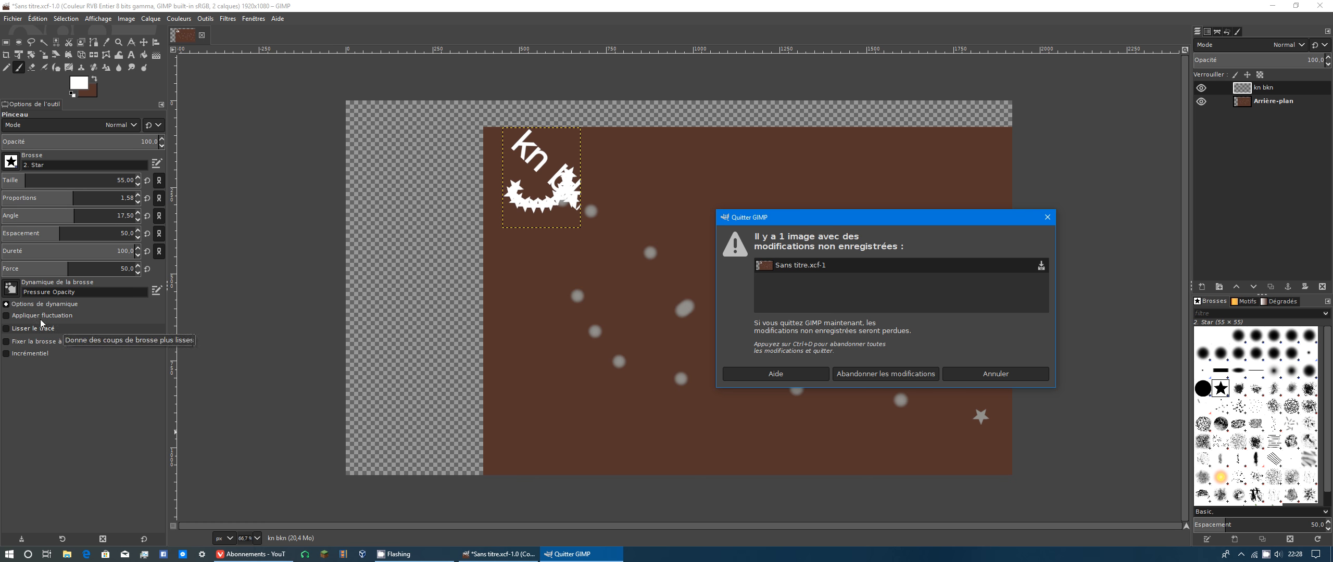
pyautogui.click(992, 374)
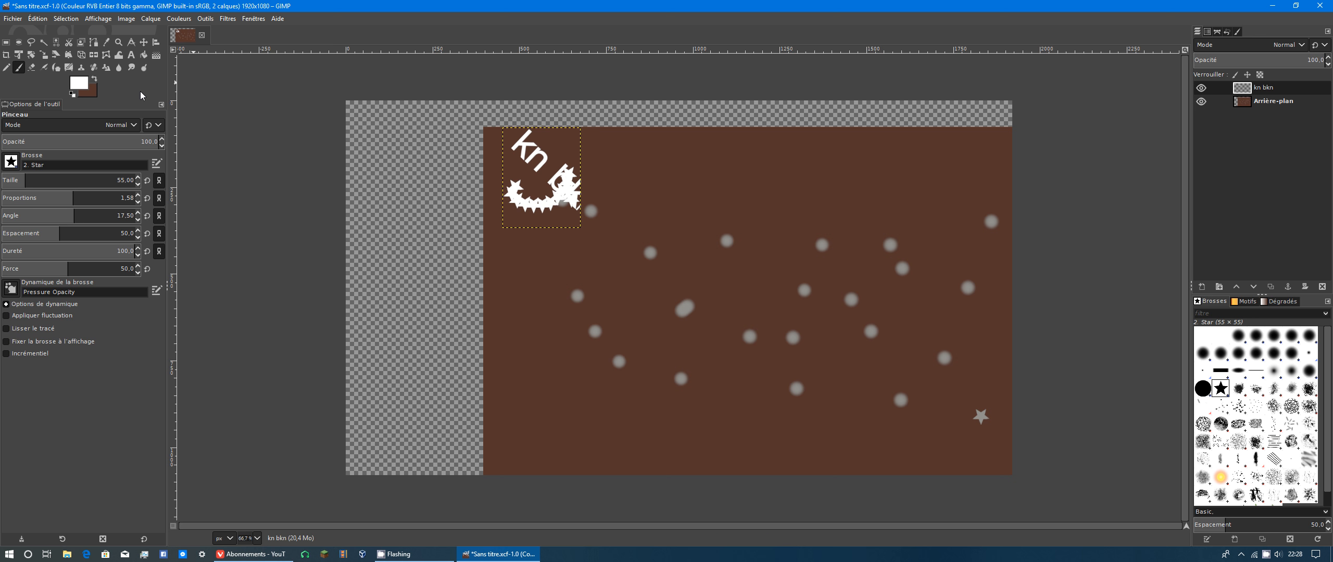
# Examine the layer boundary size, offset and fill options for the "kn bkn" layer without applying a resize
pyautogui.rightClick(1245, 90)
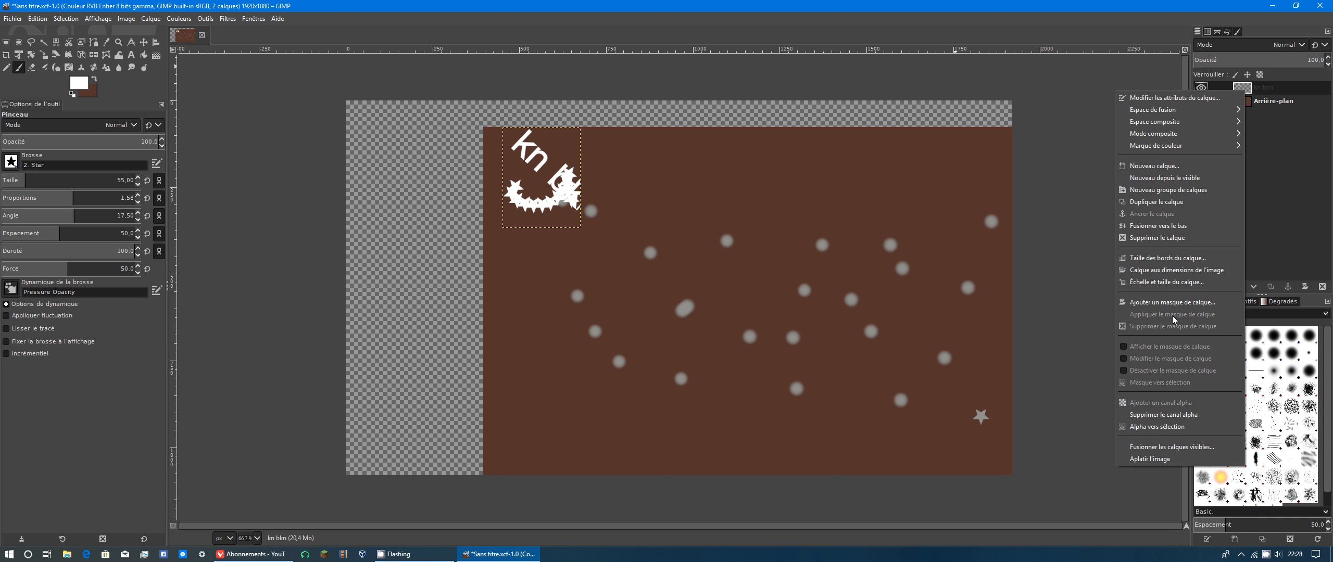
pyautogui.click(1173, 258)
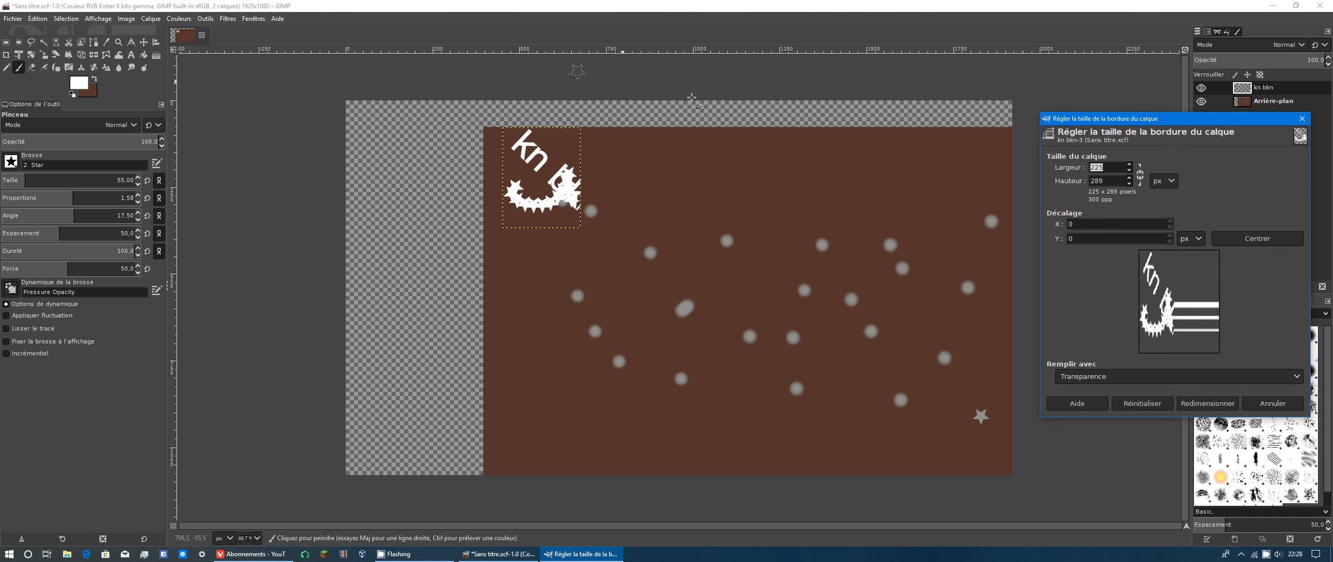
pyautogui.moveTo(1125, 123); pyautogui.dragTo(831, 172)
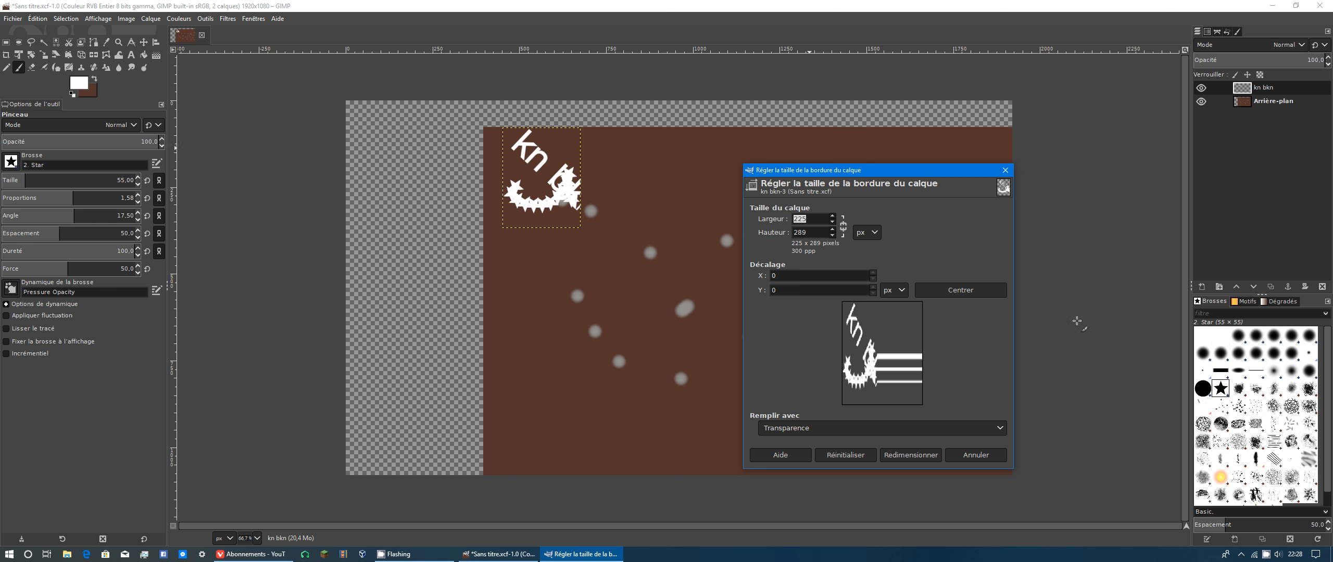
pyautogui.click(976, 455)
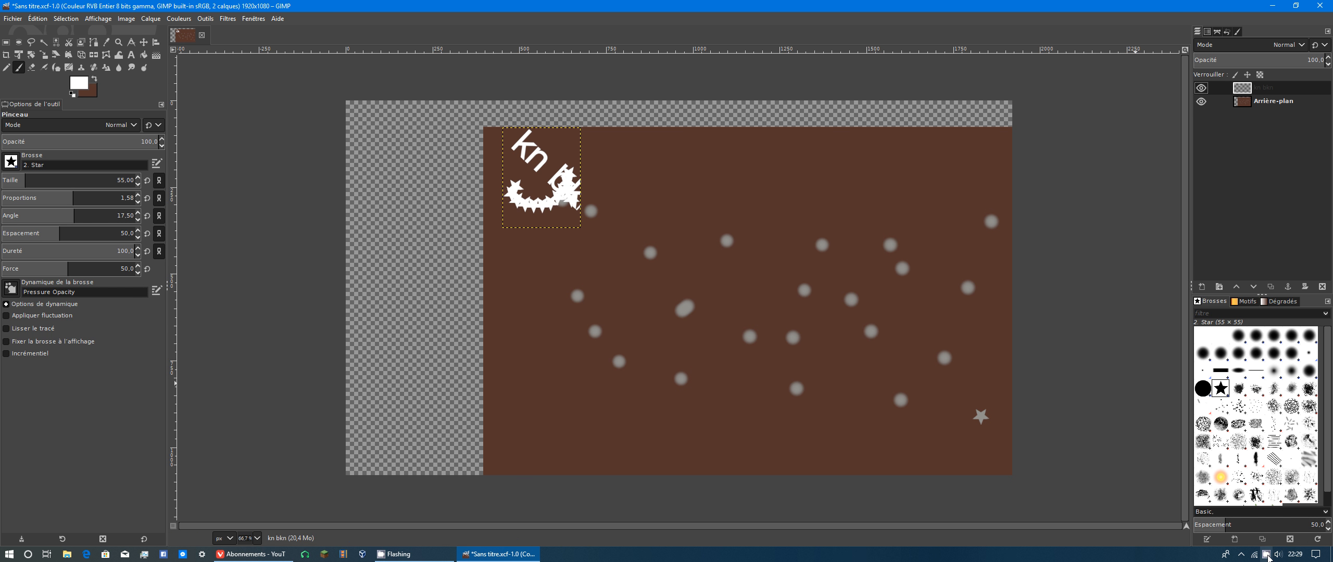
pyautogui.click(1266, 553)
pyautogui.moveTo(182, 115); pyautogui.dragTo(944, 182)
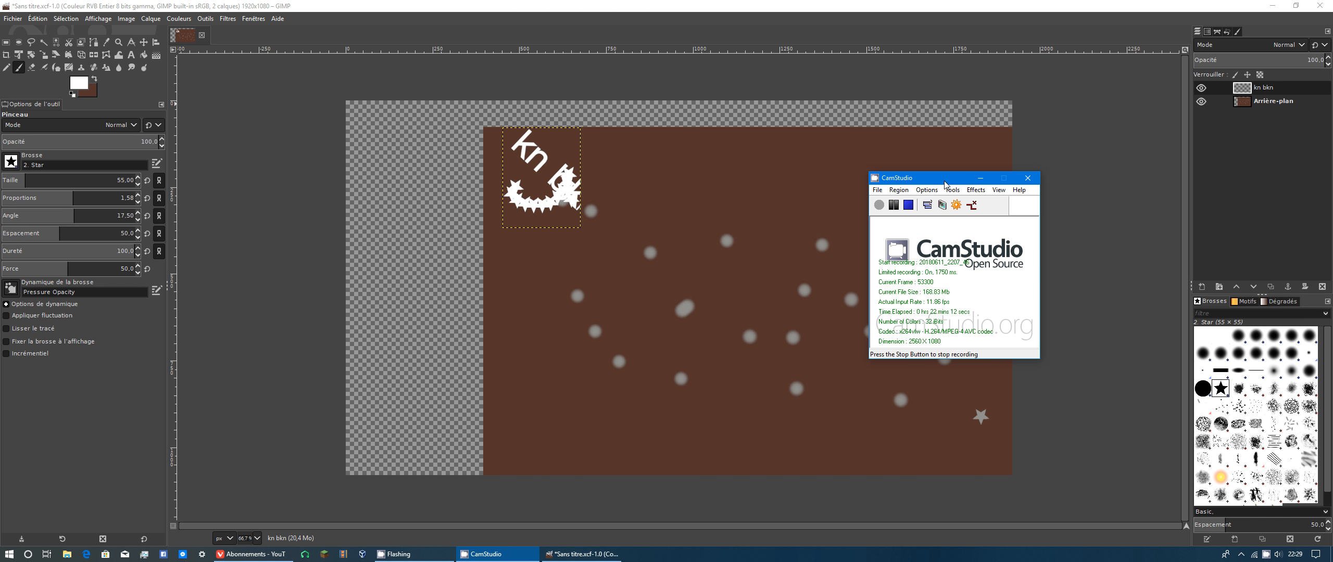